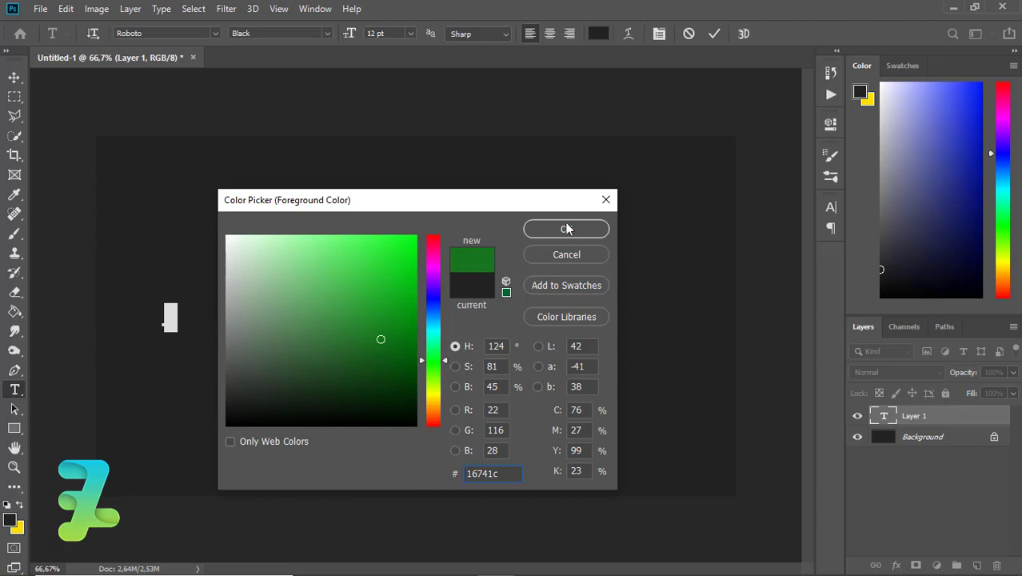
# Apply the text colour #16741c and enter the word CHRISTMAS on the text layer
pyautogui.click(565, 227)
pyautogui.press('Right')
pyautogui.press('BackSpace')
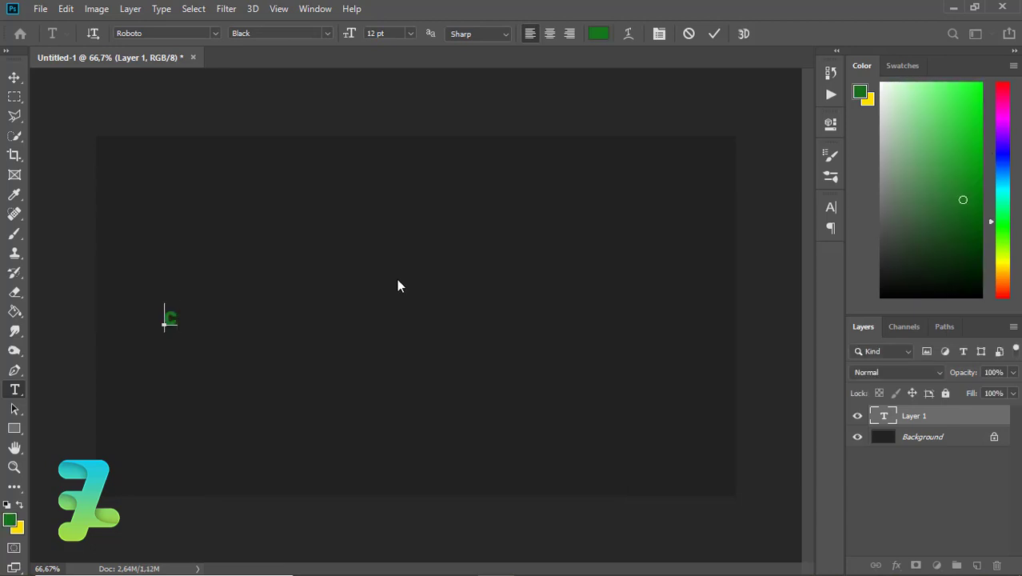
pyautogui.write('CHRISMAS')
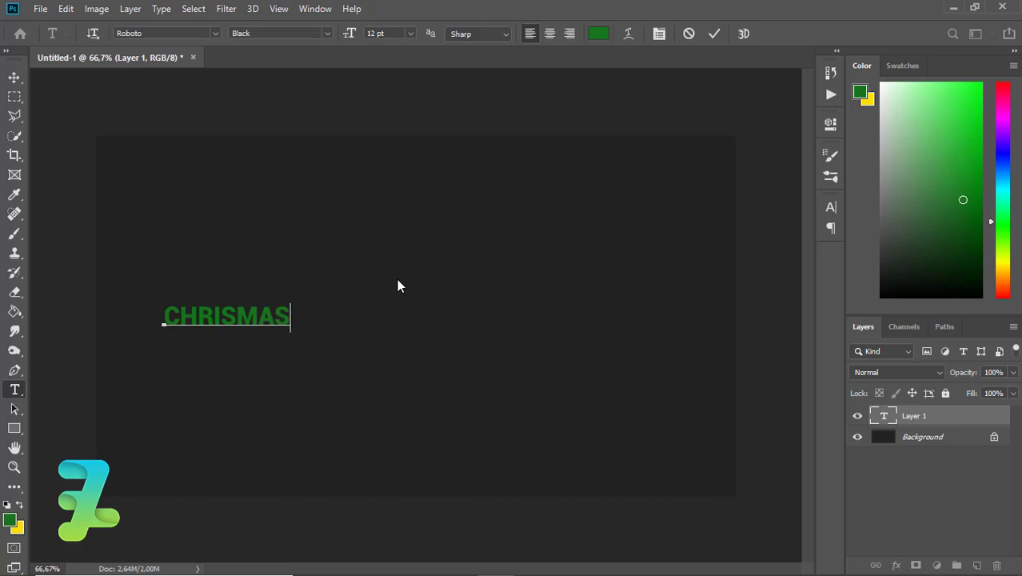
pyautogui.hotkey('ctrl', 'a')
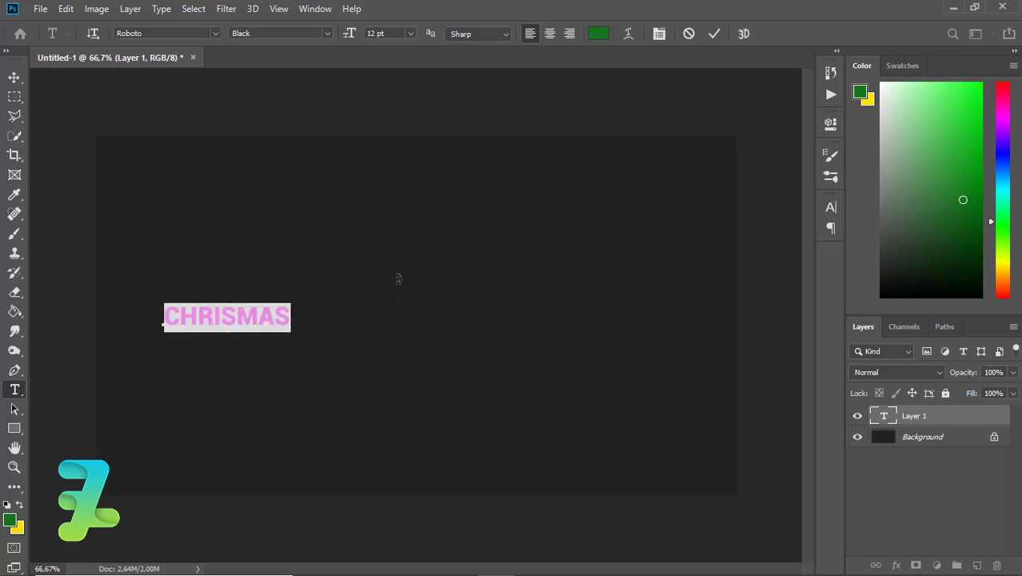
pyautogui.click(237, 315)
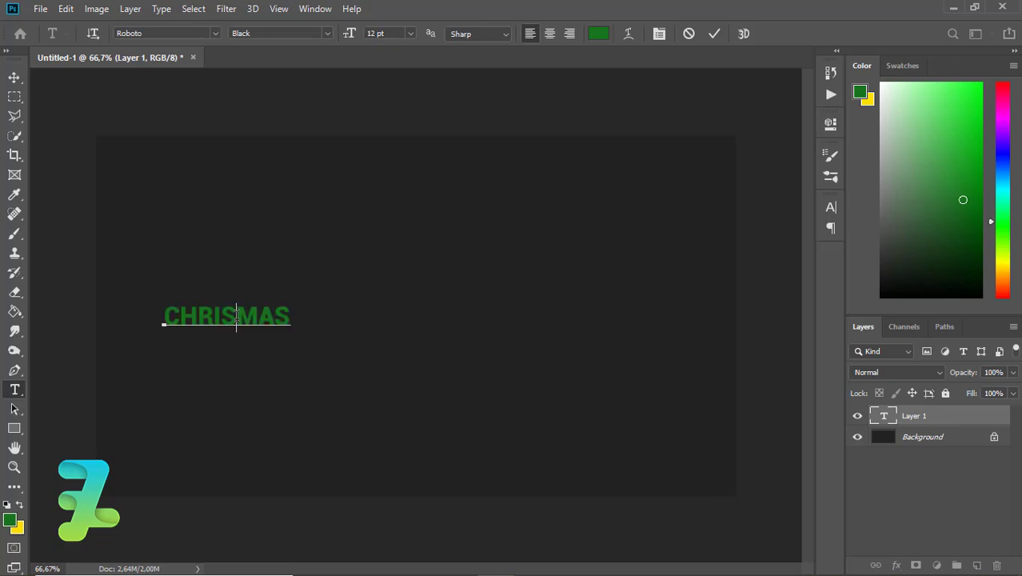
pyautogui.write('T')
# Set the font size of the whole CHRISTMAS text to 48 pt
pyautogui.hotkey('ctrl', 'a')
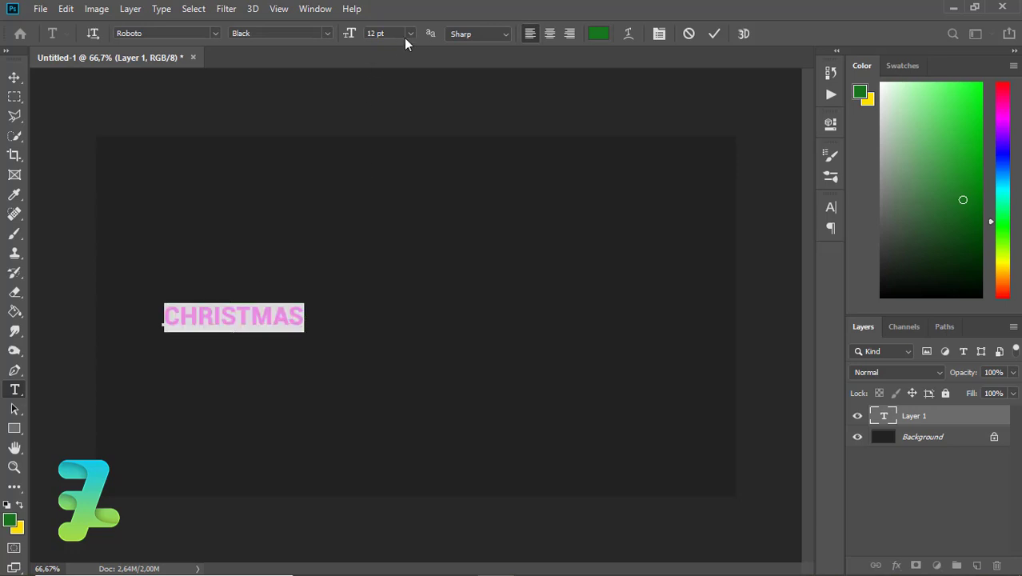
pyautogui.click(408, 36)
pyautogui.click(406, 224)
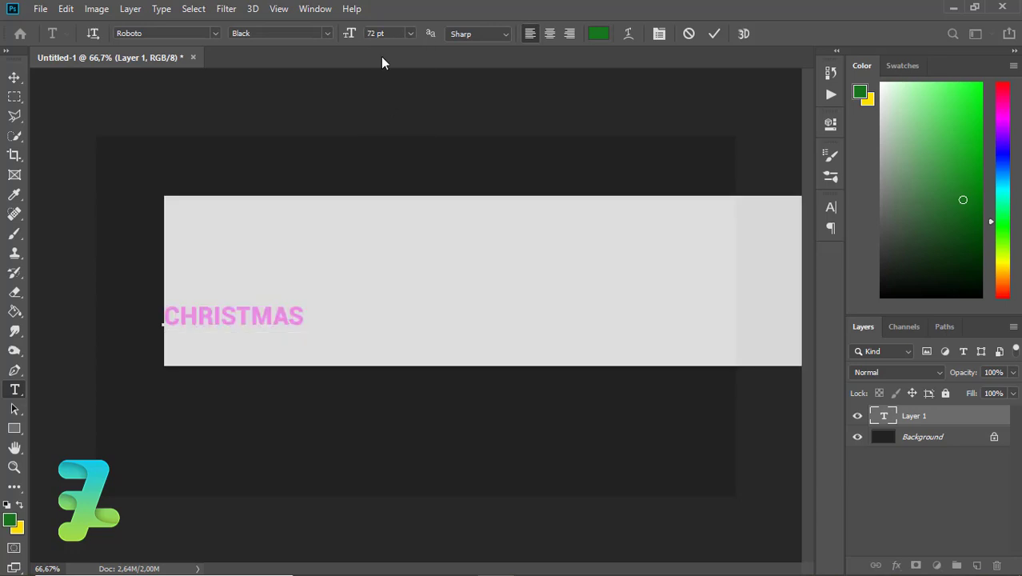
pyautogui.click(408, 33)
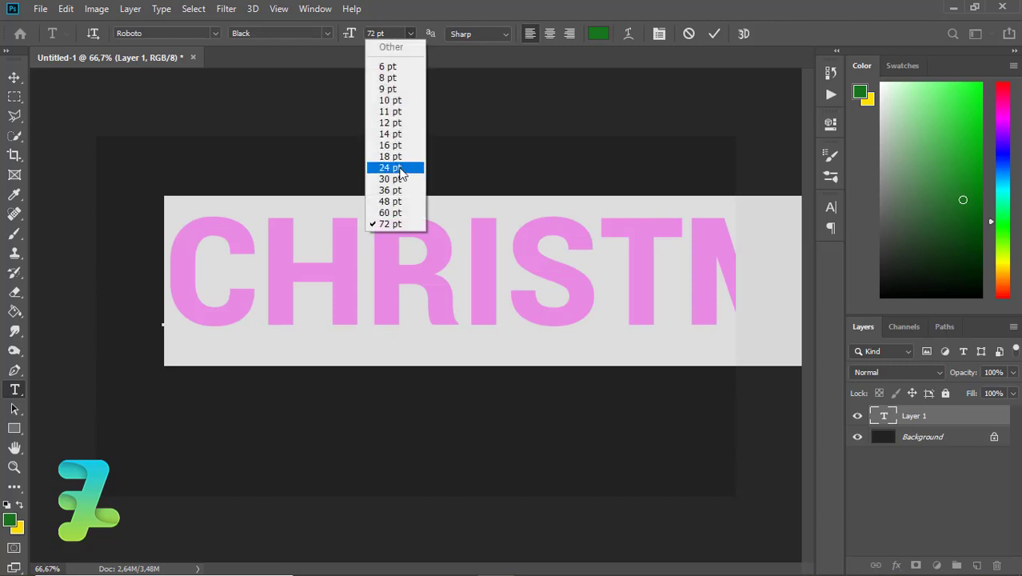
pyautogui.click(396, 201)
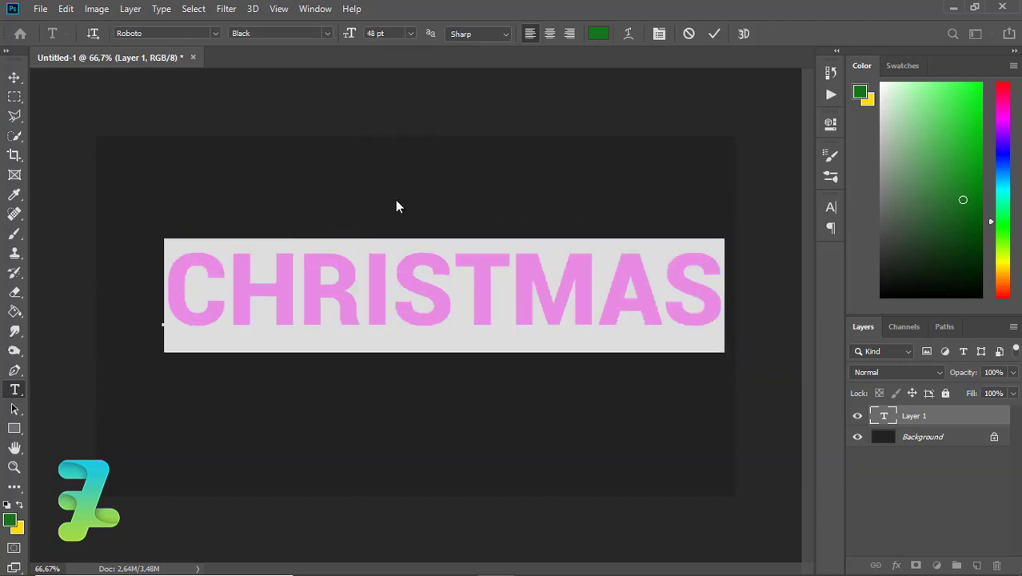
# Centre the CHRISTMAS text horizontally and vertically on the canvas, and clear the selection
pyautogui.click(15, 80)
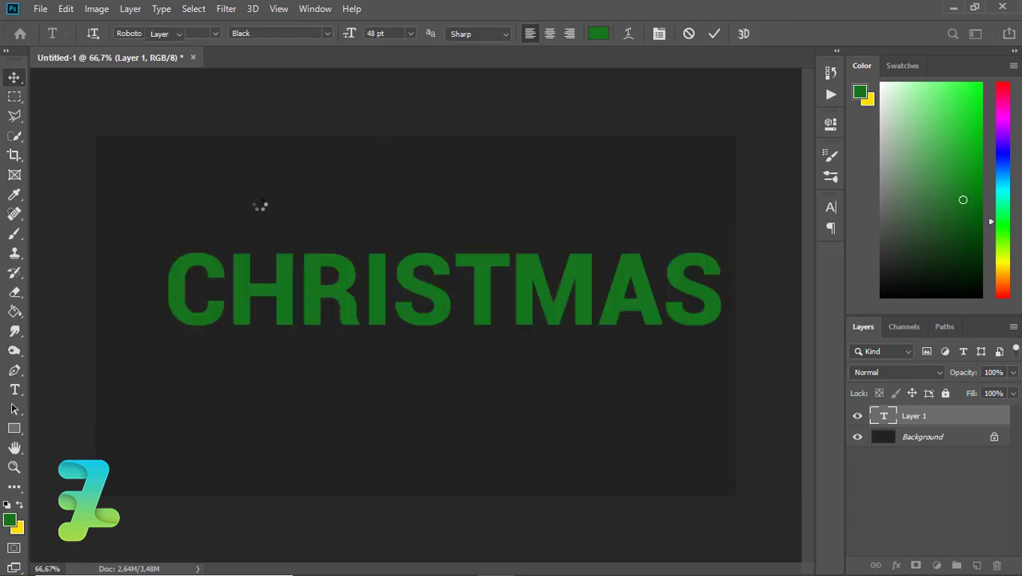
pyautogui.hotkey('ctrl', 'a')
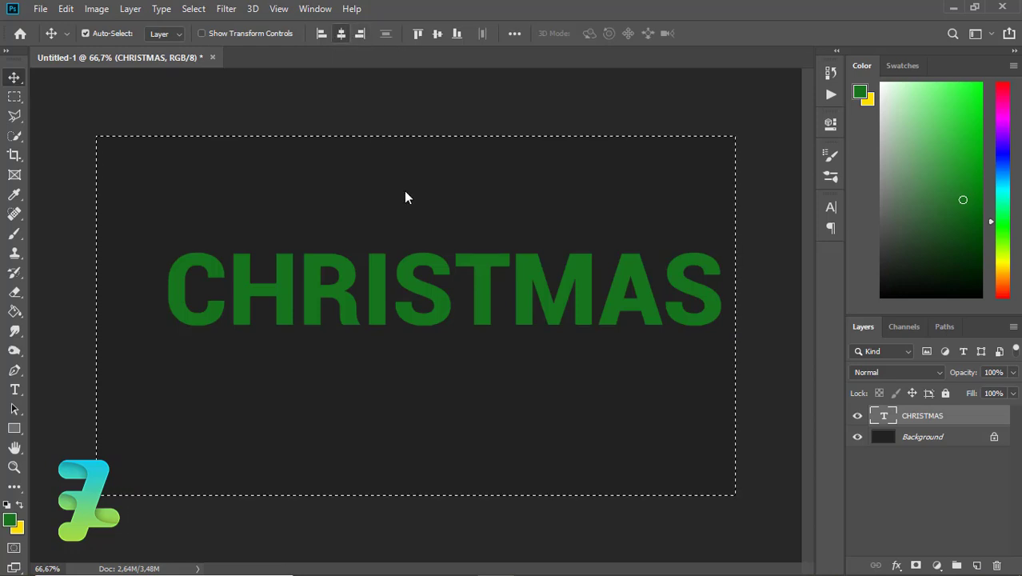
pyautogui.hotkey('ctrl', 'd')
pyautogui.hotkey('ctrl', 'a')
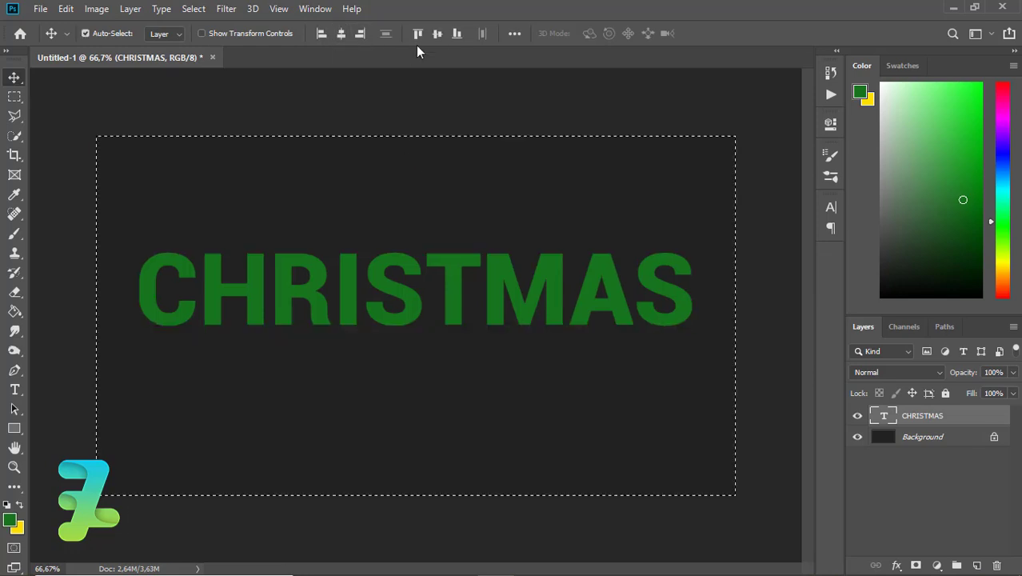
pyautogui.click(437, 34)
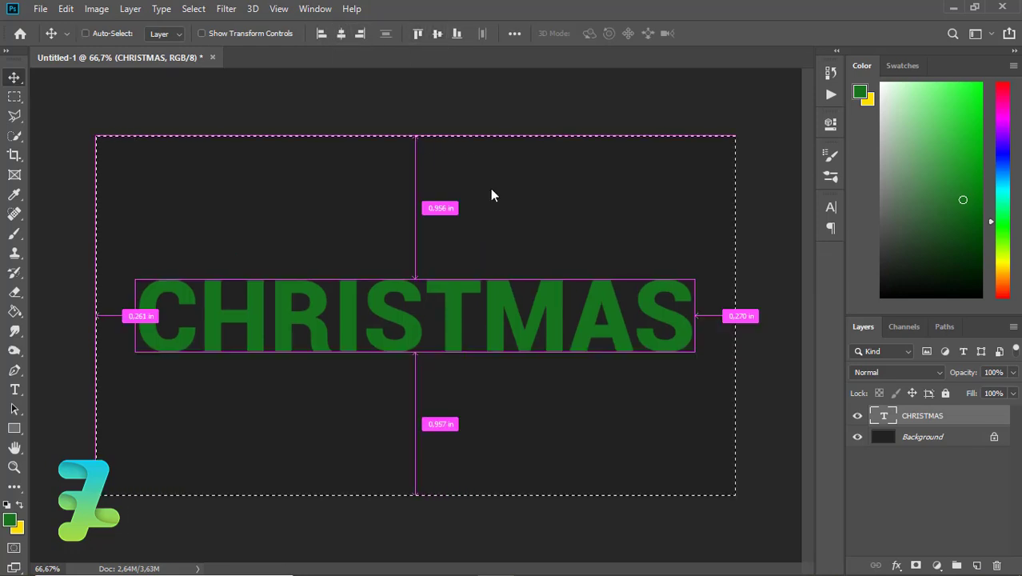
pyautogui.hotkey('ctrl', 'd')
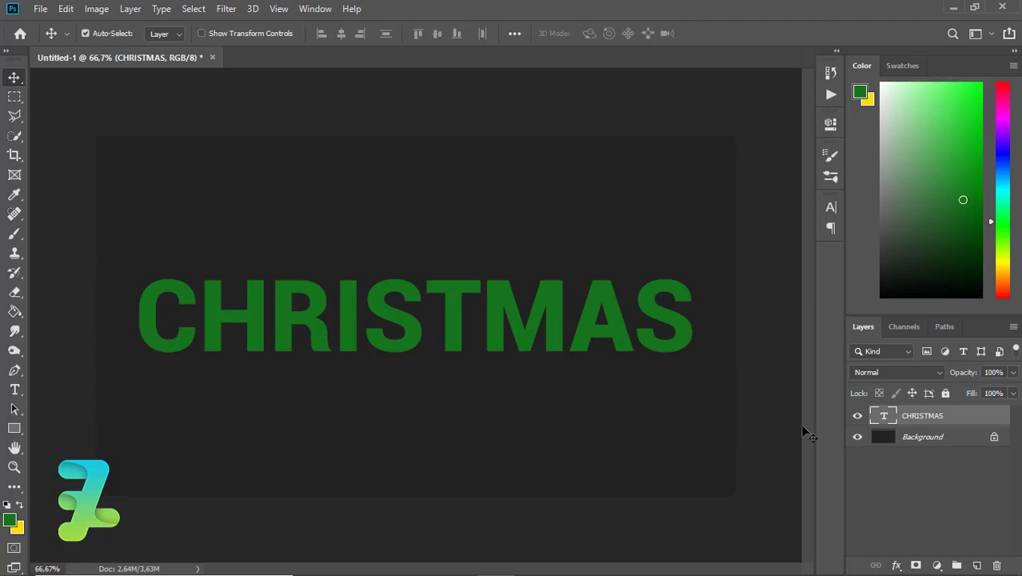
# Create a work path from the CHRISTMAS text and add an empty layer above it
pyautogui.rightClick(960, 418)
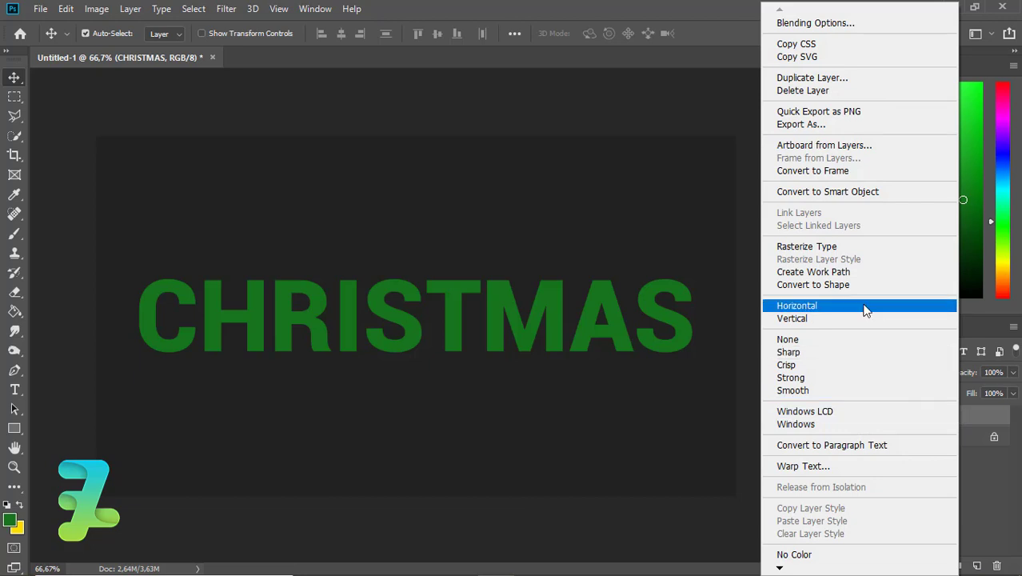
pyautogui.click(814, 272)
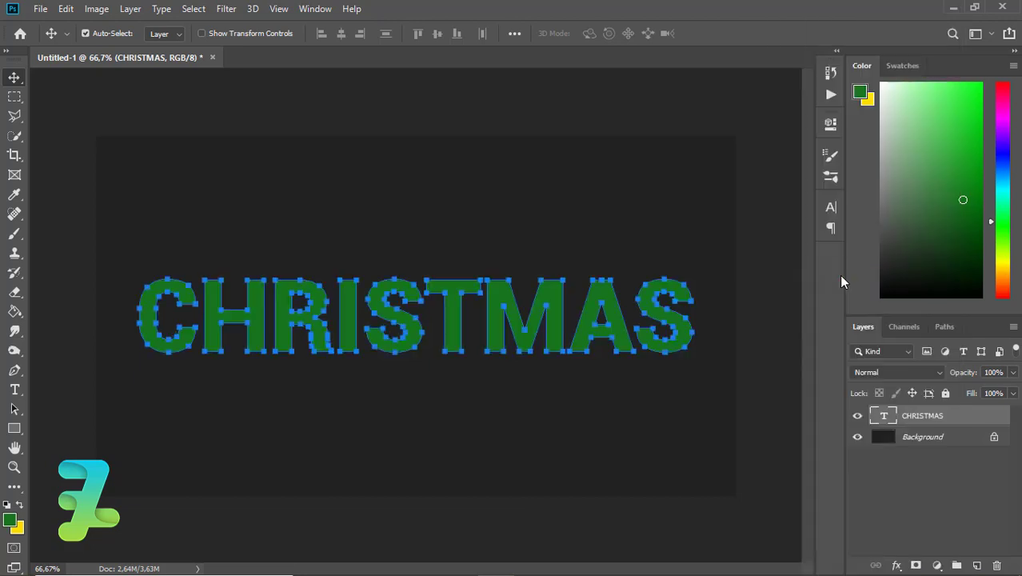
pyautogui.click(915, 566)
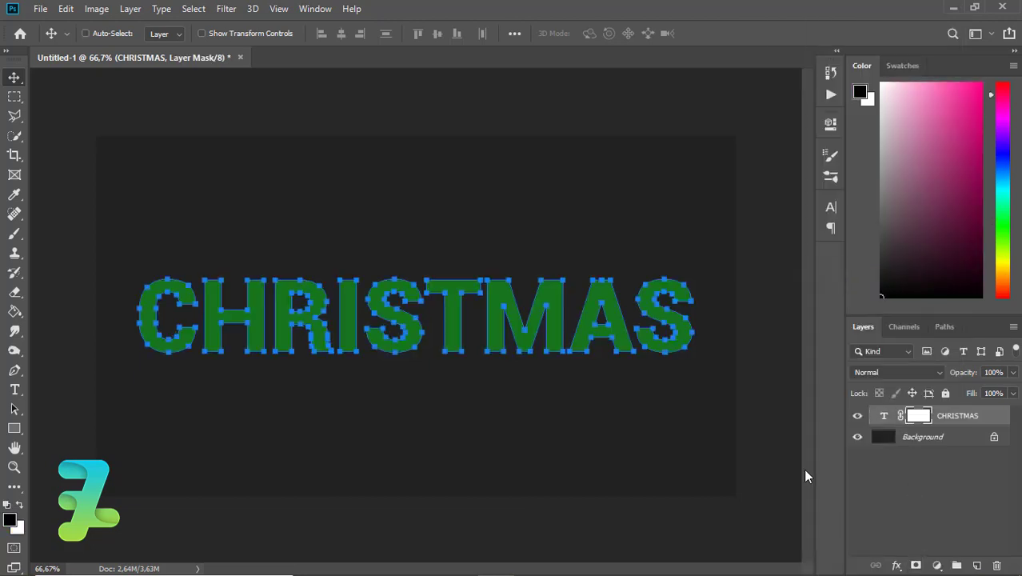
pyautogui.hotkey('ctrl', 'z')
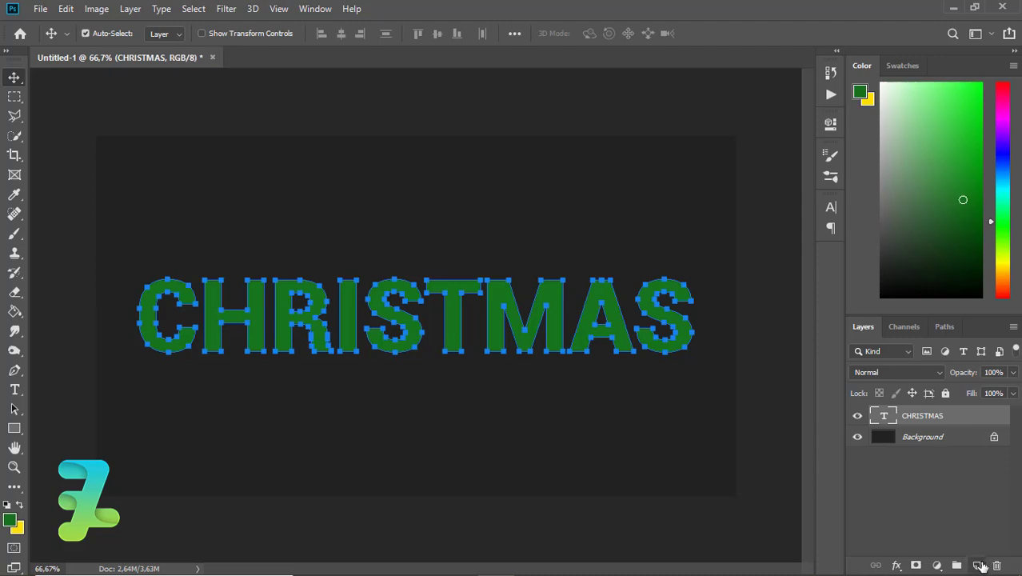
pyautogui.click(981, 565)
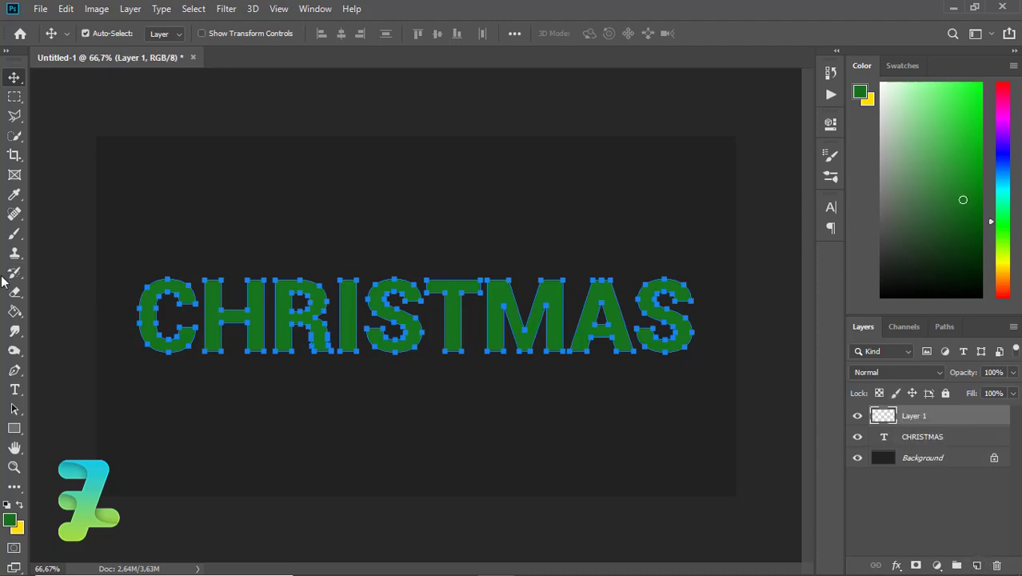
# Import the firtreeneedles brush set for the Brush tool
pyautogui.click(14, 233)
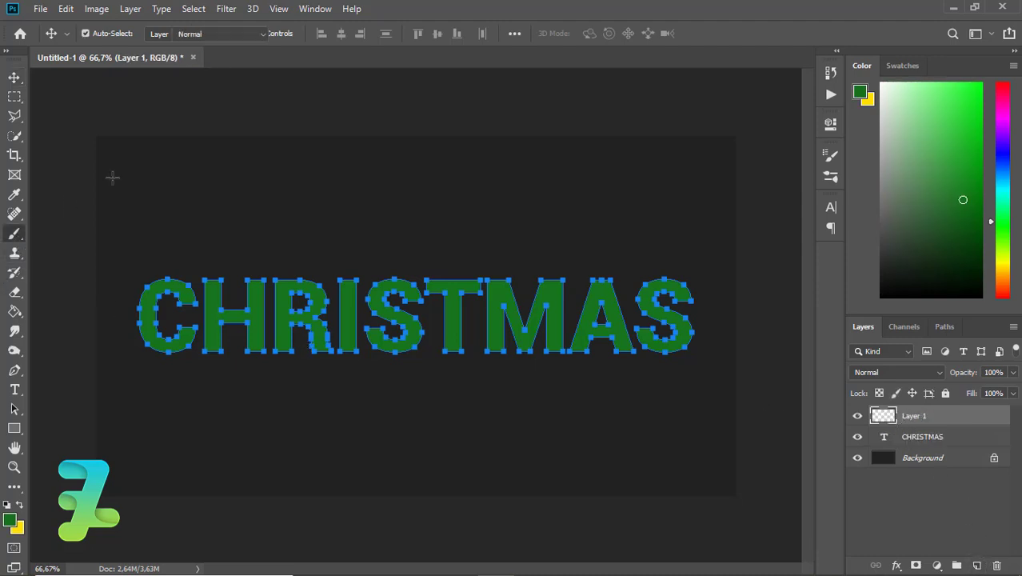
pyautogui.click(108, 35)
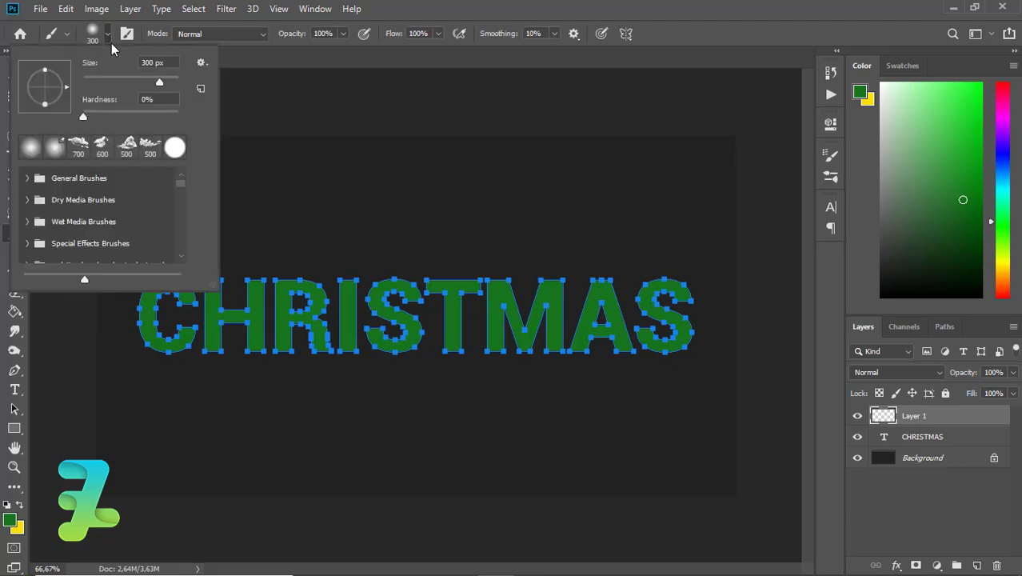
pyautogui.scroll(-1, 178, 240)
pyautogui.scroll(-6, 178, 240)
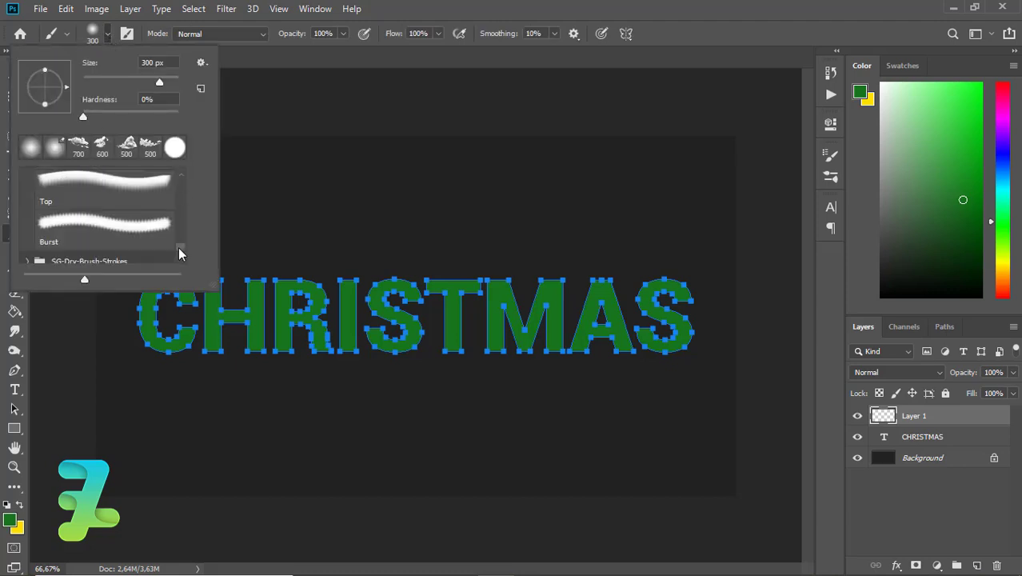
pyautogui.moveTo(178, 226); pyautogui.dragTo(180, 191)
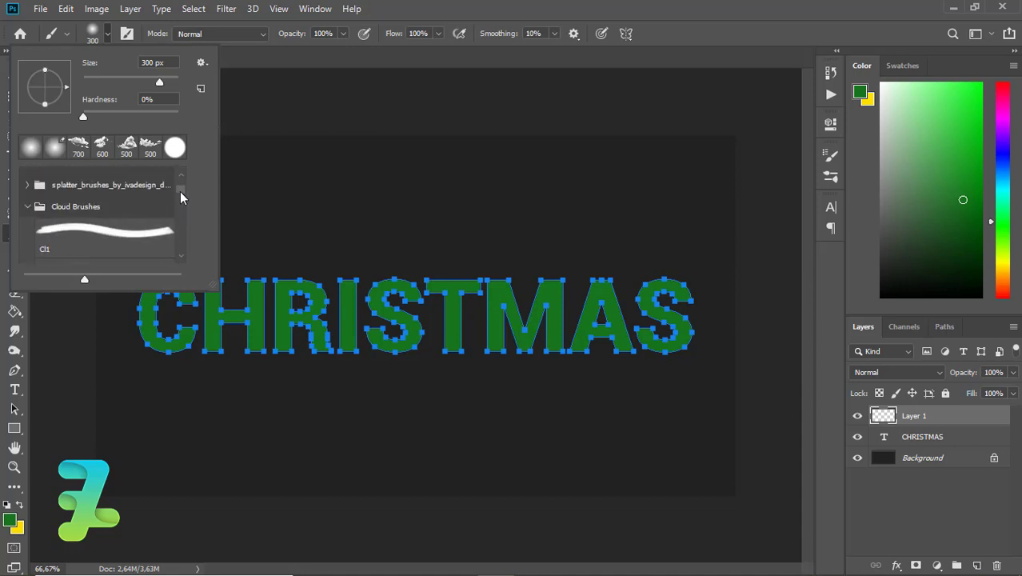
pyautogui.click(27, 209)
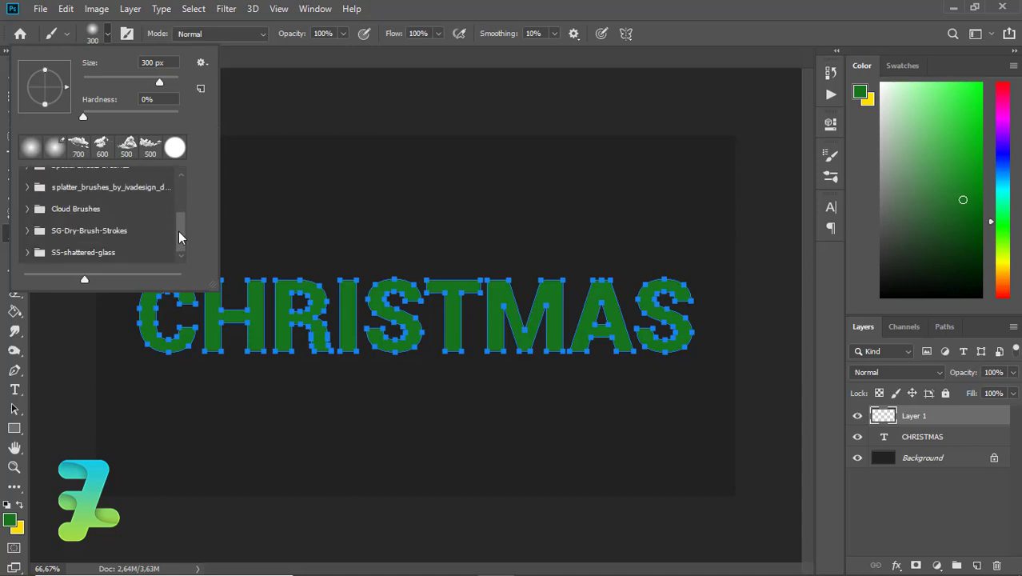
pyautogui.click(202, 63)
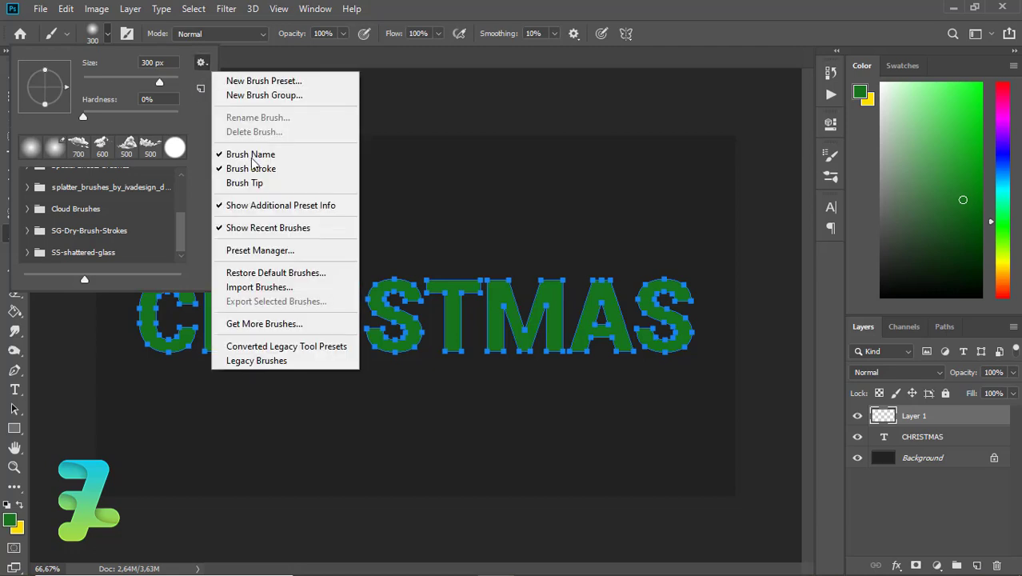
pyautogui.click(259, 287)
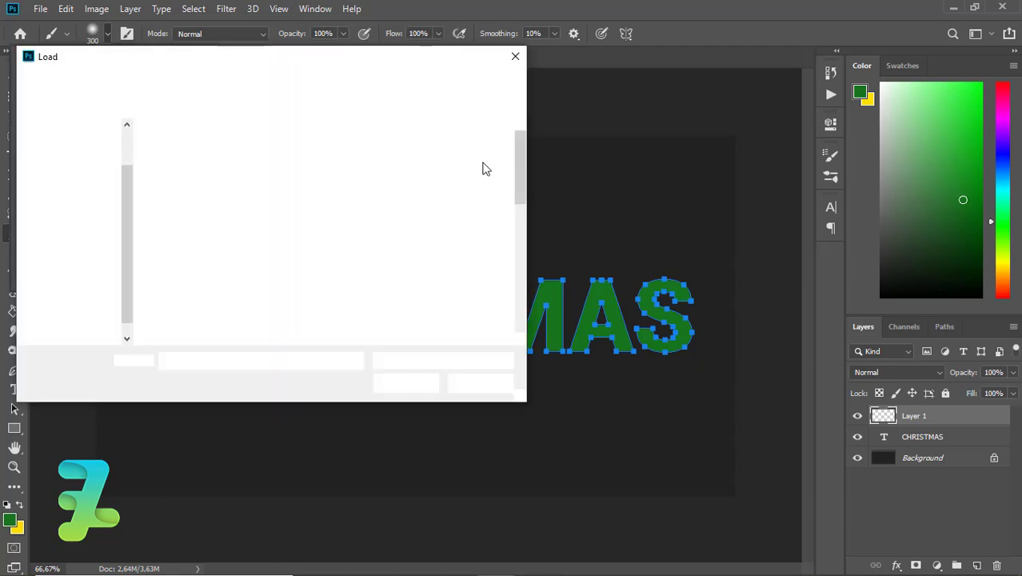
pyautogui.moveTo(521, 143); pyautogui.dragTo(520, 321)
pyautogui.doubleClick(296, 295)
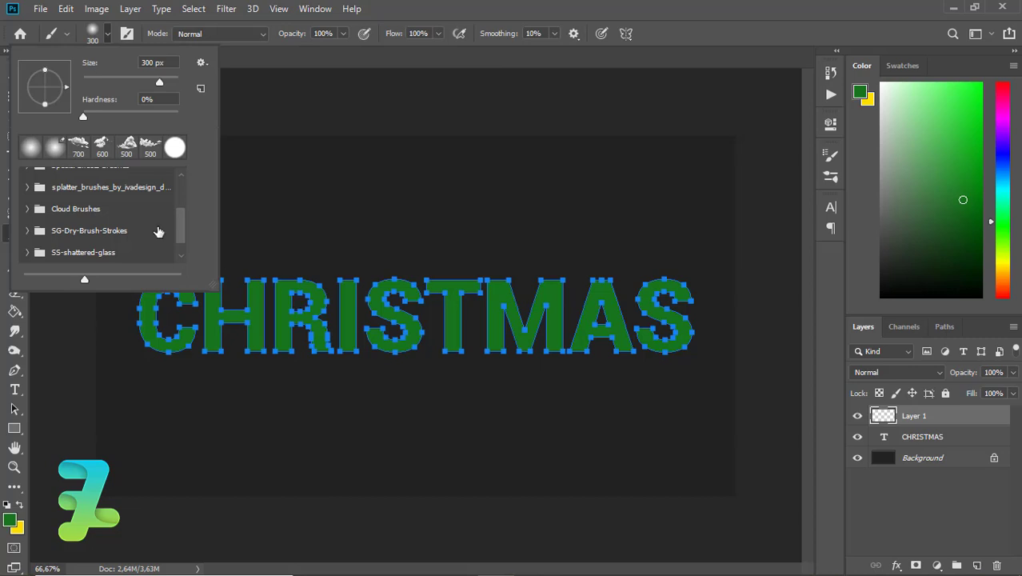
# Choose the fb01 brush from the firtreeneedles set
pyautogui.moveTo(183, 215)
pyautogui.mouseDown()
pyautogui.moveTo(180, 242)
pyautogui.moveTo(182, 233)
pyautogui.mouseUp()
pyautogui.click(28, 253)
pyautogui.click(125, 231)
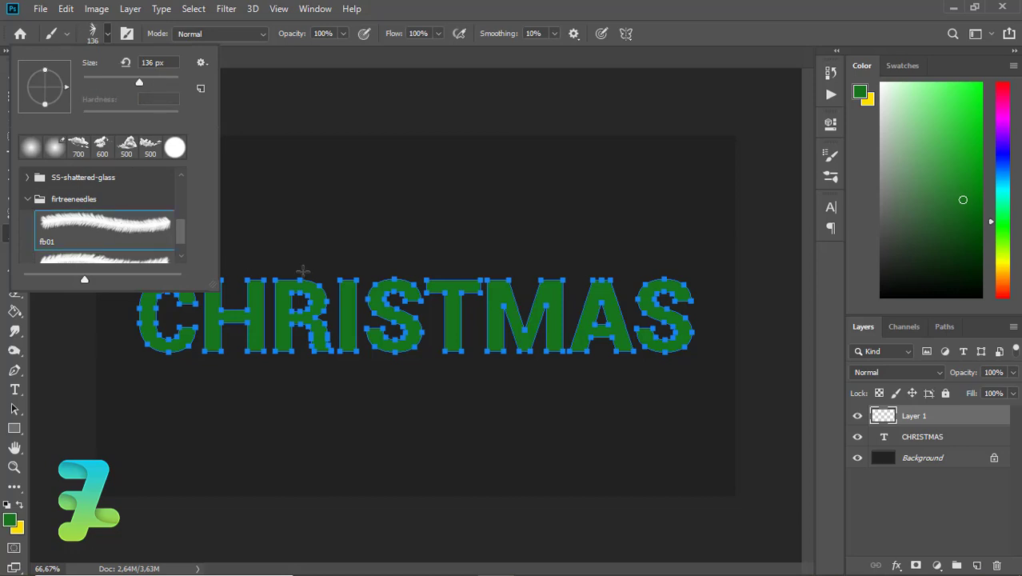
pyautogui.click(108, 34)
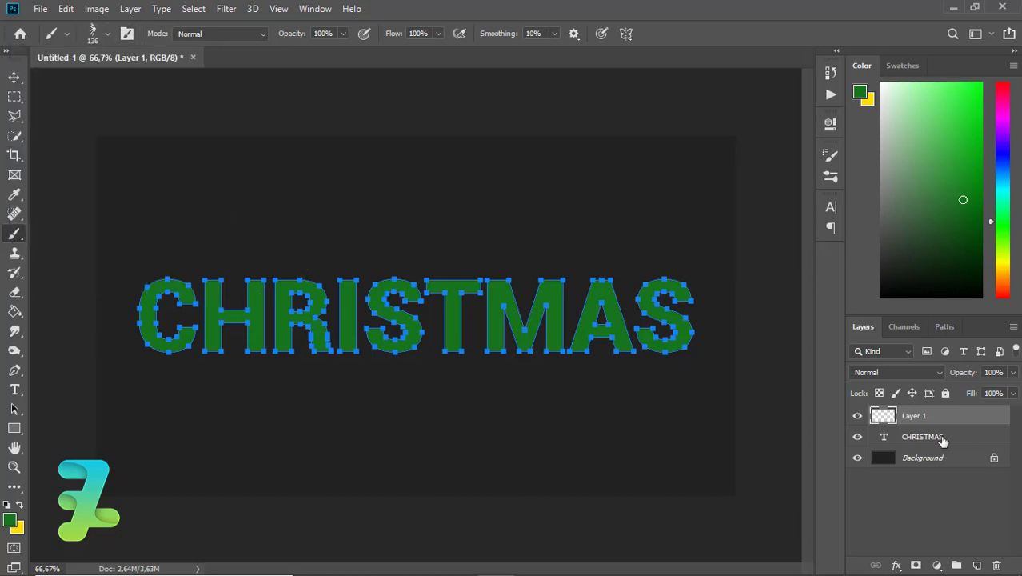
# Reduce the needle brush size to 50 px, checking it with trial dabs above the text and undoing each one
pyautogui.click(550, 267)
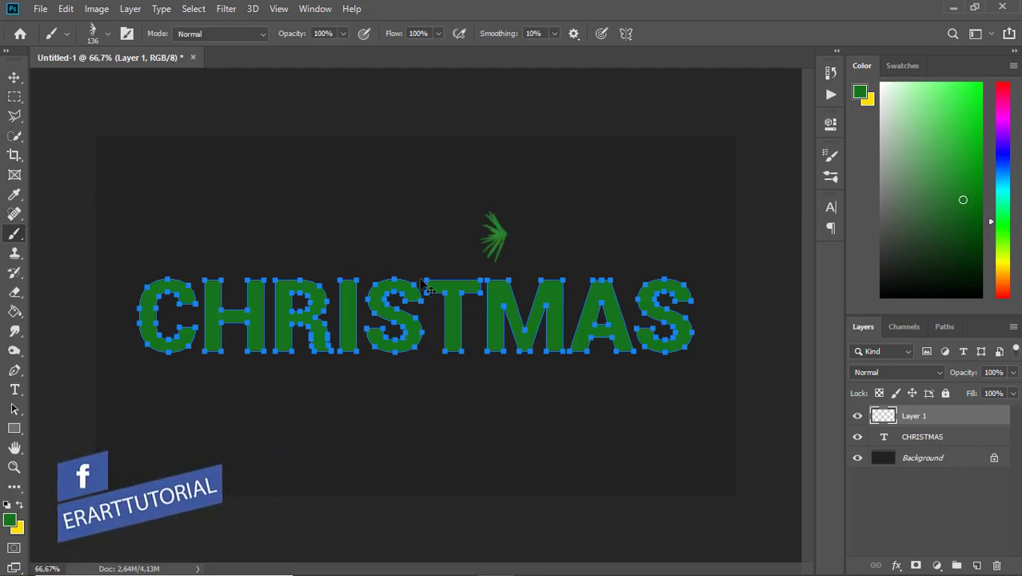
pyautogui.hotkey('ctrl', 'z')
pyautogui.press('[')
pyautogui.press('[')
pyautogui.press('[')
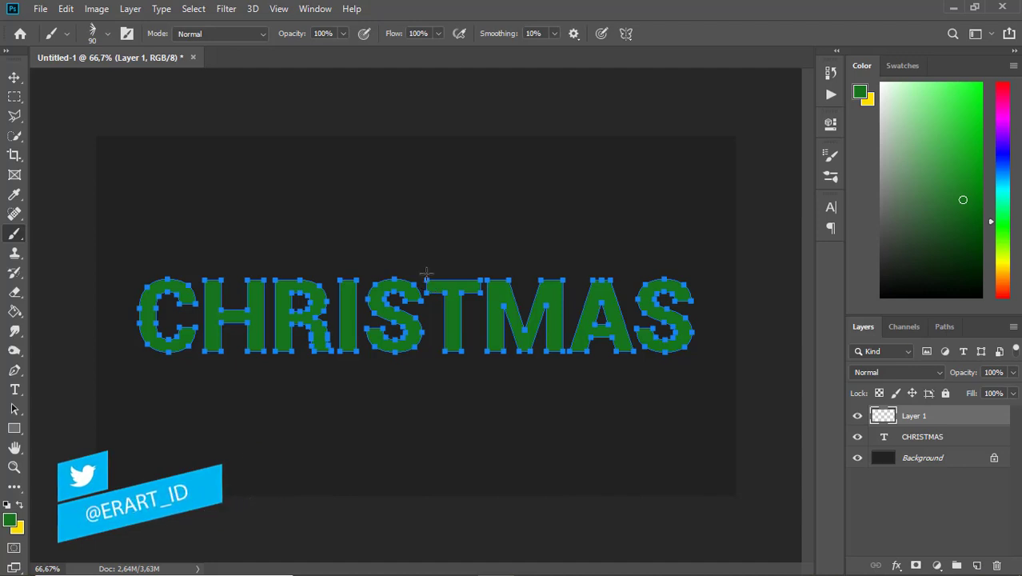
pyautogui.click(427, 273)
pyautogui.hotkey('ctrl', 'z')
pyautogui.press('[')
pyautogui.press('[')
pyautogui.press('[')
pyautogui.press('[')
pyautogui.click(444, 270)
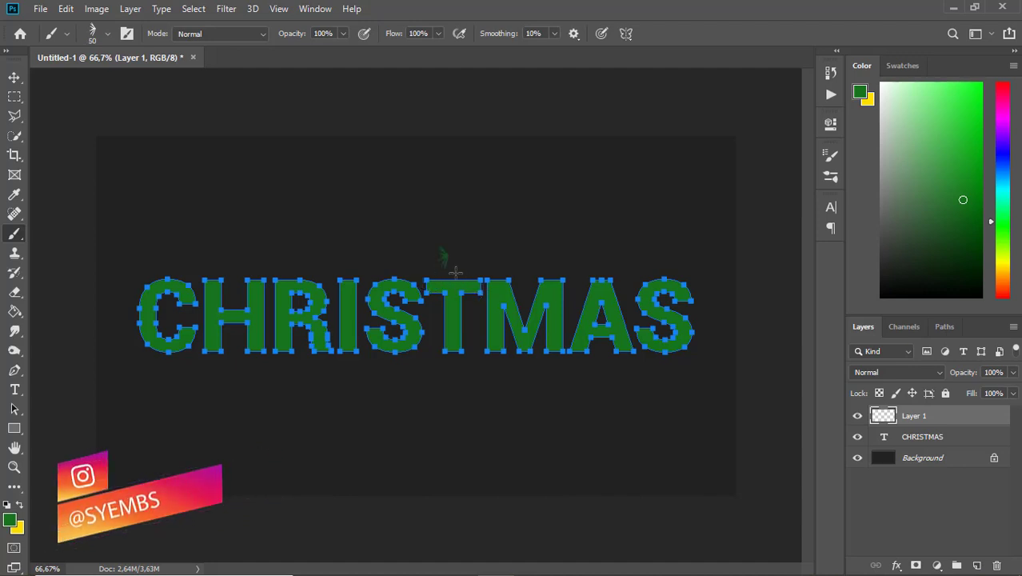
pyautogui.hotkey('ctrl', 'z')
# Try a short needle-brush stroke along the upper edge of the letter T
pyautogui.hotkey('ctrl', '+')
pyautogui.hotkey('ctrl', '+')
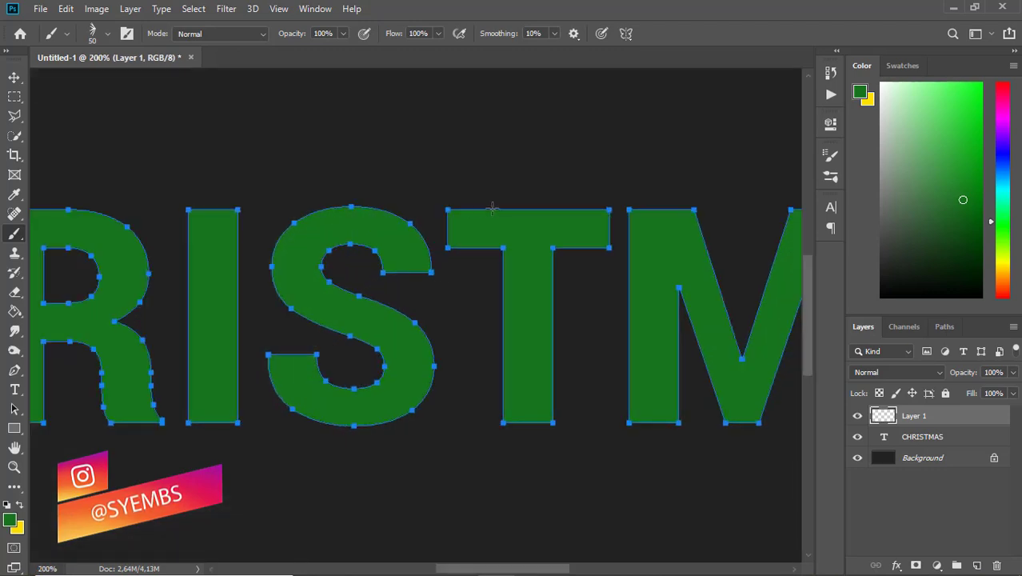
pyautogui.moveTo(471, 208); pyautogui.dragTo(515, 208)
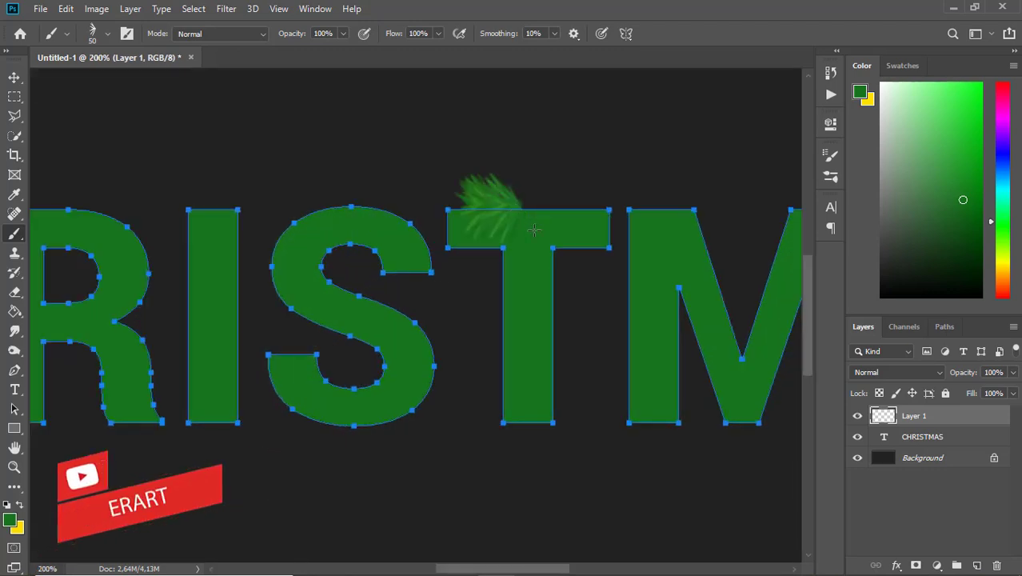
pyautogui.hotkey('ctrl', 'z')
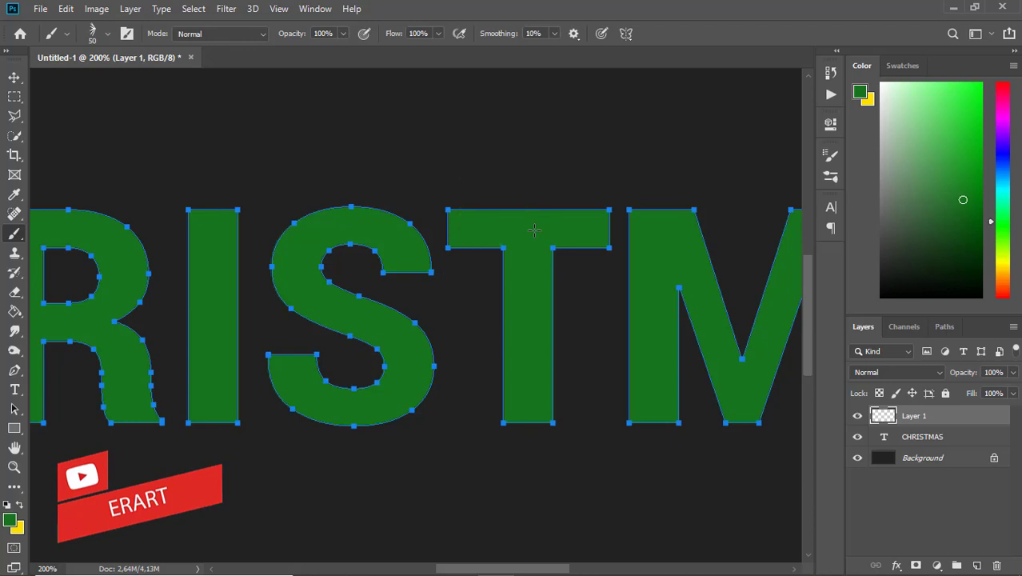
pyautogui.hotkey('ctrl', '-')
pyautogui.hotkey('ctrl', '-')
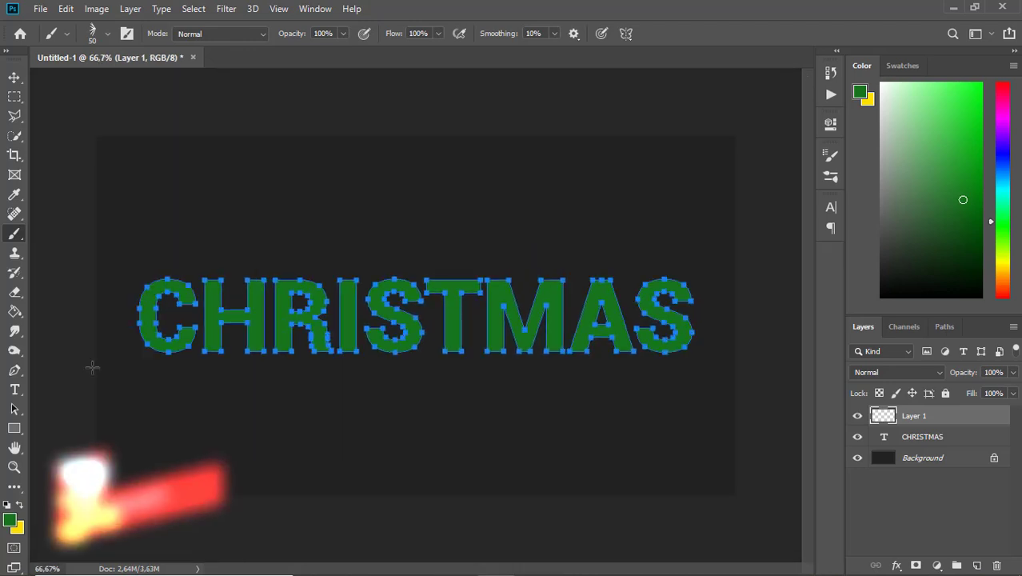
# Try stroking the CHRISTMAS work path on Layer 1 with the 50 px needle brush, and undo the stroke
pyautogui.click(15, 370)
pyautogui.rightClick(230, 302)
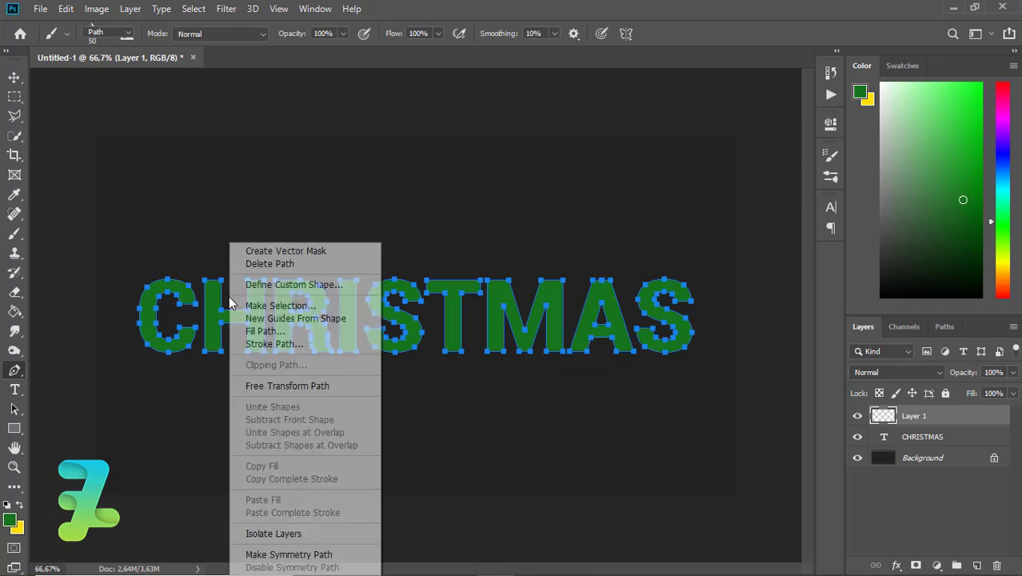
pyautogui.click(264, 344)
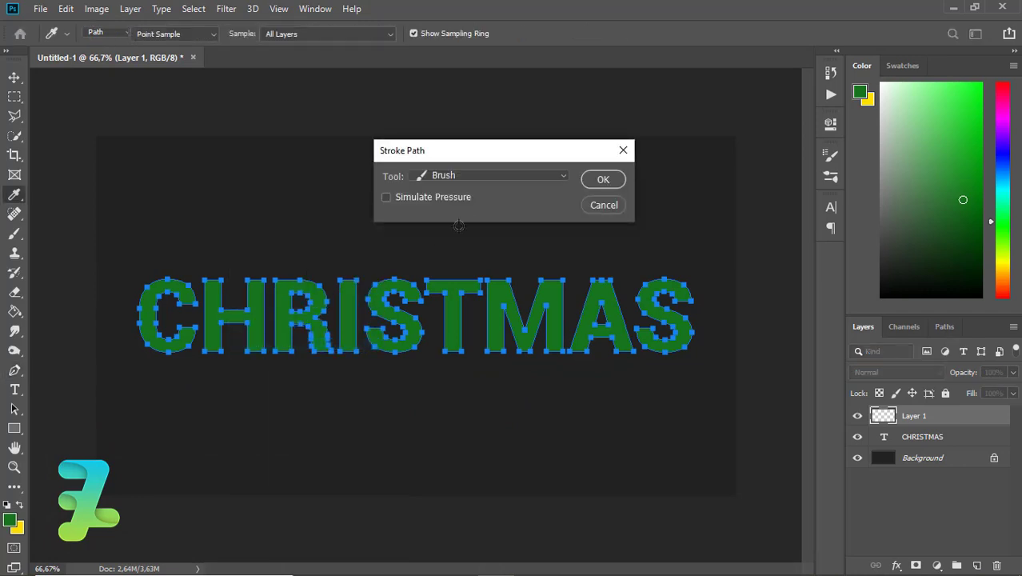
pyautogui.click(604, 178)
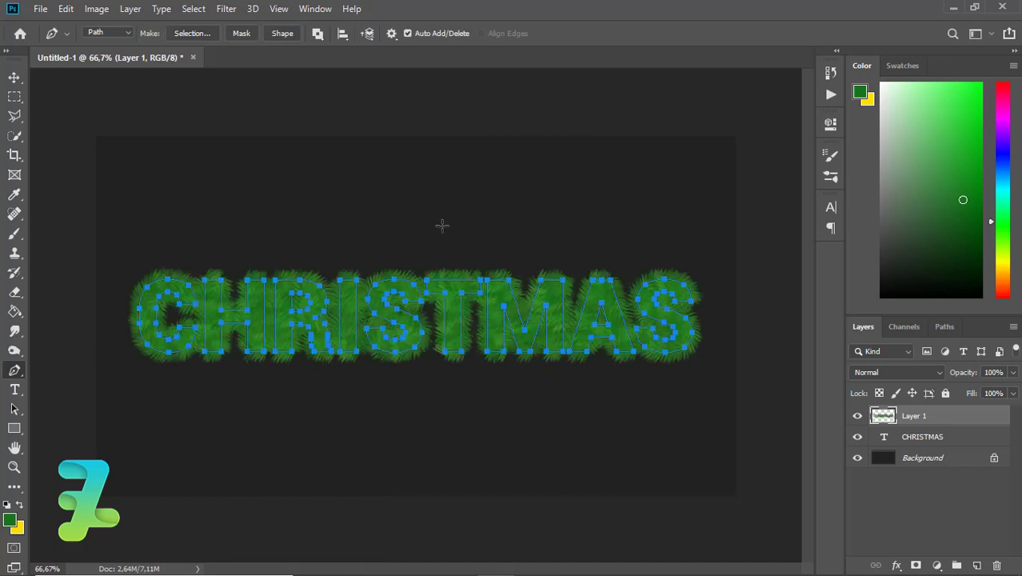
pyautogui.hotkey('ctrl', 'z')
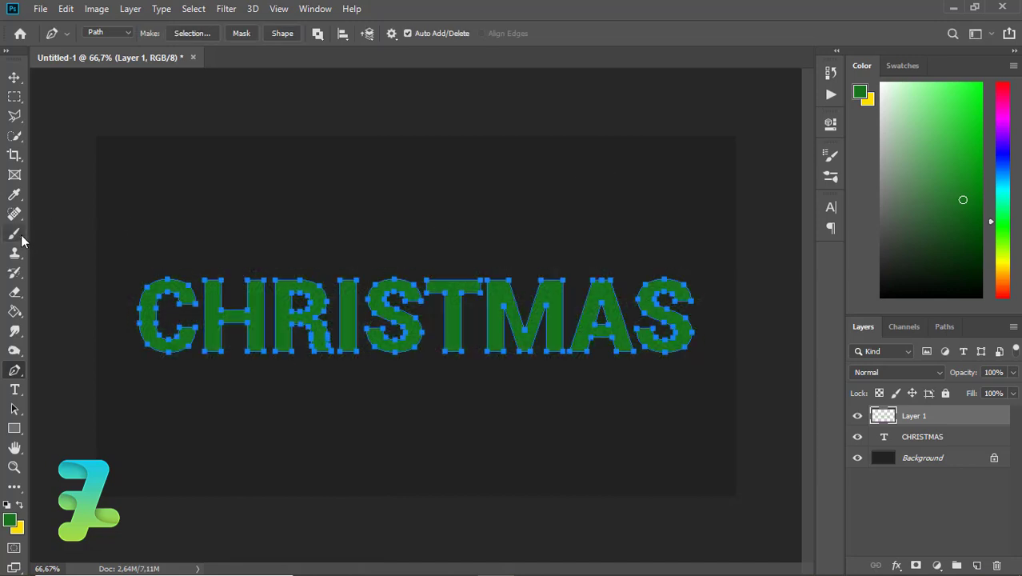
# Set the fb01 needle brush size to 36 px
pyautogui.click(18, 233)
pyautogui.click(106, 36)
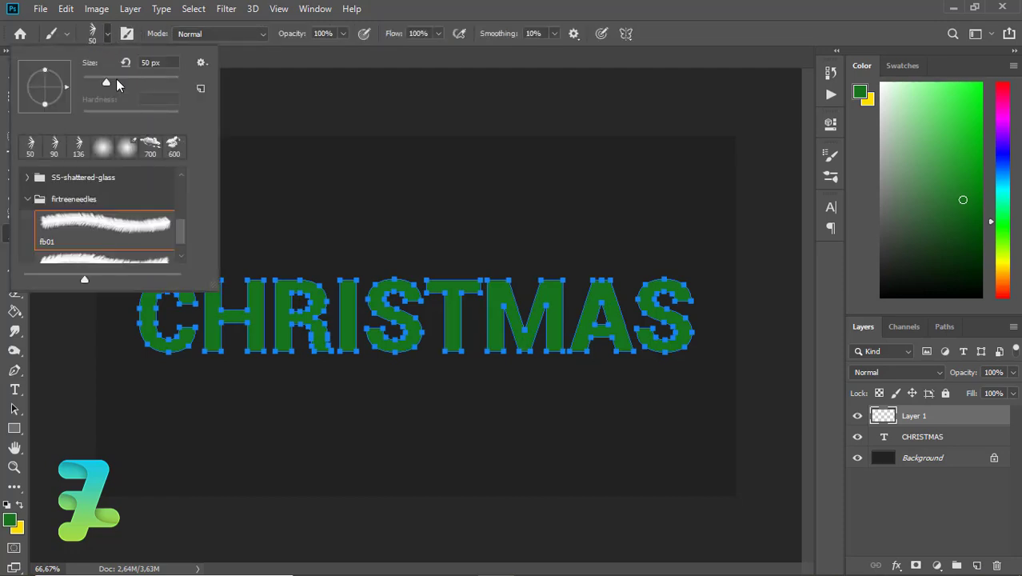
pyautogui.moveTo(105, 82); pyautogui.dragTo(99, 82)
pyautogui.click(110, 35)
pyautogui.rightClick(200, 283)
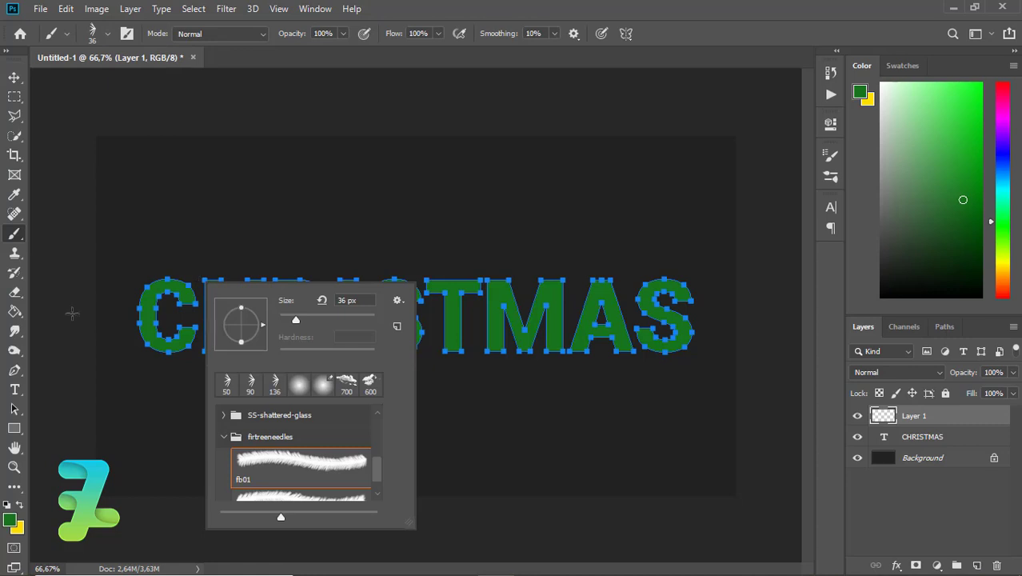
# Stroke the CHRISTMAS work path on Layer 1 using the Brush, with Simulate Pressure off
pyautogui.click(9, 374)
pyautogui.rightClick(151, 295)
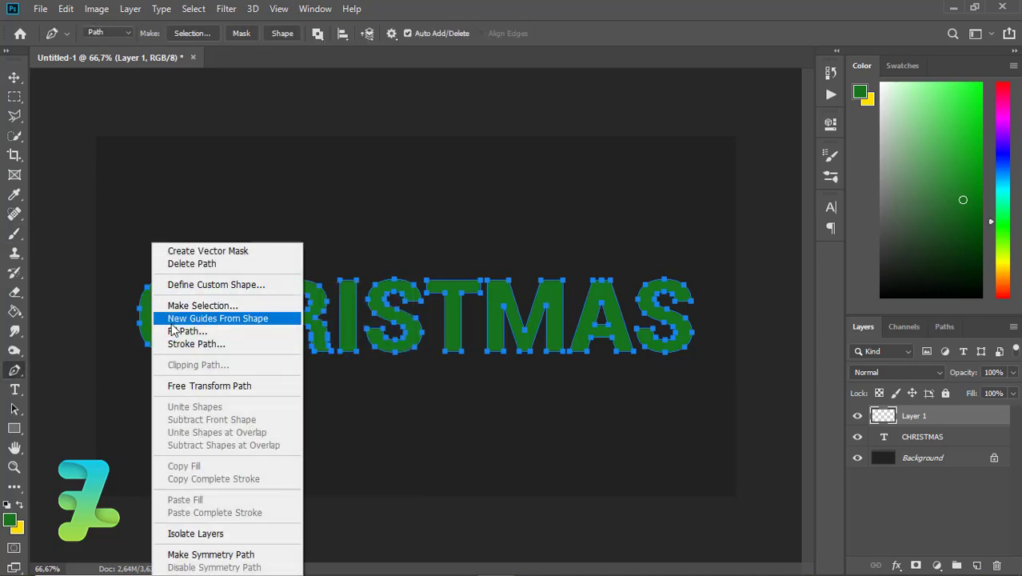
pyautogui.click(205, 344)
pyautogui.click(601, 180)
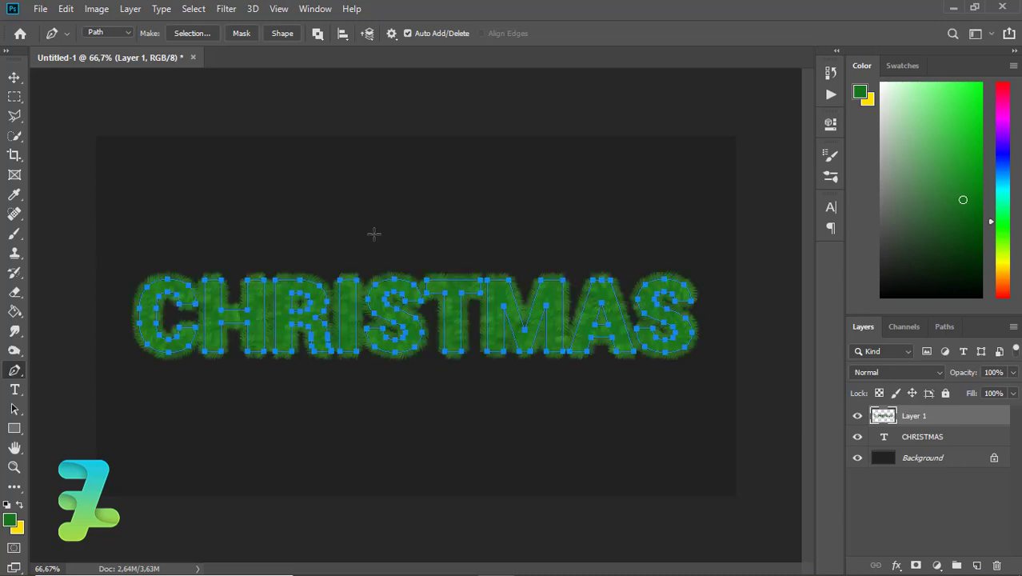
pyautogui.hotkey('ctrl', '+')
pyautogui.hotkey('ctrl', '+')
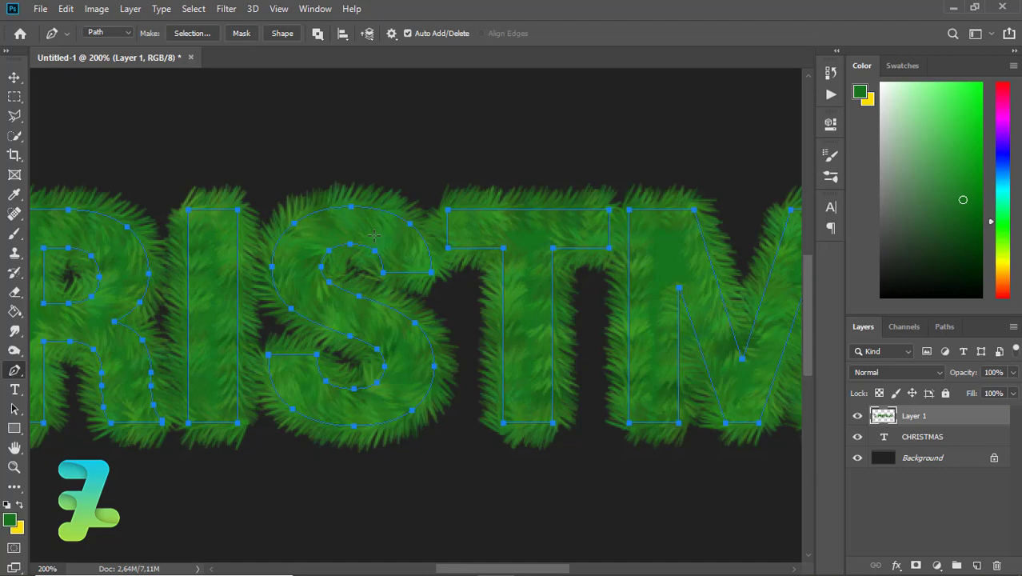
pyautogui.rightClick(413, 219)
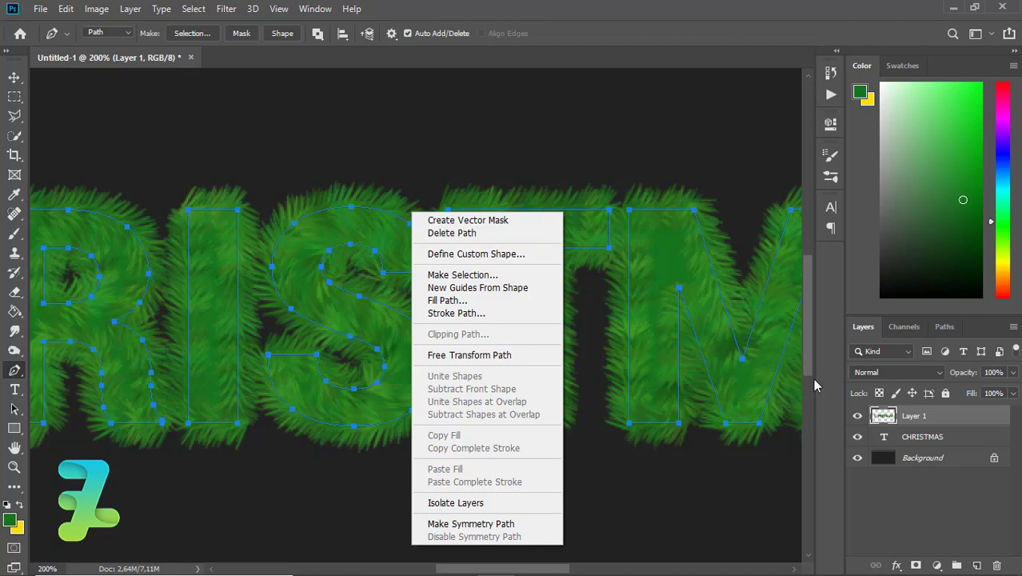
# Add a new empty layer directly above the CHRISTMAS text layer, beneath the needle stroke layer
pyautogui.click(886, 437)
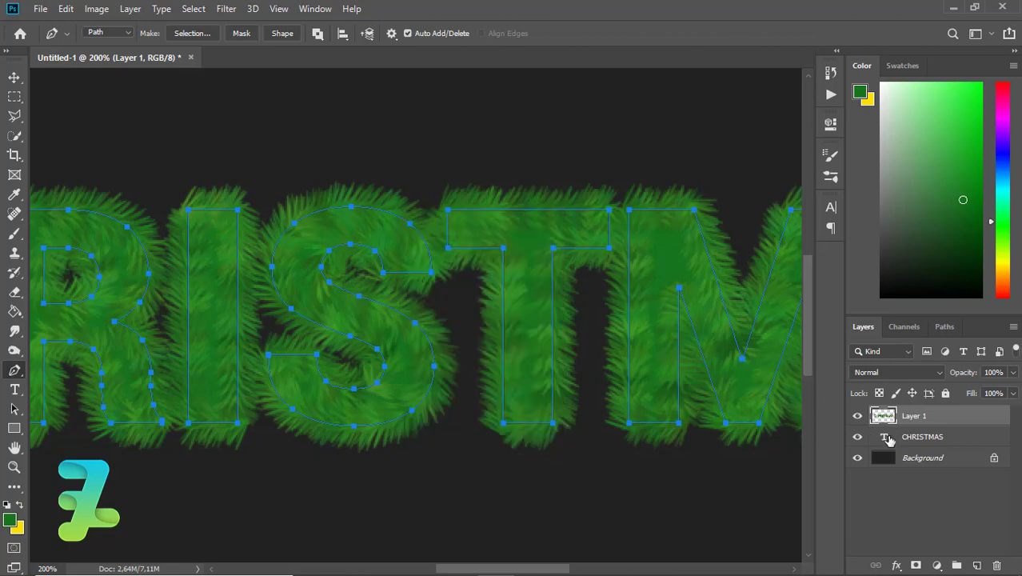
pyautogui.click(889, 439)
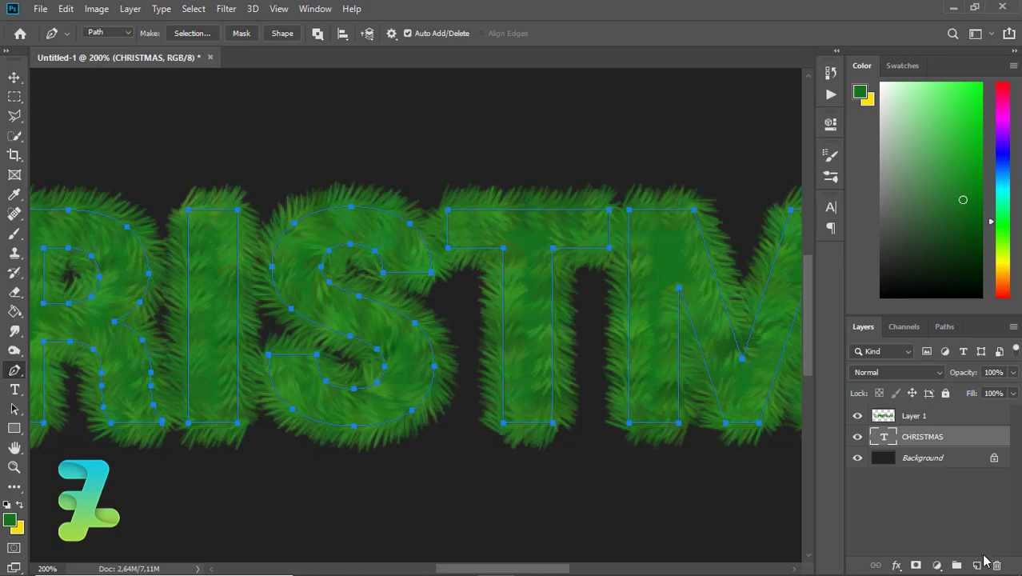
pyautogui.click(974, 565)
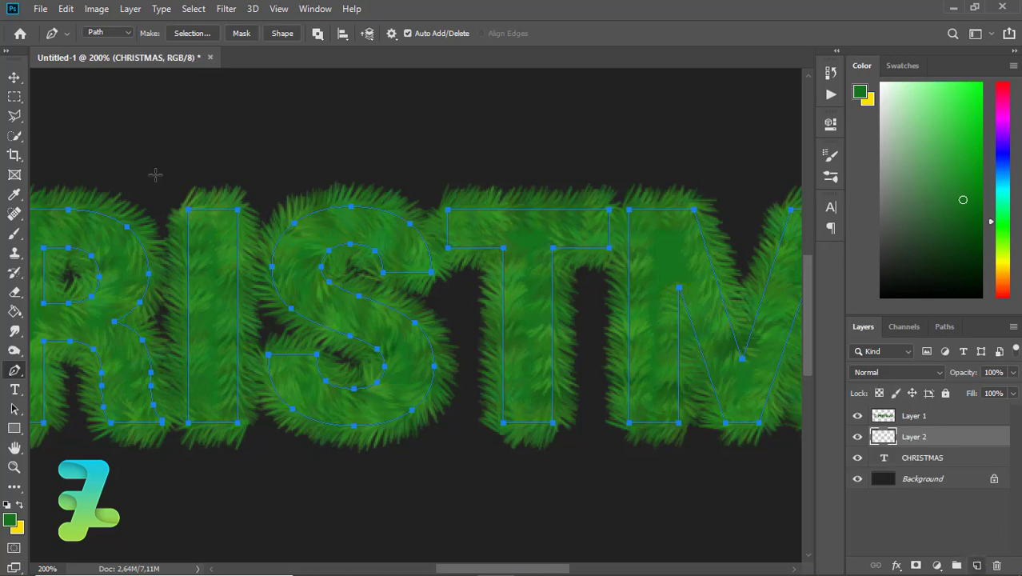
# Set the foreground color to the darker green #105415 and hide the CHRISTMAS text layer
pyautogui.click(10, 520)
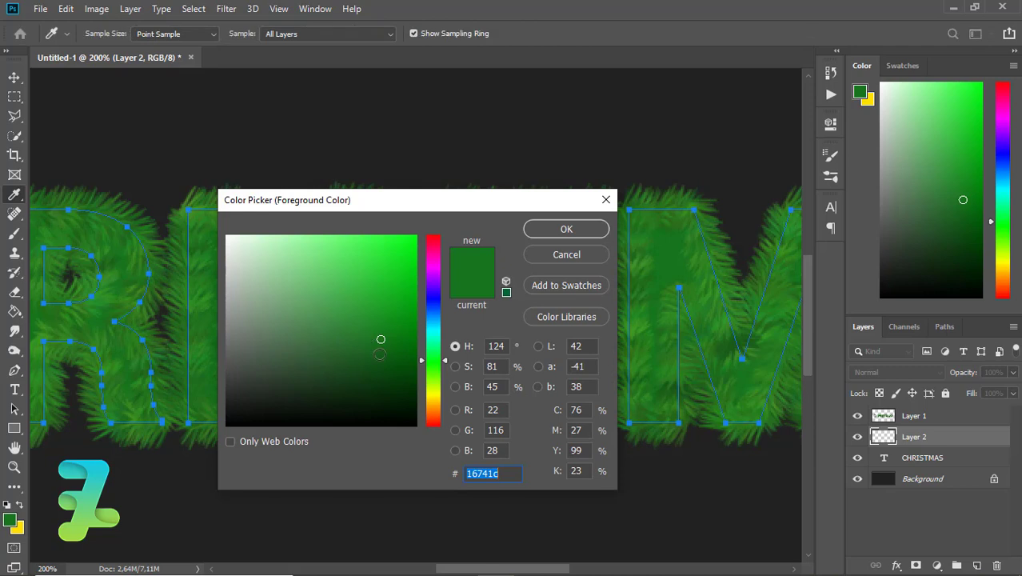
pyautogui.moveTo(380, 353); pyautogui.dragTo(380, 365)
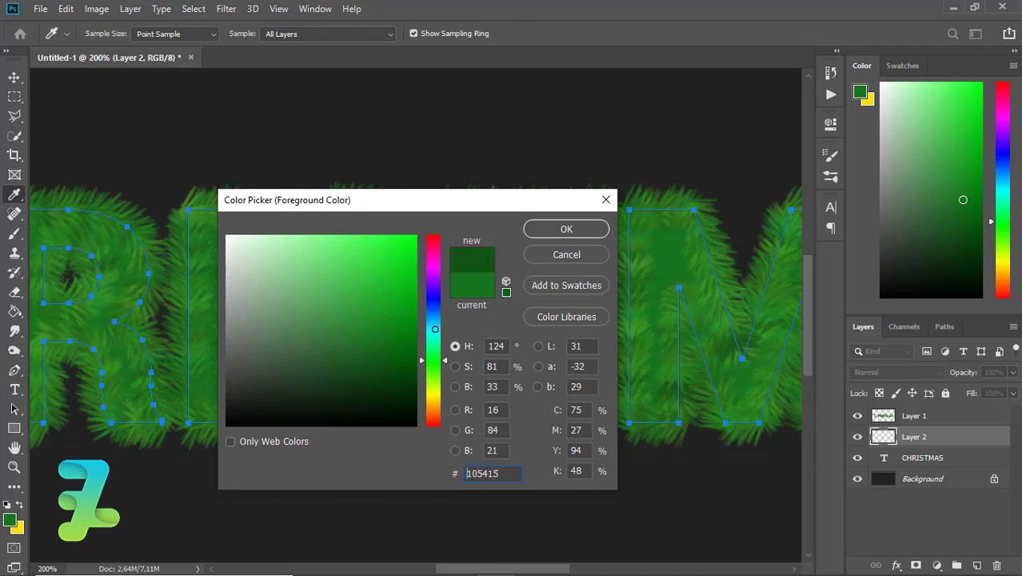
pyautogui.click(566, 230)
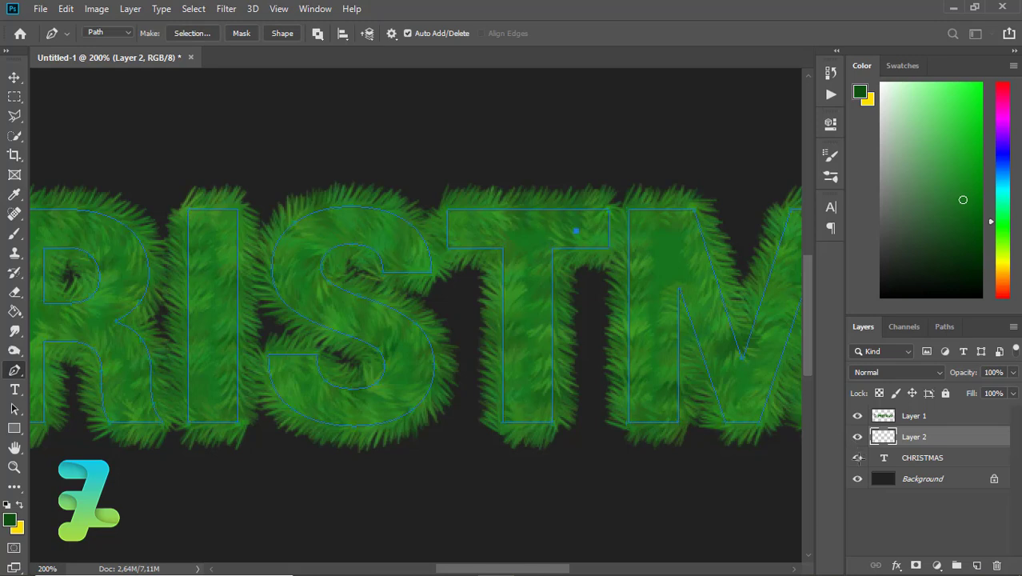
pyautogui.click(857, 457)
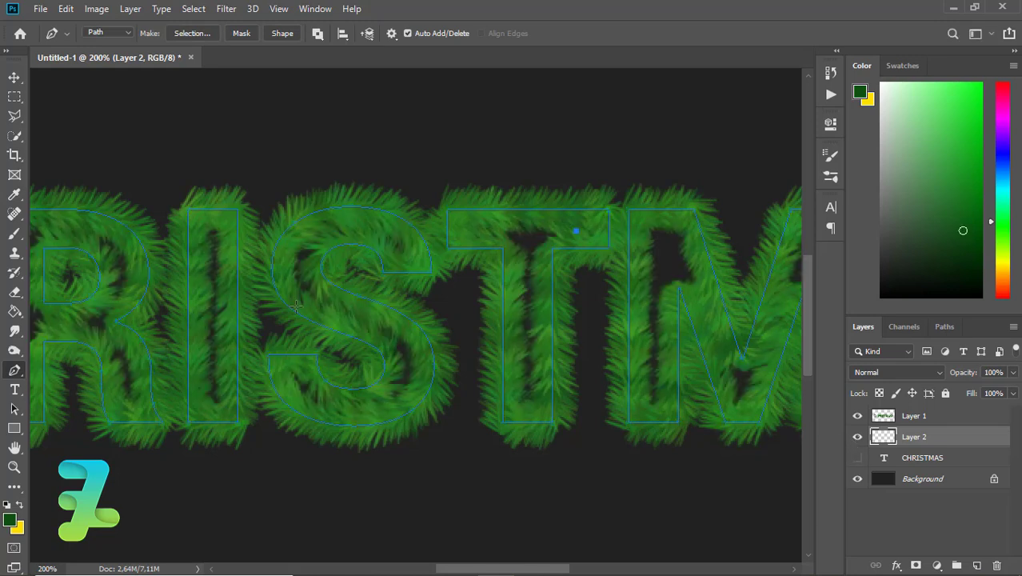
# Delete the current work path around the lettering
pyautogui.rightClick(321, 270)
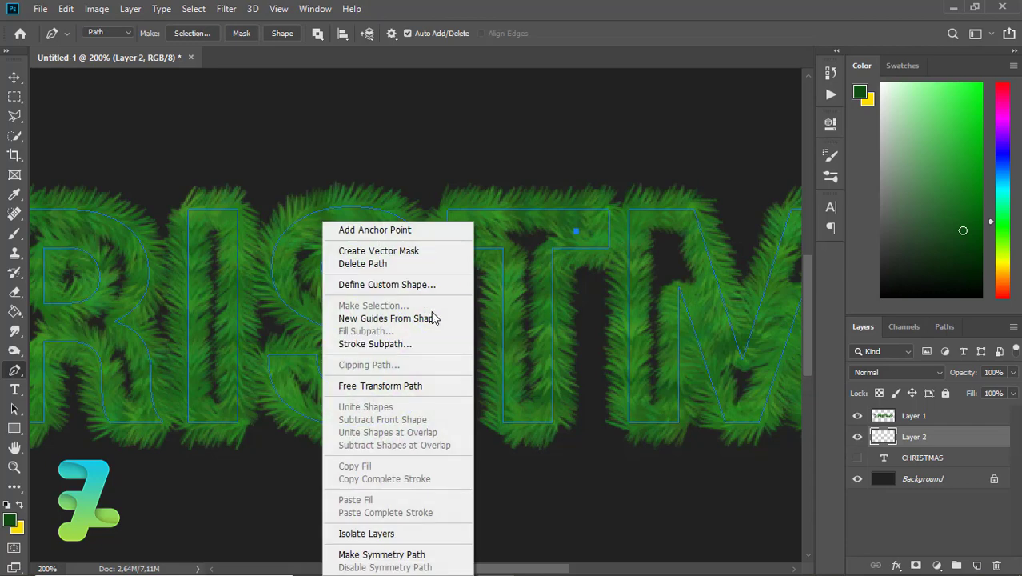
pyautogui.click(568, 345)
pyautogui.rightClick(566, 296)
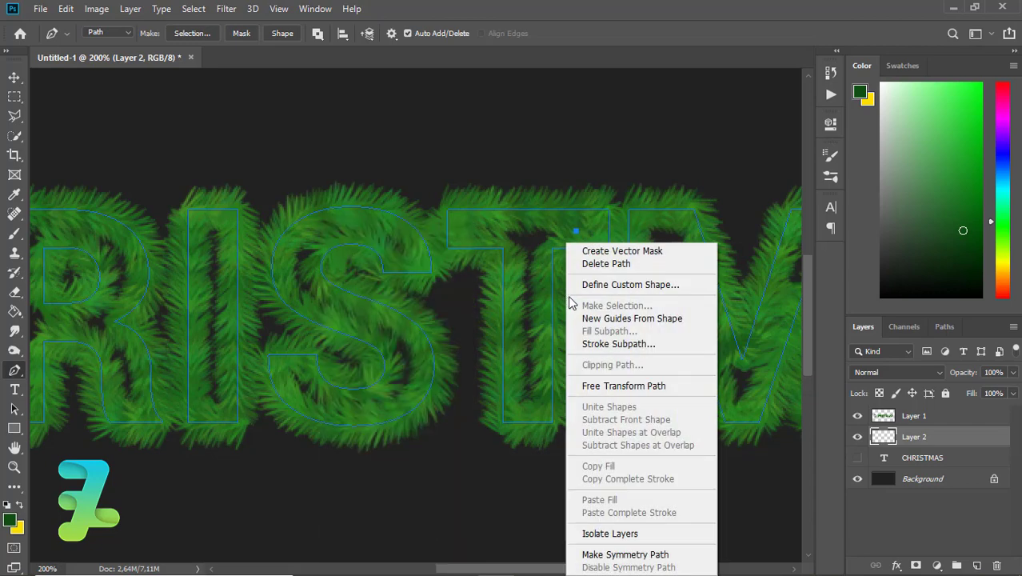
pyautogui.click(604, 263)
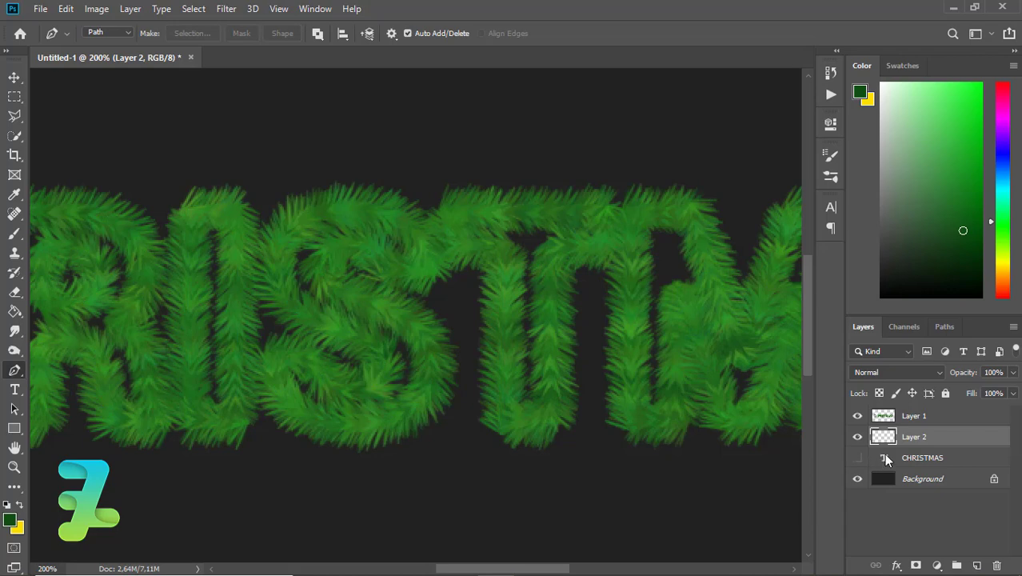
# Create a fresh work path from the CHRISTMAS text layer and make Layer 2 the active layer
pyautogui.click(924, 457)
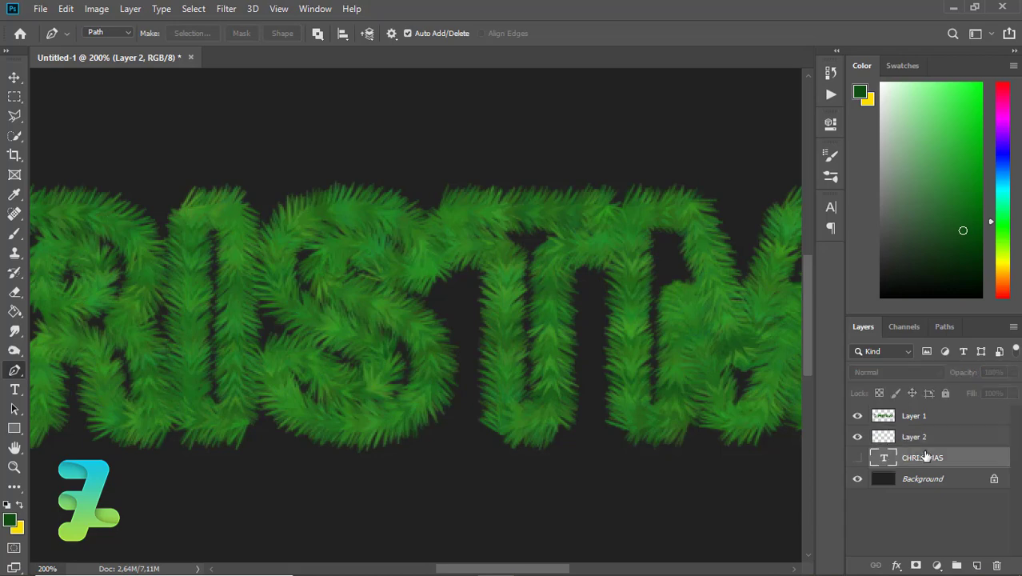
pyautogui.rightClick(925, 457)
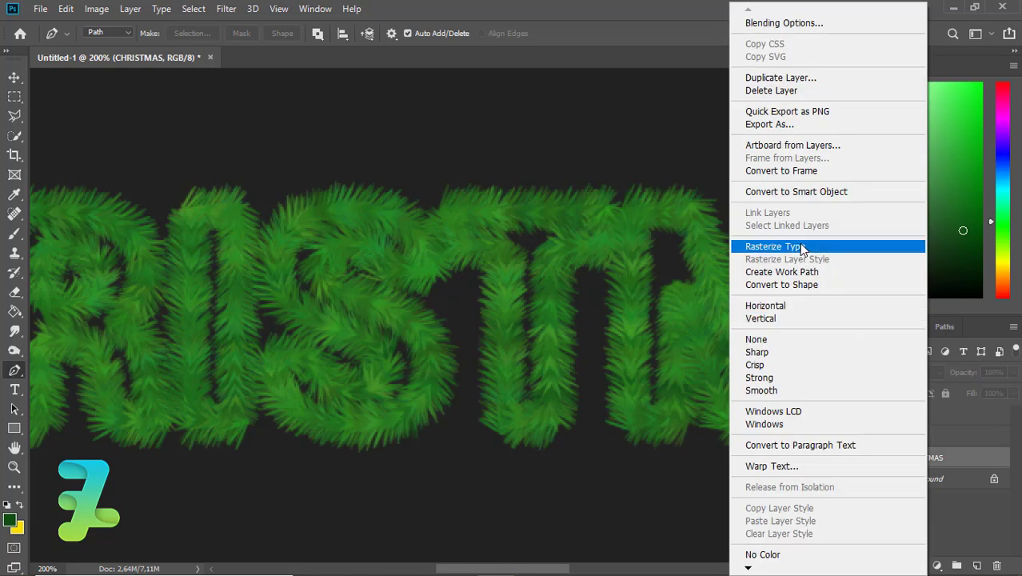
pyautogui.click(804, 274)
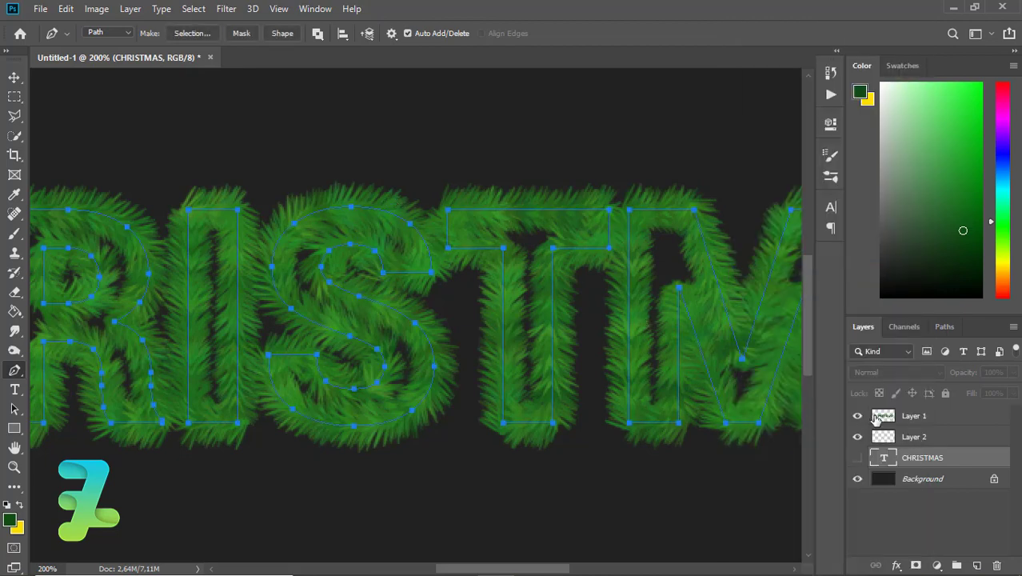
pyautogui.click(899, 436)
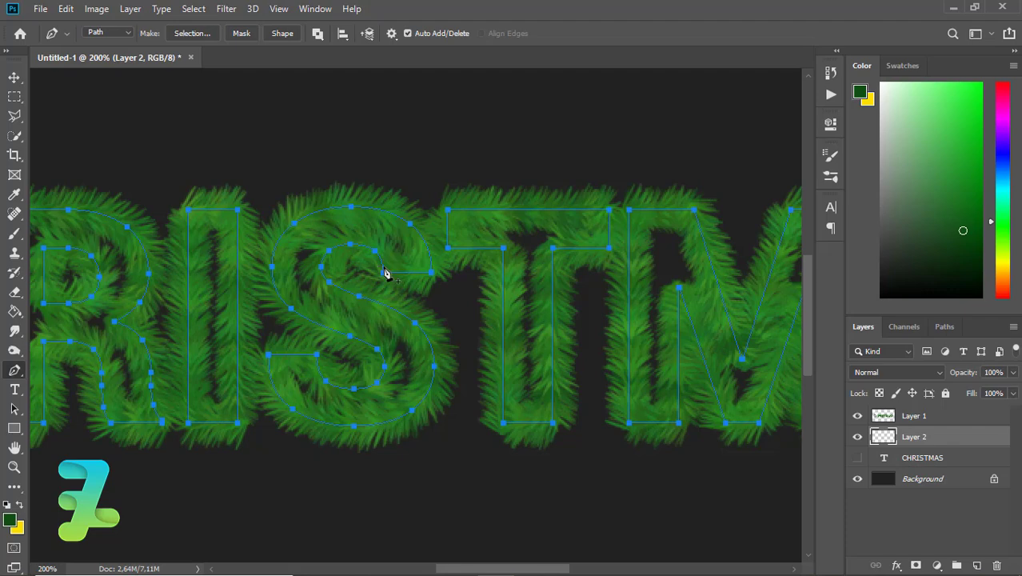
pyautogui.rightClick(384, 274)
pyautogui.click(416, 345)
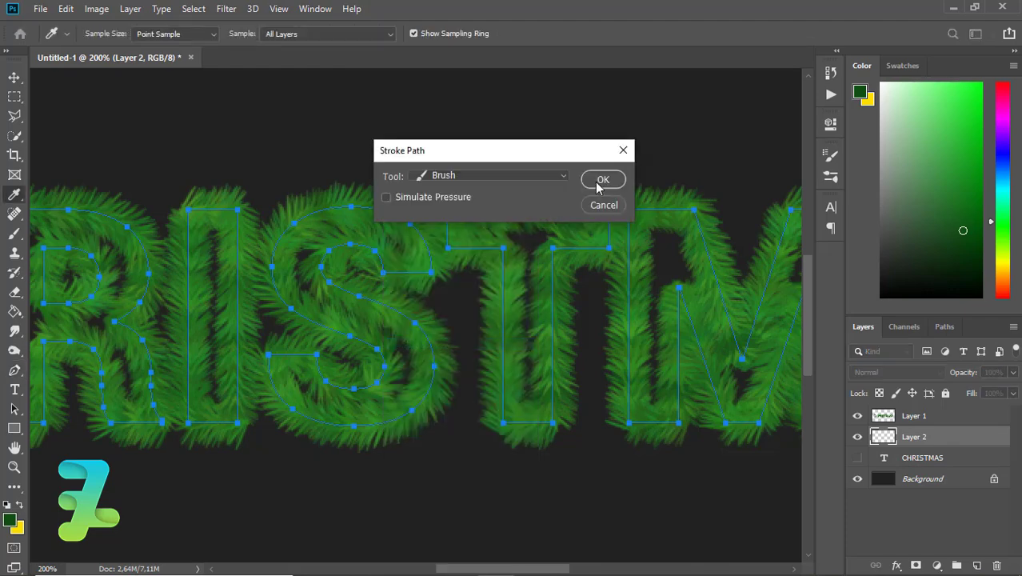
pyautogui.click(601, 180)
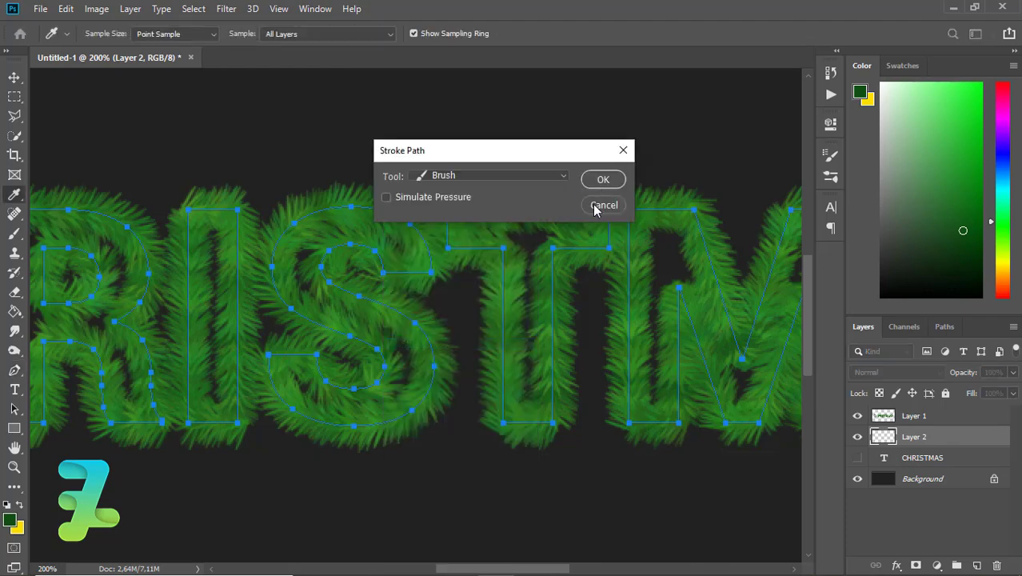
# Increase the needle brush size to 47 px
pyautogui.click(13, 235)
pyautogui.click(107, 33)
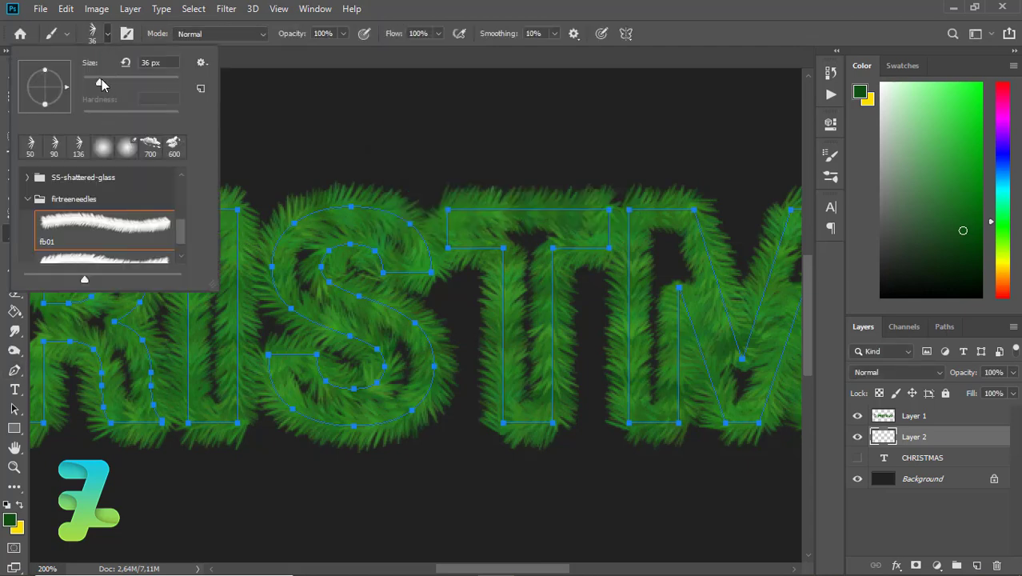
pyautogui.moveTo(100, 81); pyautogui.dragTo(105, 80)
pyautogui.click(108, 35)
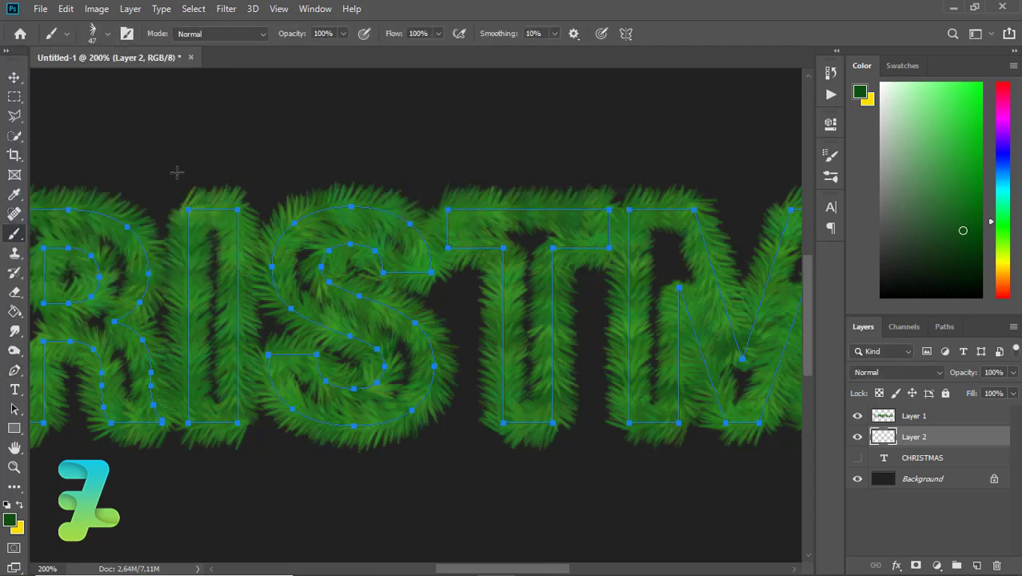
pyautogui.rightClick(172, 176)
# Stroke the work path on Layer 2 with the dark green needle brush, leaving Simulate Pressure off
pyautogui.click(15, 372)
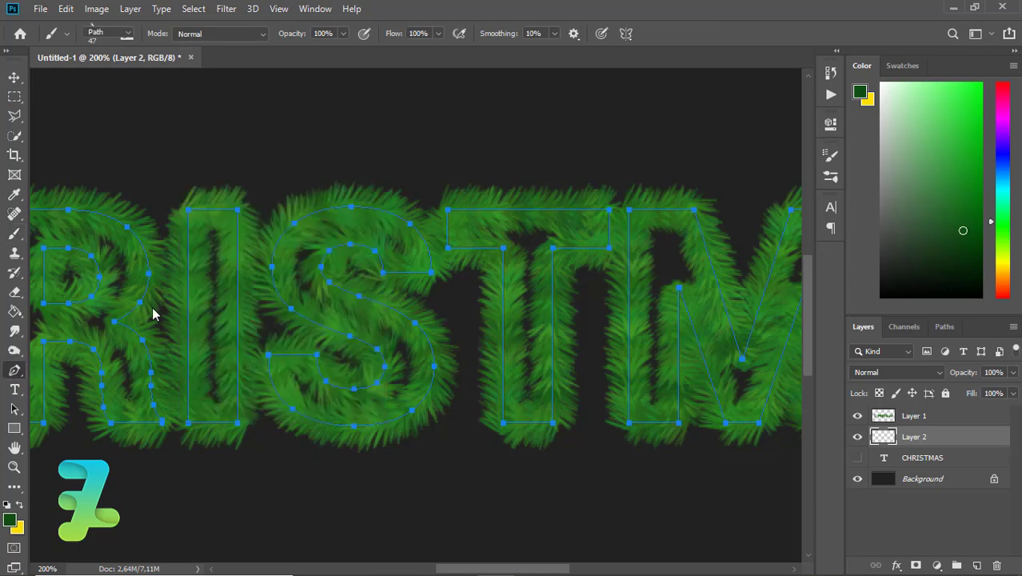
pyautogui.rightClick(152, 308)
pyautogui.click(180, 345)
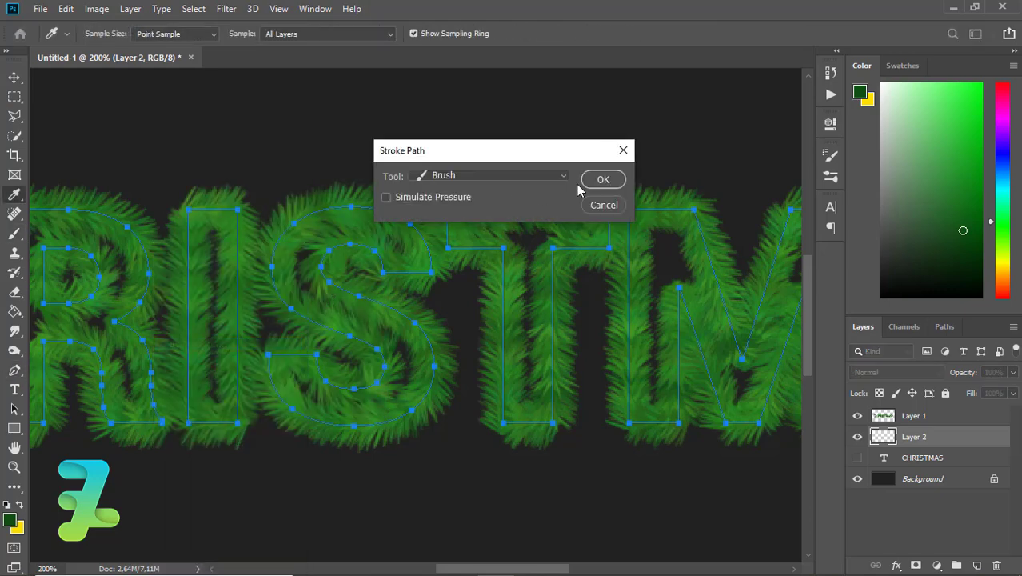
pyautogui.press('Return')
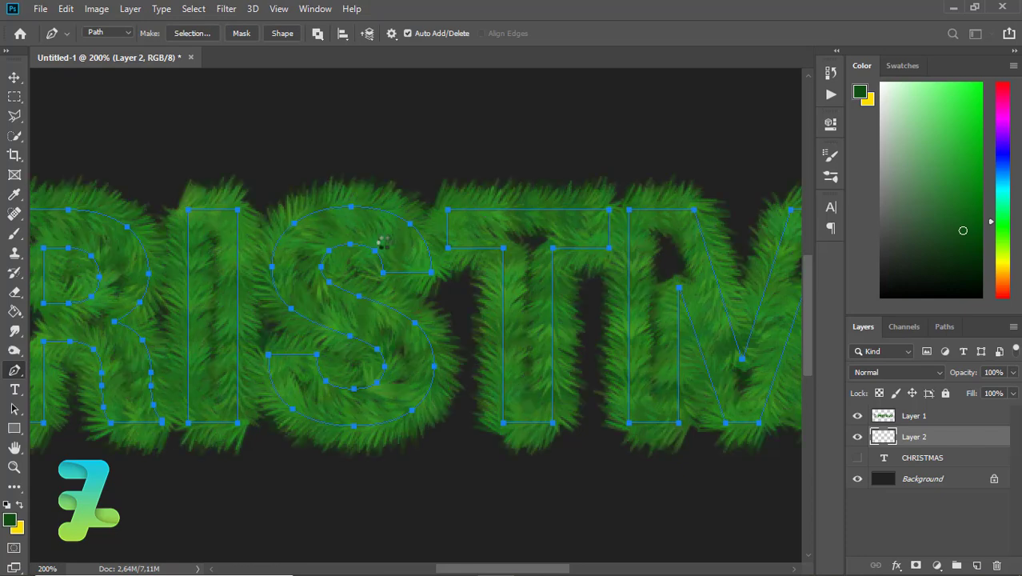
# Delete the work path from the finished needle lettering and switch to the Move tool
pyautogui.rightClick(383, 241)
pyautogui.click(400, 264)
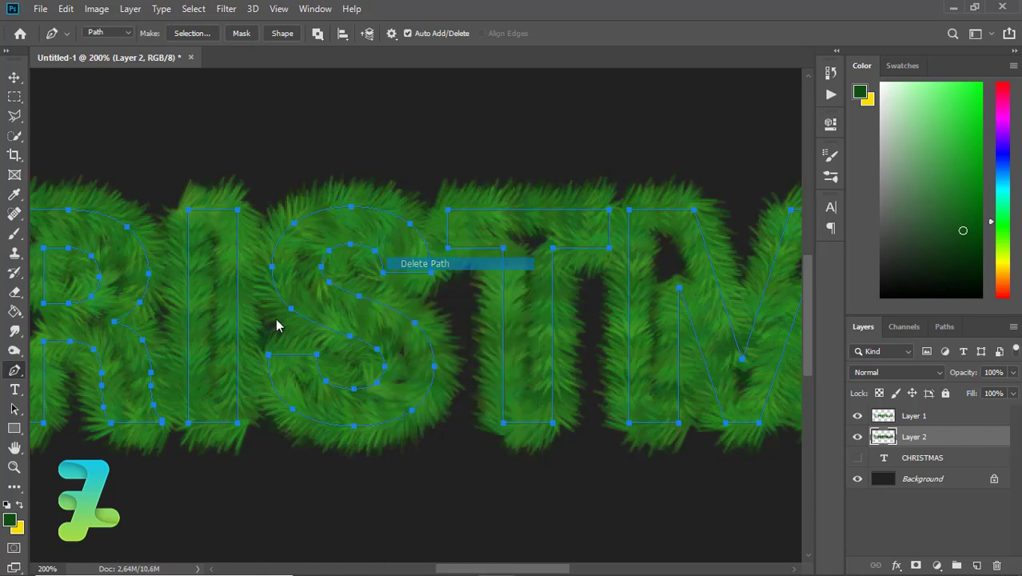
pyautogui.hotkey('ctrl', '-')
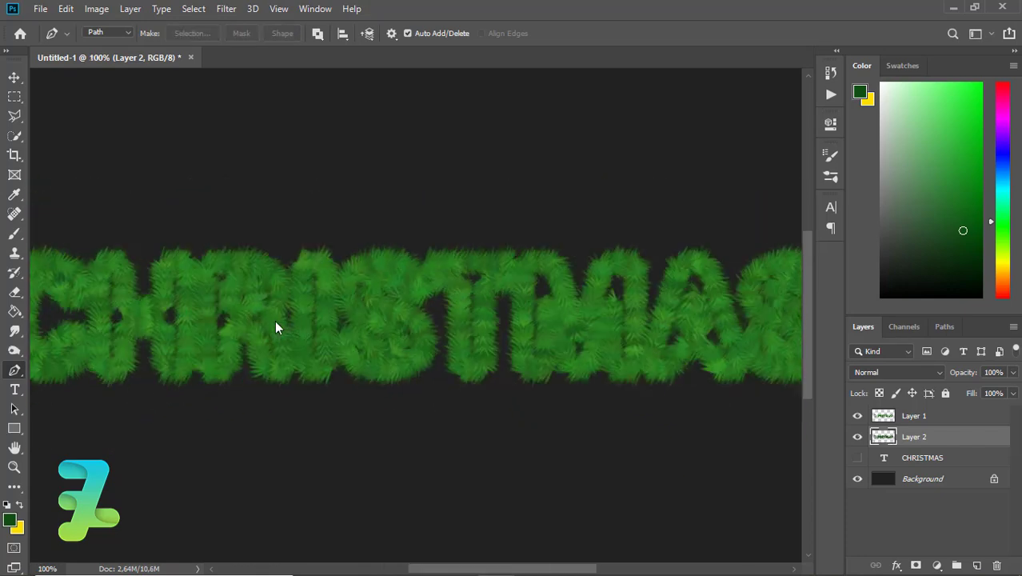
pyautogui.hotkey('ctrl', '-')
pyautogui.hotkey('ctrl', '-')
pyautogui.hotkey('ctrl', '+')
pyautogui.hotkey('ctrl', '+')
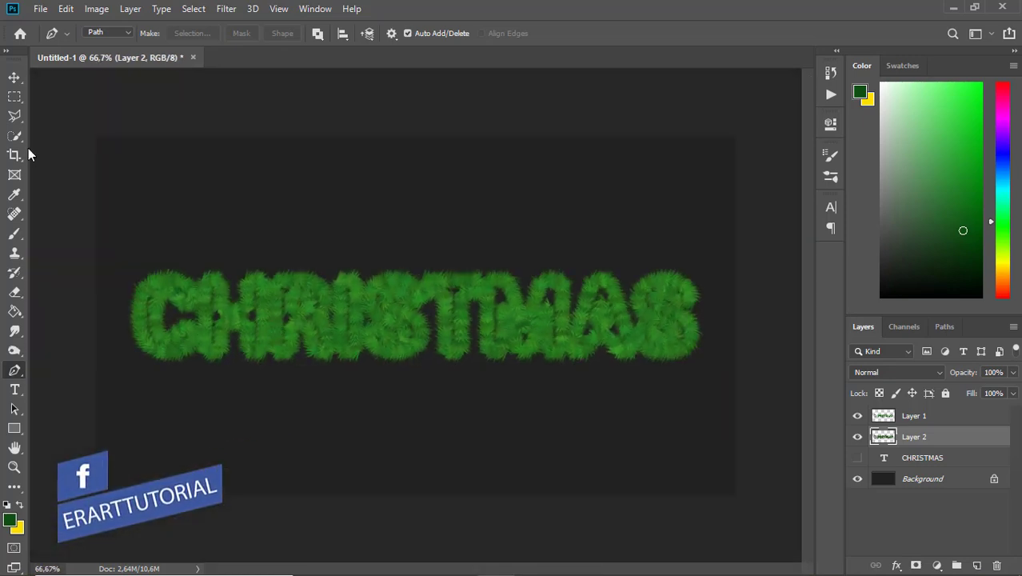
pyautogui.click(14, 77)
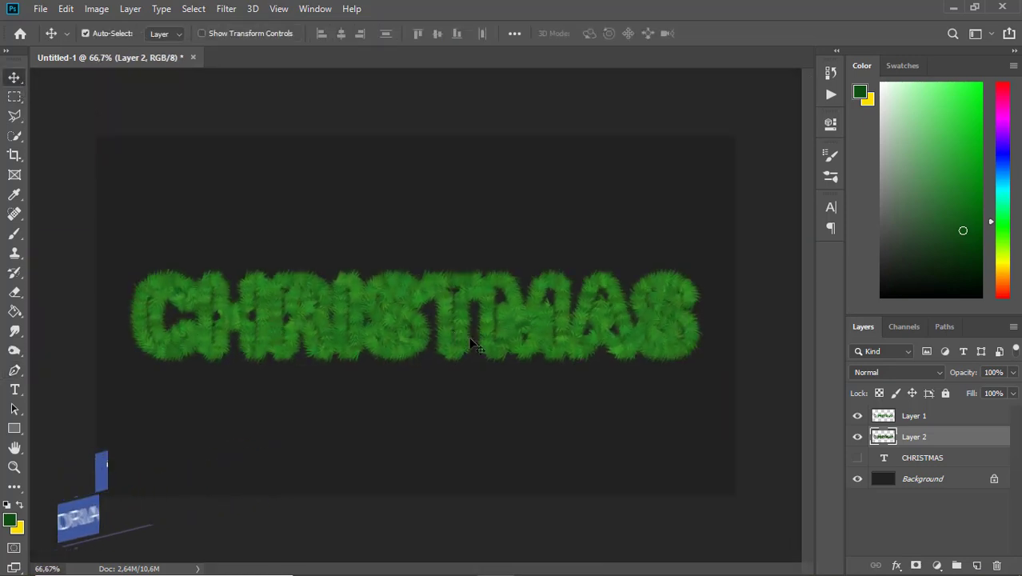
# Group Layer 1 and Layer 2 and shift the CHRISTMAS needle lettering slightly lower on the canvas
pyautogui.keyDown('shift'); pyautogui.click(890, 418); pyautogui.keyUp('shift')
pyautogui.hotkey('ctrl', 'g')
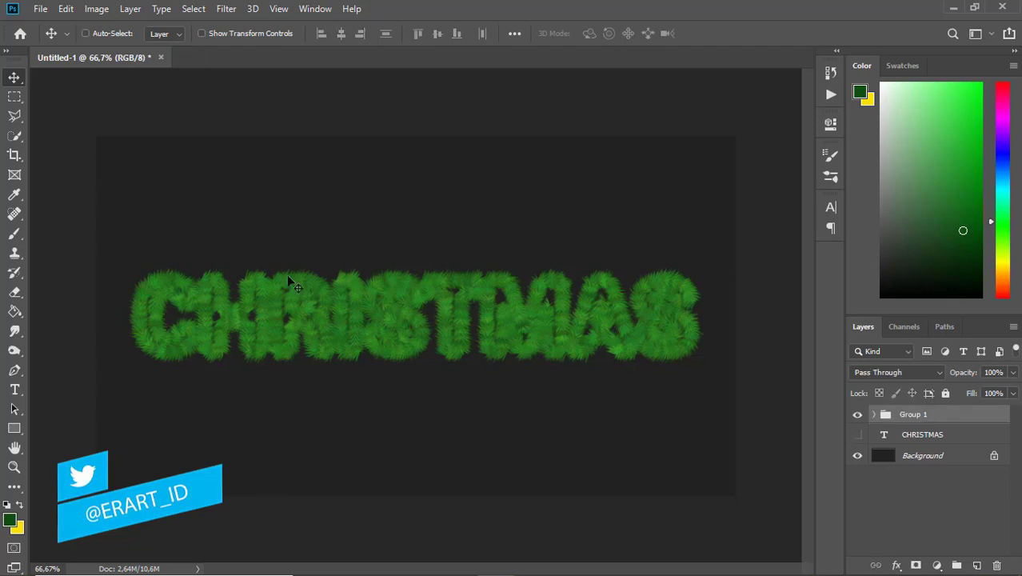
pyautogui.moveTo(439, 326); pyautogui.dragTo(438, 364)
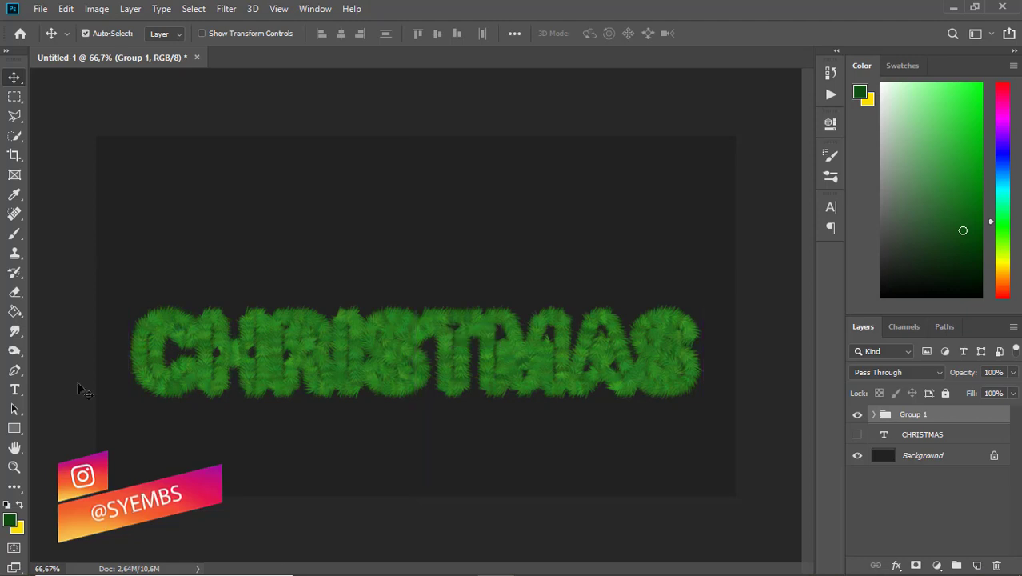
# Add a text layer reading MERRY and position it just above the CHRISTMAS needle lettering
pyautogui.click(16, 389)
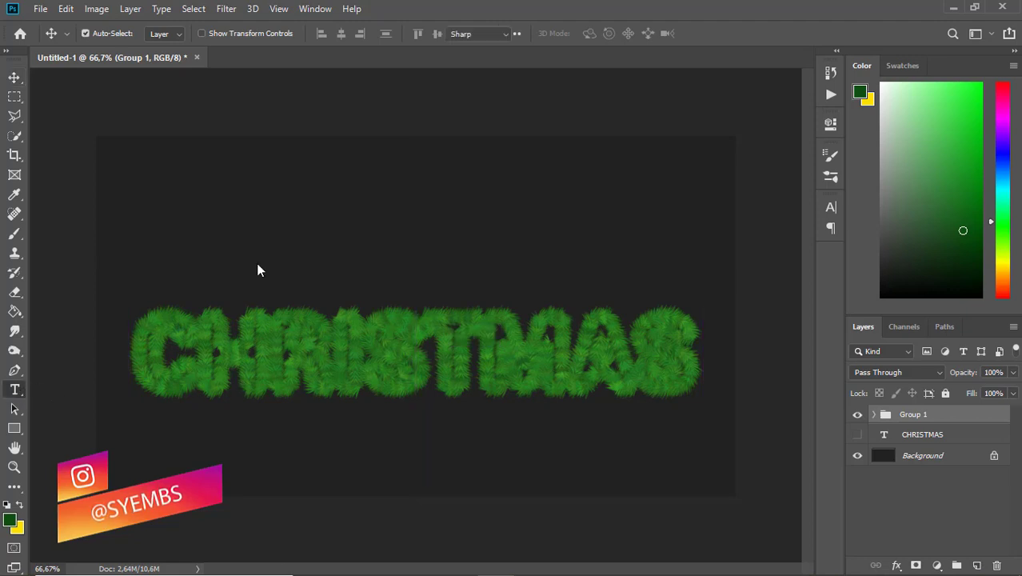
pyautogui.click(294, 302)
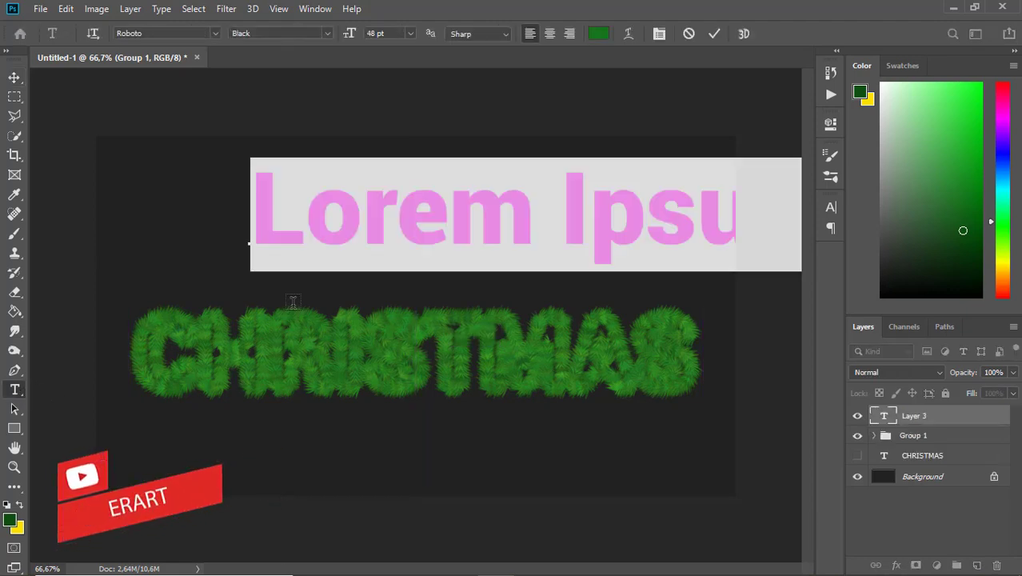
pyautogui.write('MERRY')
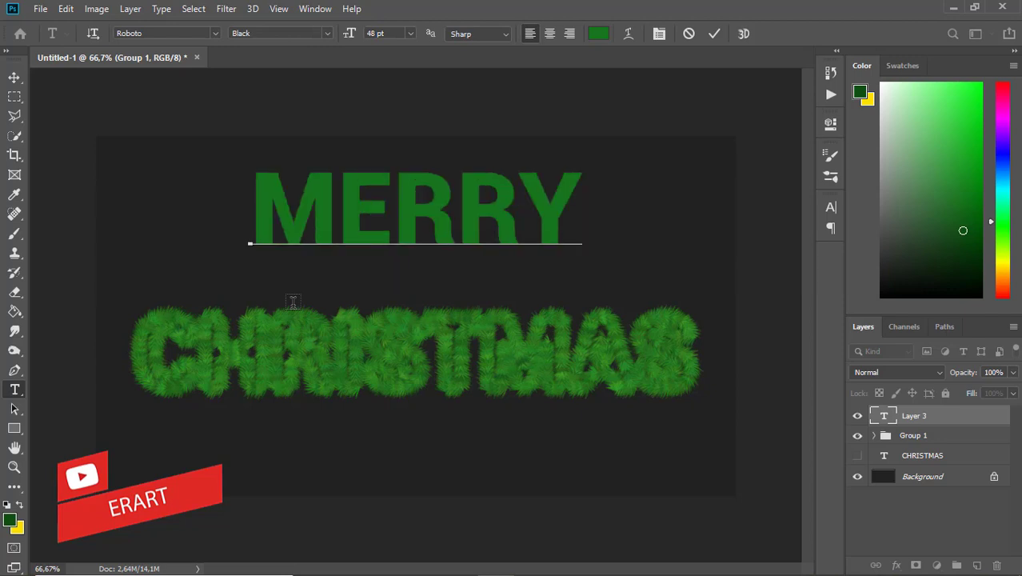
pyautogui.click(14, 76)
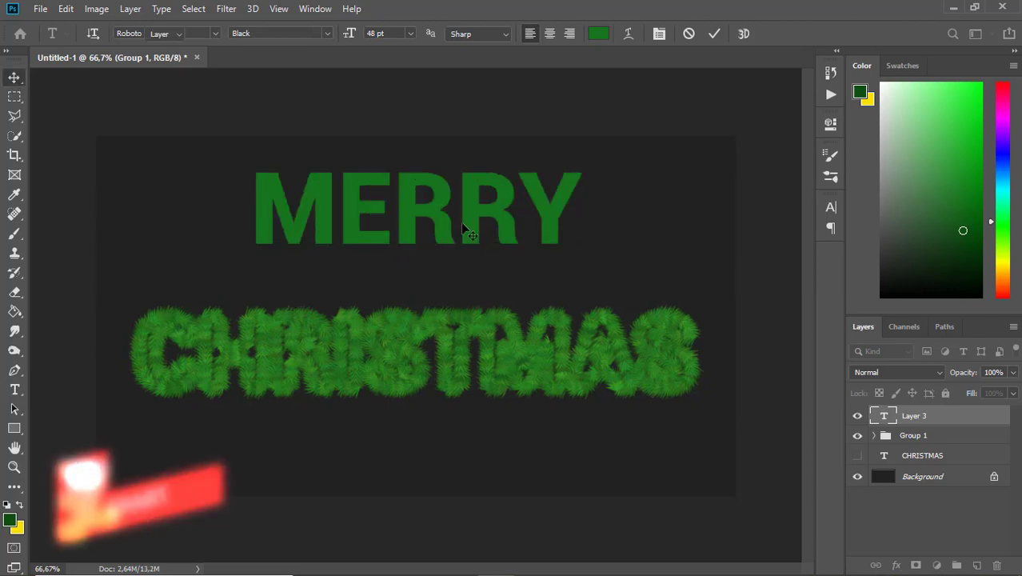
pyautogui.moveTo(472, 226); pyautogui.dragTo(468, 273)
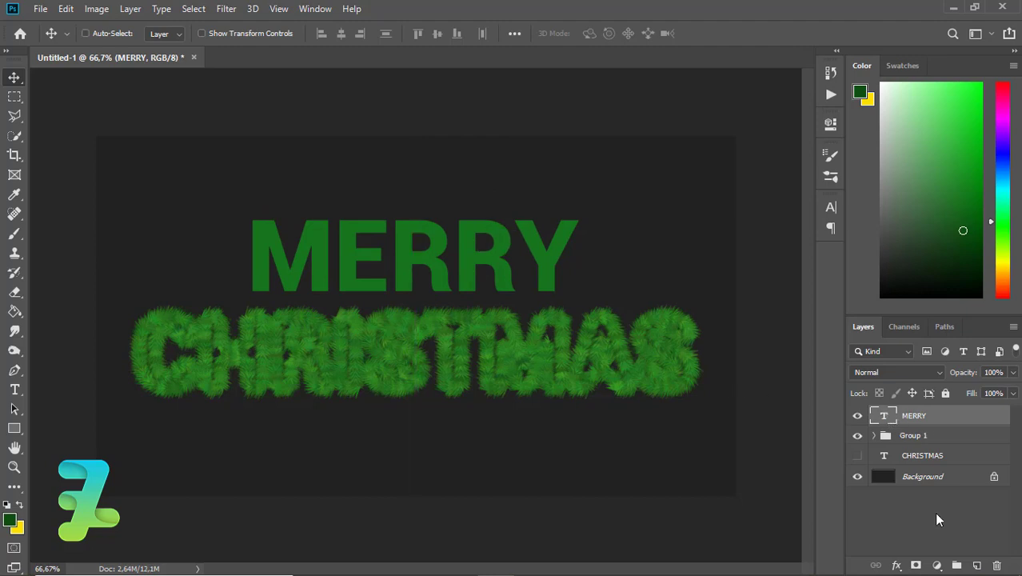
# Create a work path from the MERRY text layer and add a new empty layer above it
pyautogui.rightClick(954, 422)
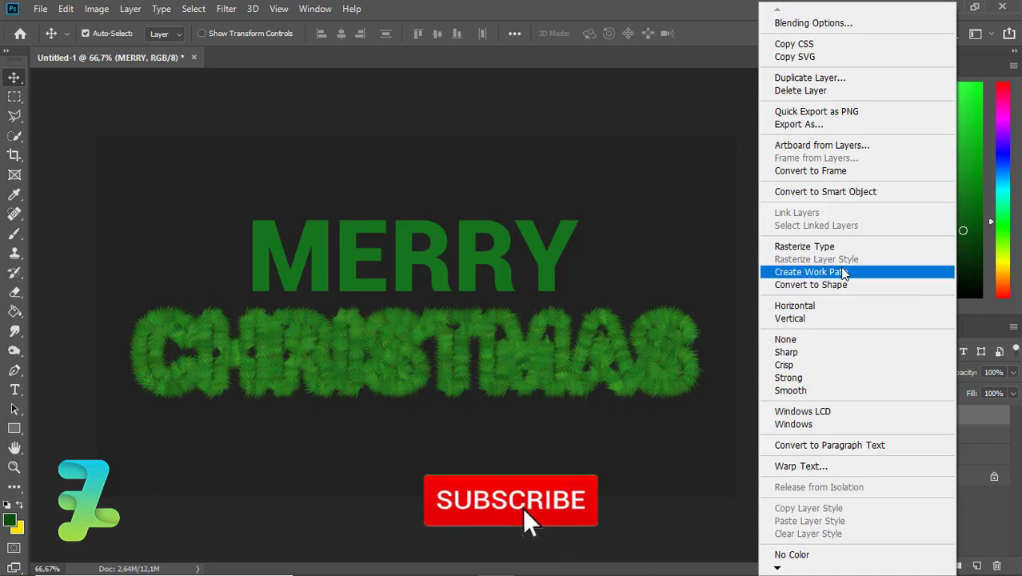
pyautogui.click(844, 273)
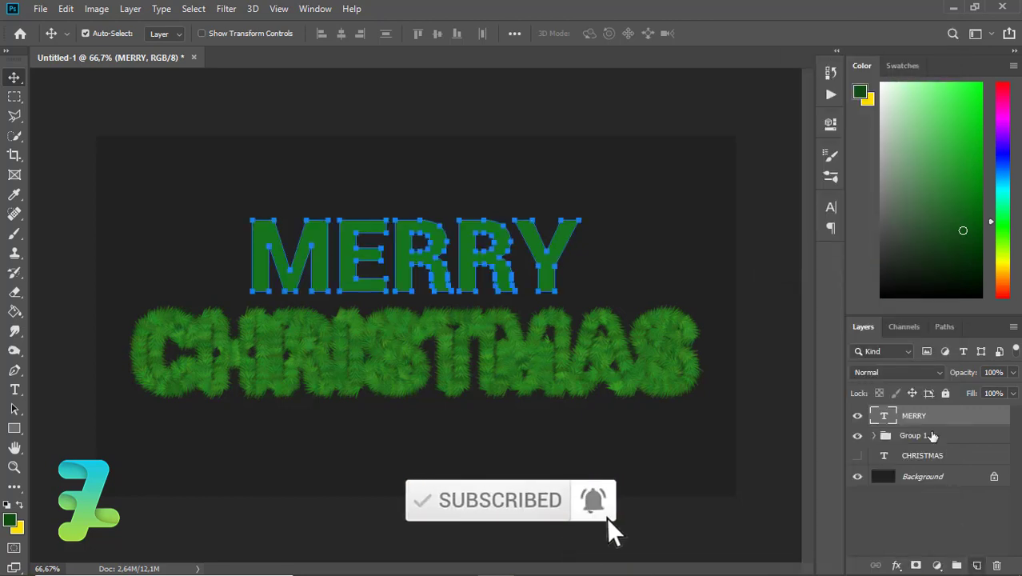
pyautogui.click(976, 565)
# Swap the foreground and background colours and set the foreground to light green 32a029
pyautogui.click(20, 505)
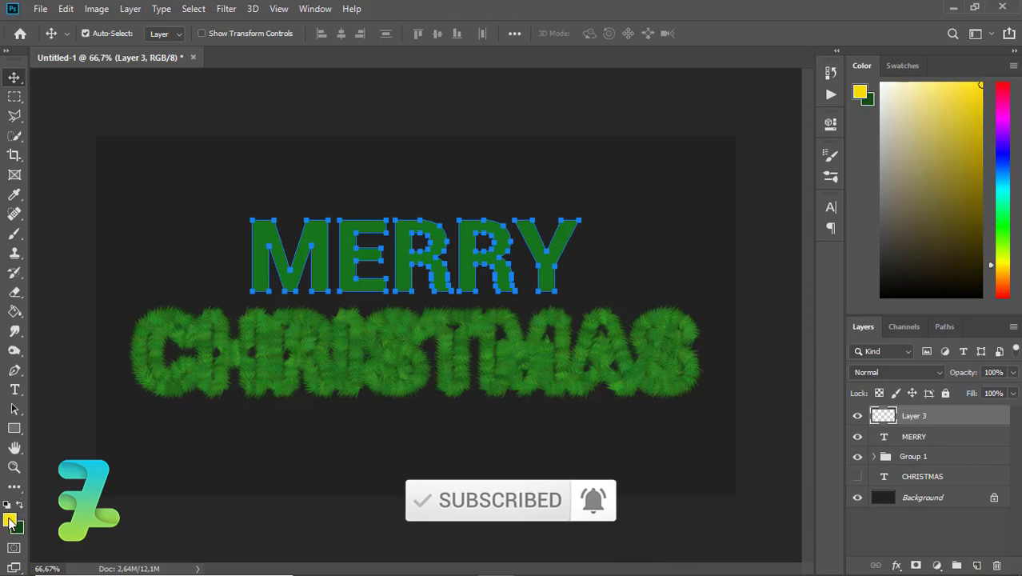
pyautogui.click(10, 521)
pyautogui.click(169, 328)
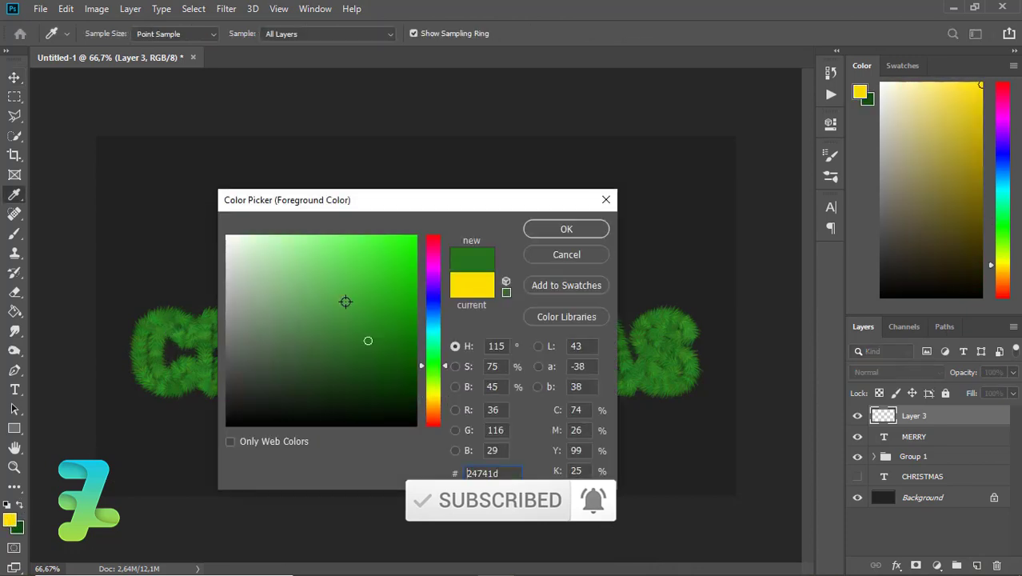
pyautogui.click(368, 306)
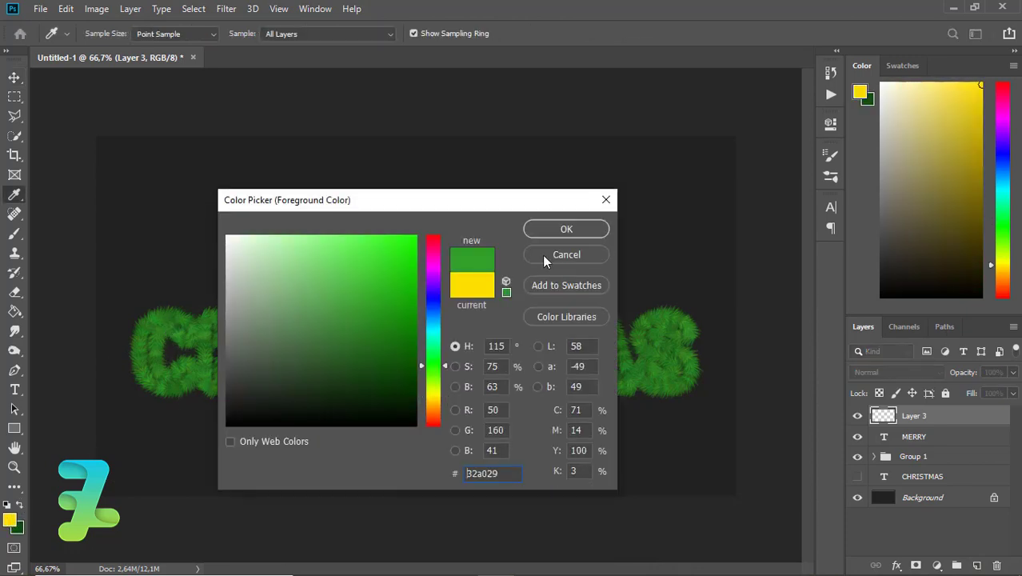
pyautogui.click(566, 229)
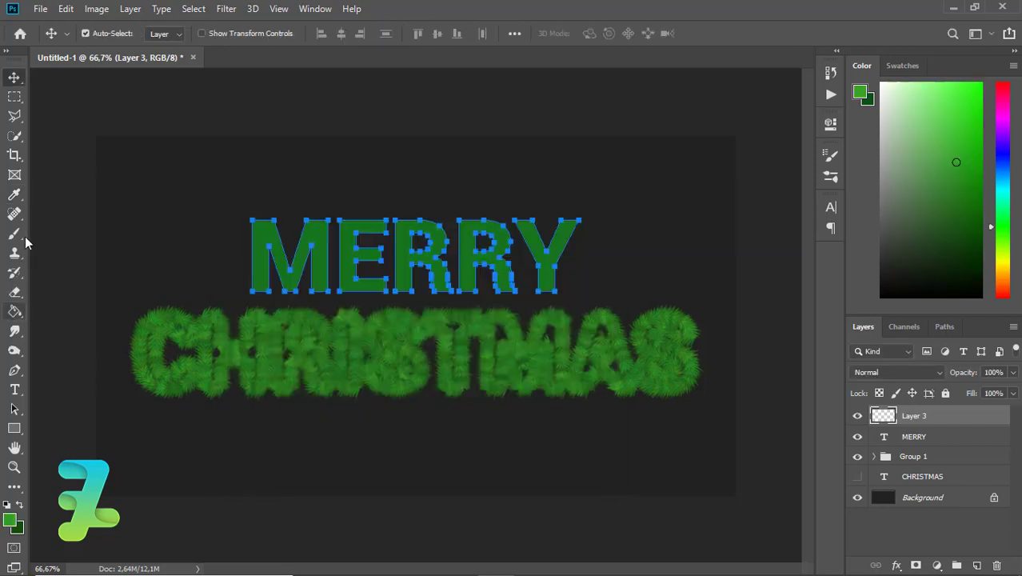
# Activate the Brush tool and reduce the fir-needle brush size to 37 px
pyautogui.click(14, 232)
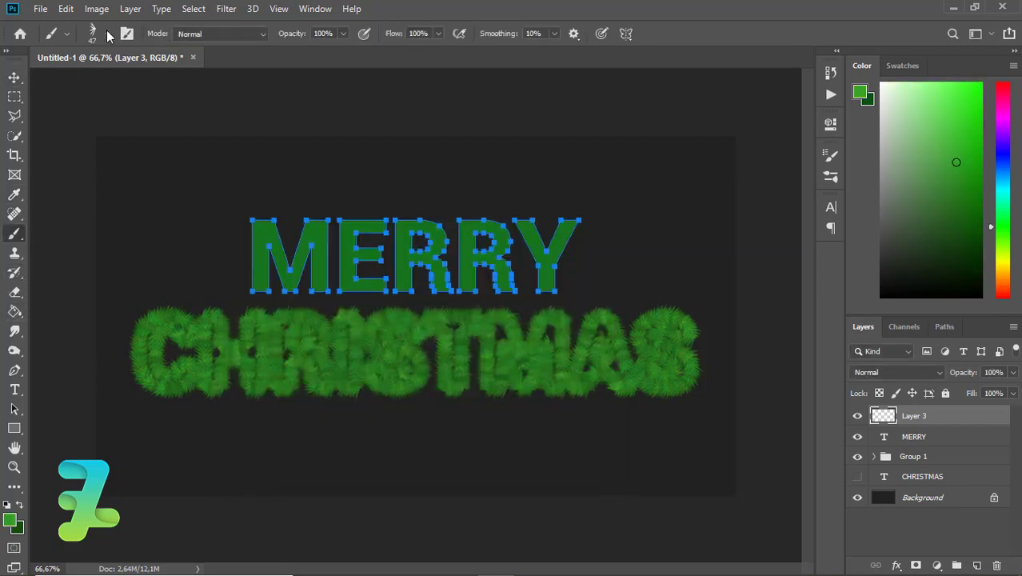
pyautogui.click(106, 32)
pyautogui.moveTo(104, 84); pyautogui.dragTo(101, 83)
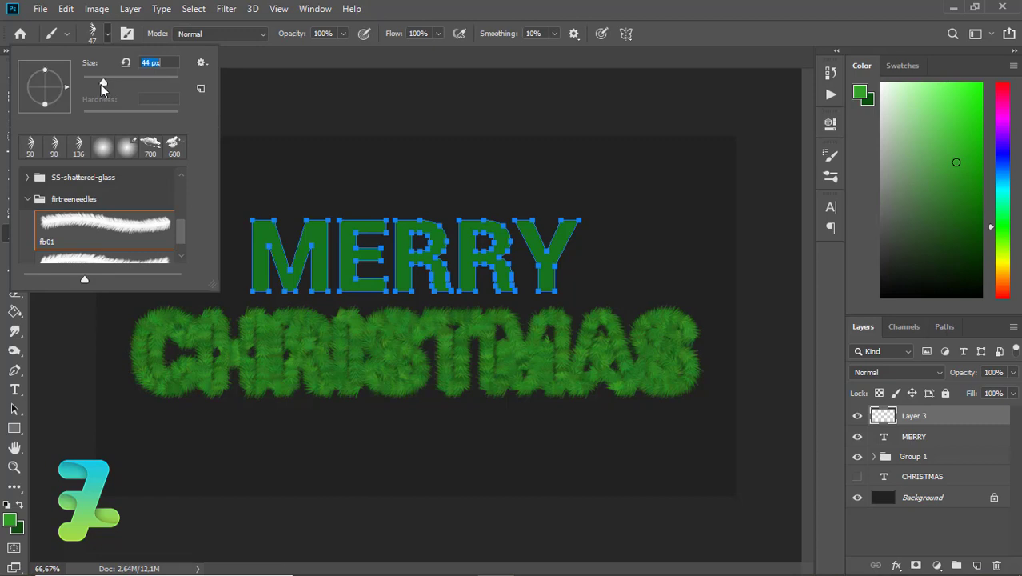
pyautogui.click(108, 36)
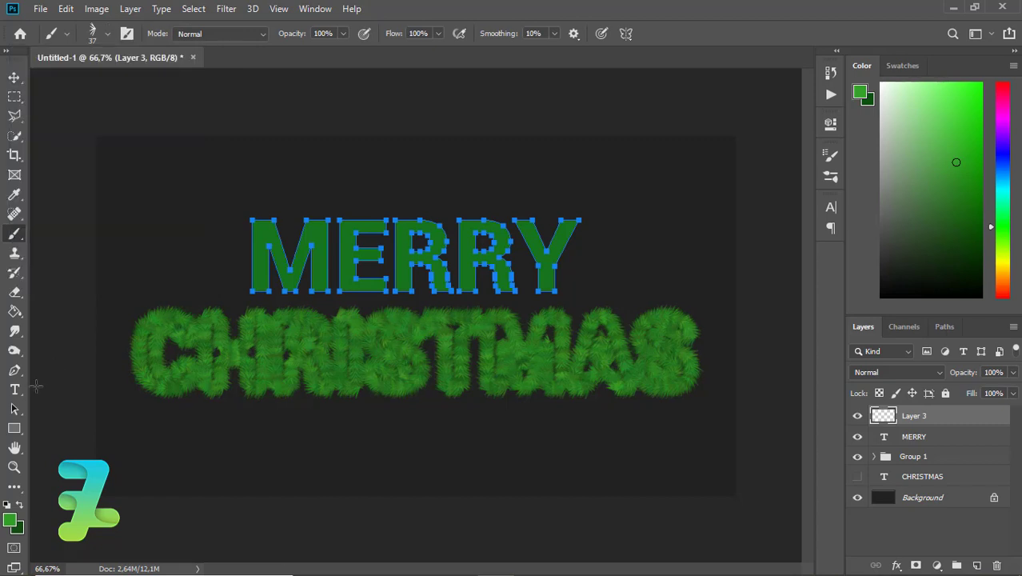
# Try stroking the MERRY work path on Layer 3 with the light green needle brush, Simulate Pressure off, and undo the stroke
pyautogui.click(15, 370)
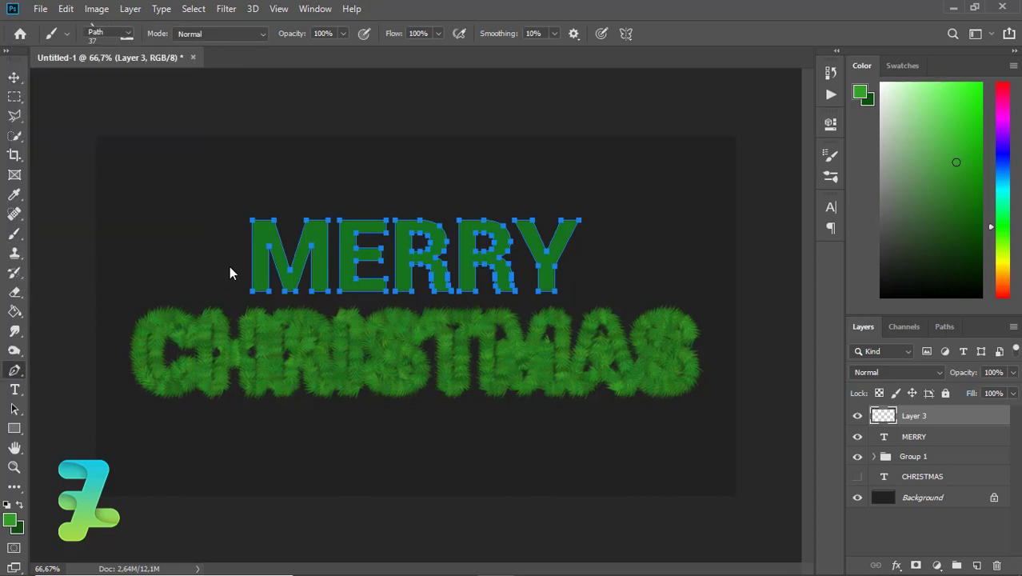
pyautogui.rightClick(264, 265)
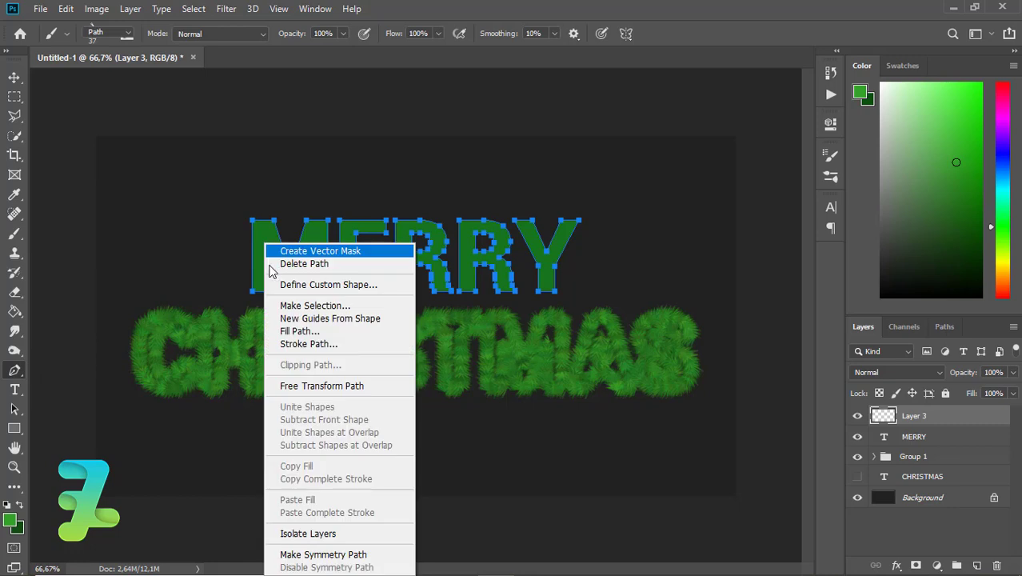
pyautogui.click(291, 344)
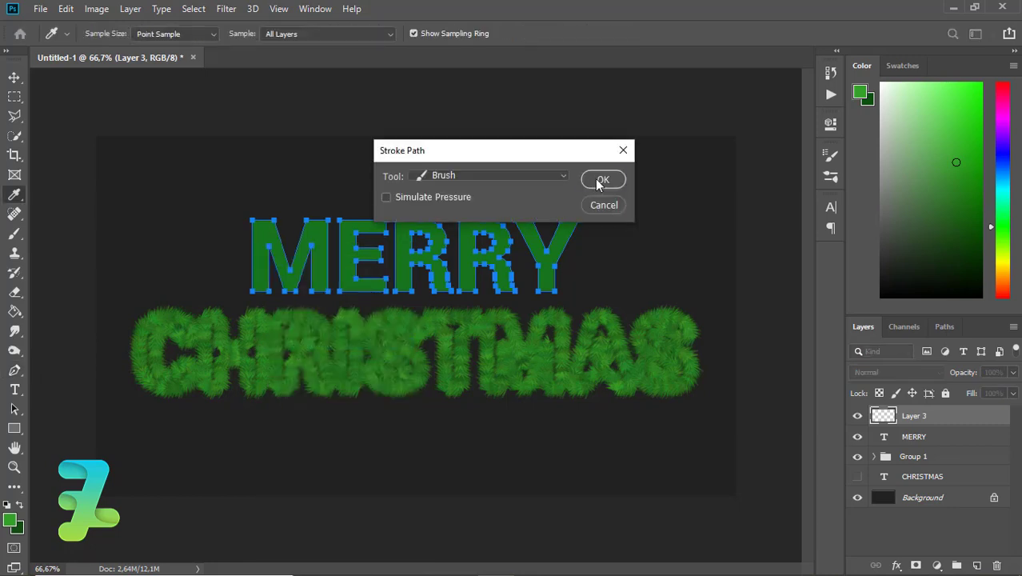
pyautogui.click(595, 179)
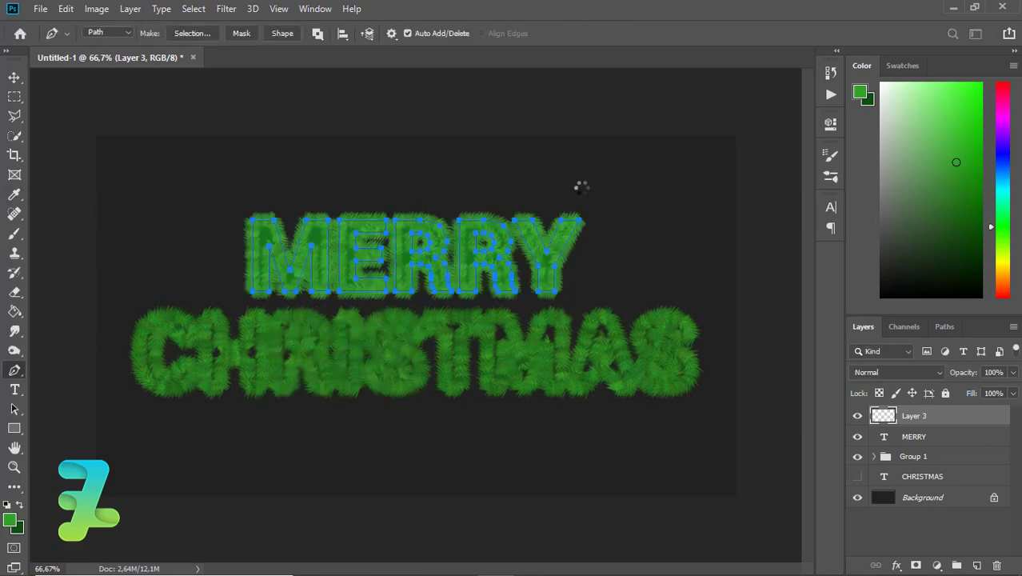
pyautogui.rightClick(581, 191)
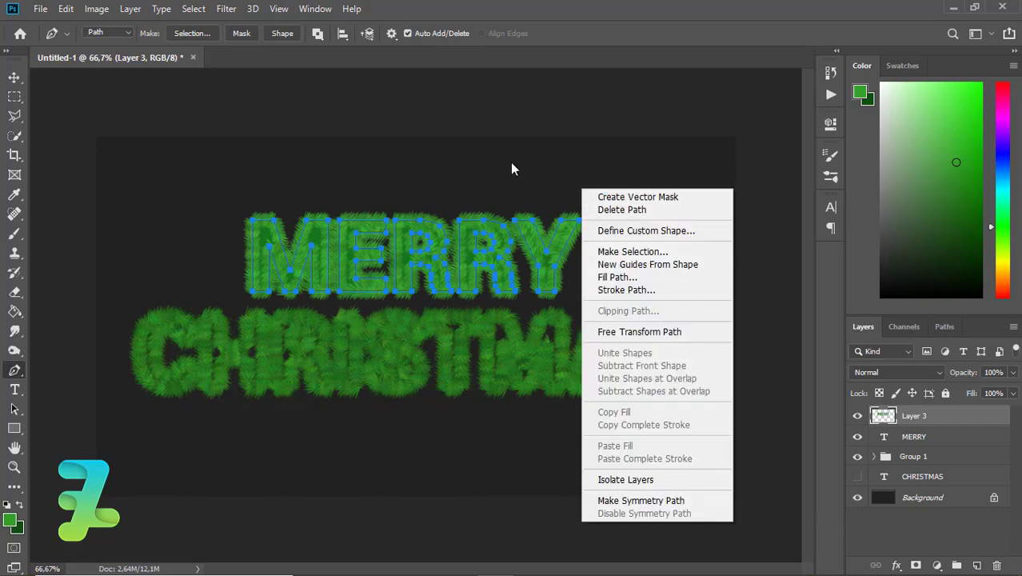
pyautogui.click(511, 165)
pyautogui.hotkey('ctrl', '+')
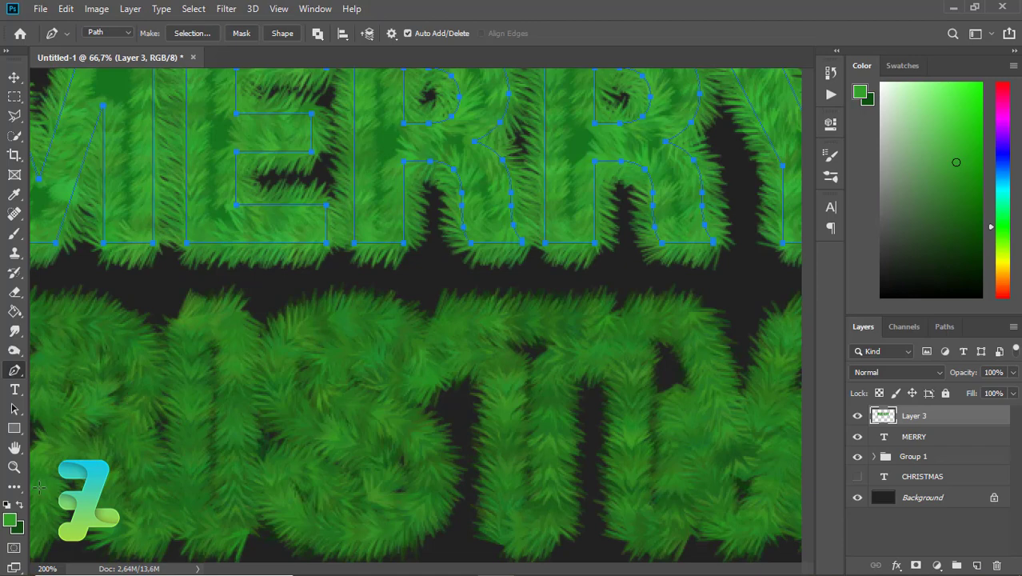
pyautogui.hotkey('ctrl', 'z')
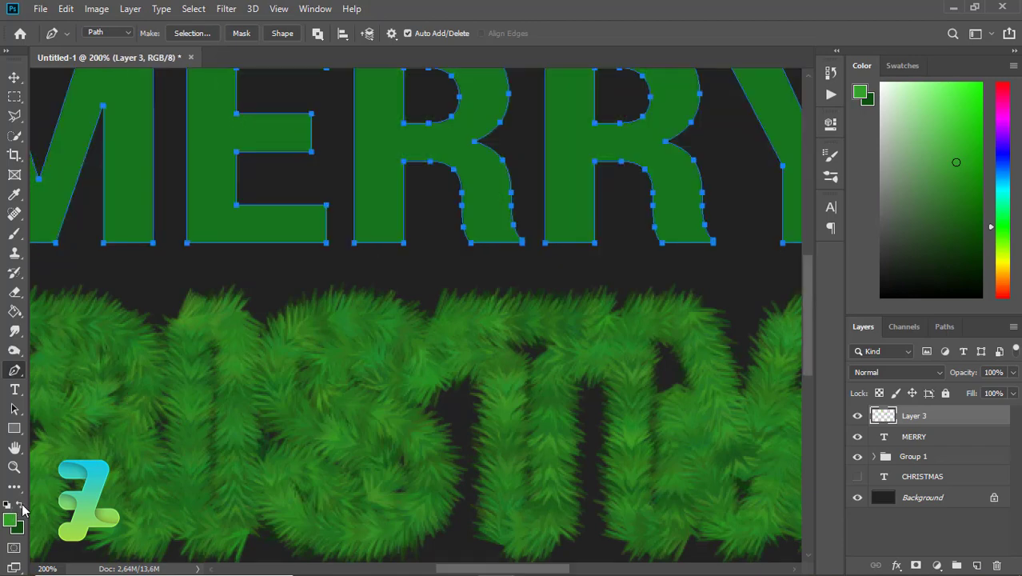
# Try stroking the MERRY work path on Layer 3 with the dark green needle brush, without Simulate Pressure
pyautogui.rightClick(319, 153)
pyautogui.click(356, 253)
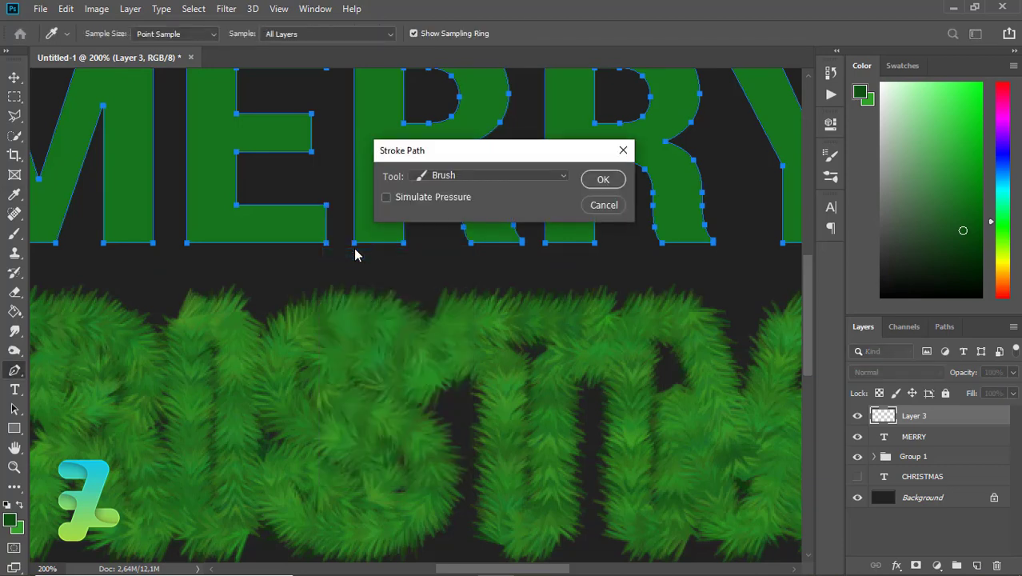
pyautogui.press('Return')
pyautogui.rightClick(359, 252)
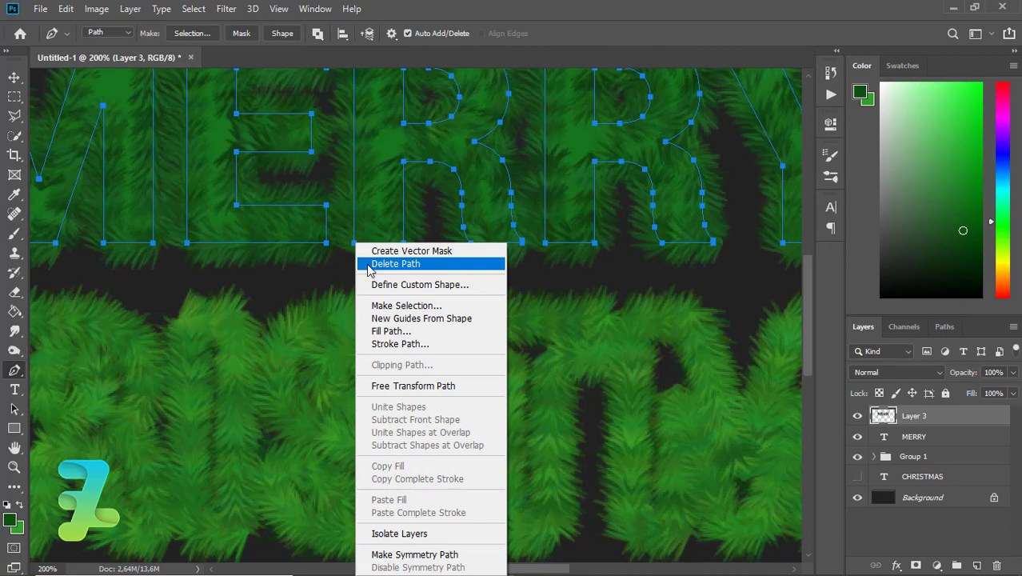
# Undo the dark green stroke, swap back to the lighter green and change the foreground to a slightly darker medium green
pyautogui.click(20, 508)
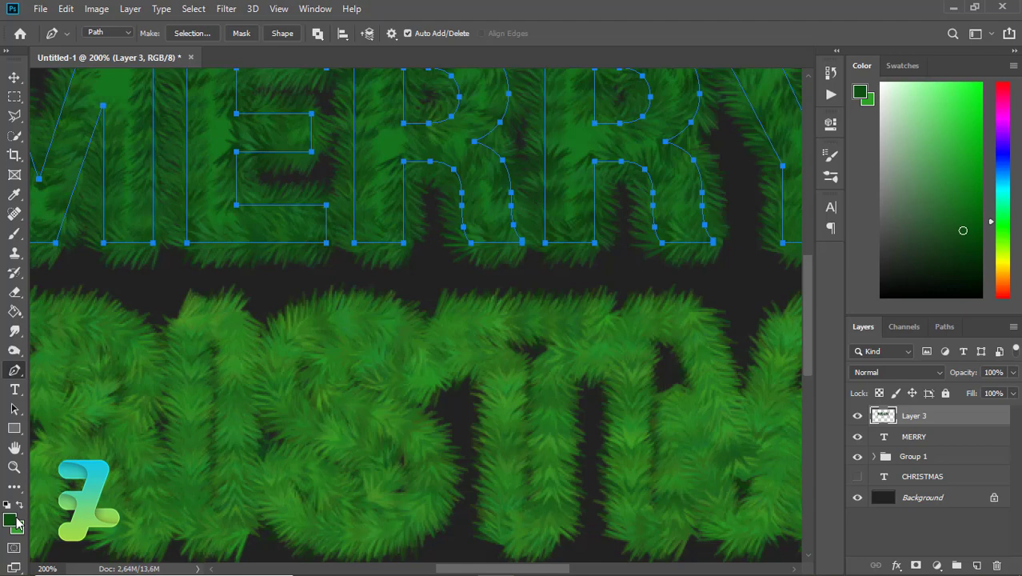
pyautogui.click(20, 506)
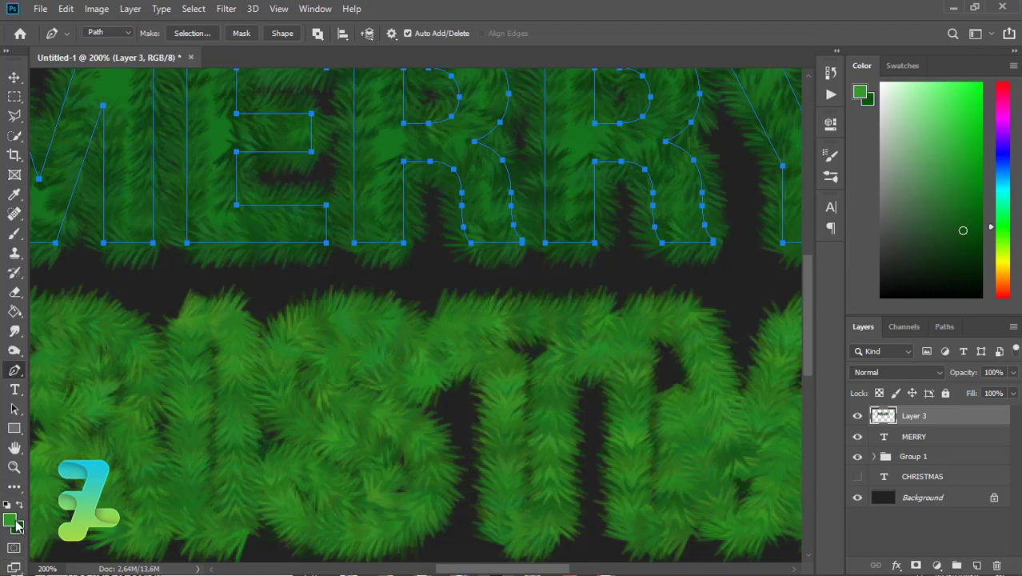
pyautogui.click(10, 522)
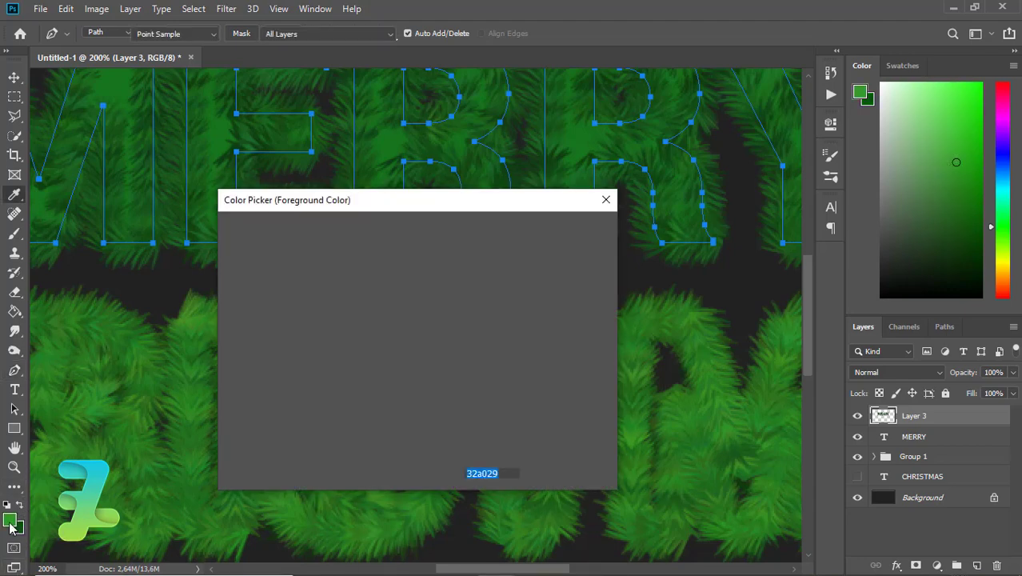
pyautogui.click(185, 331)
pyautogui.click(566, 229)
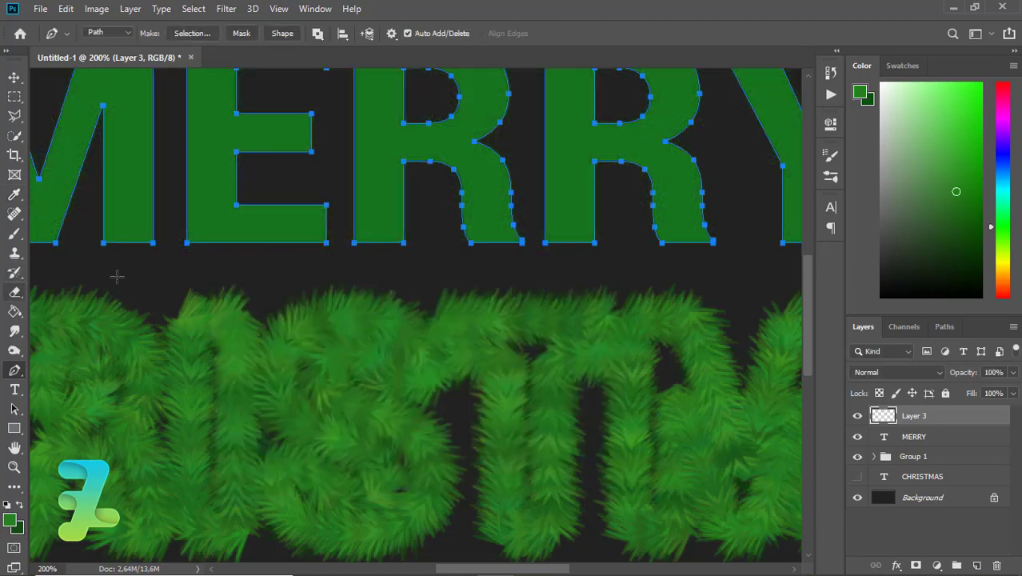
# Stroke the MERRY work path on Layer 3 with the medium green needle brush, Simulate Pressure off, and delete the path
pyautogui.rightClick(227, 176)
pyautogui.click(264, 275)
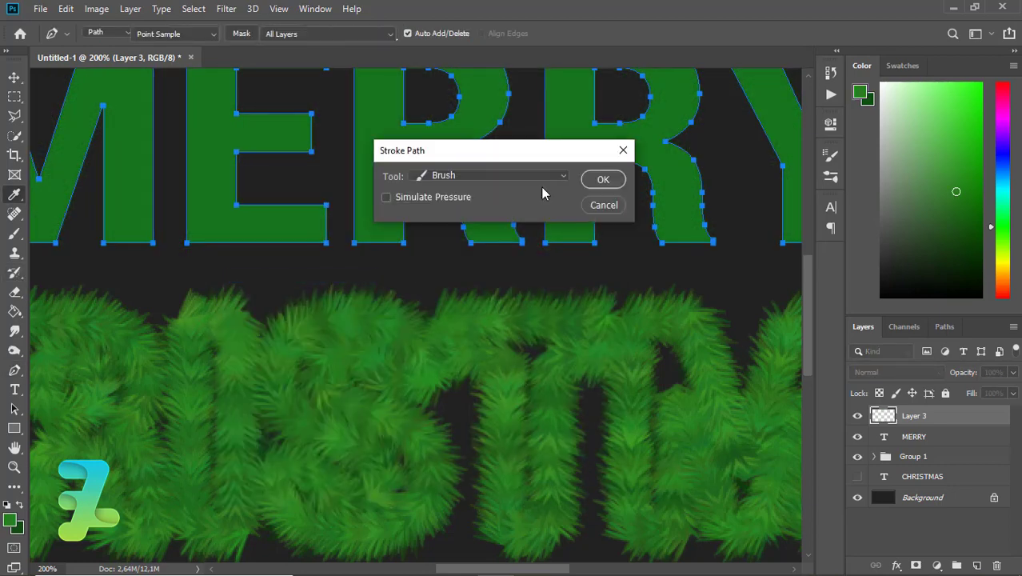
pyautogui.click(603, 179)
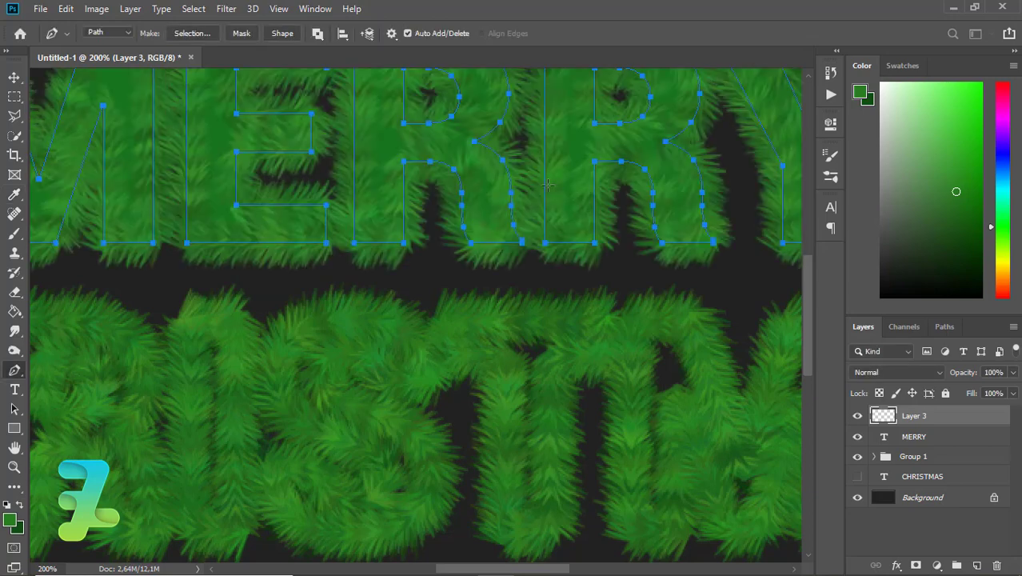
pyautogui.rightClick(535, 181)
pyautogui.click(573, 199)
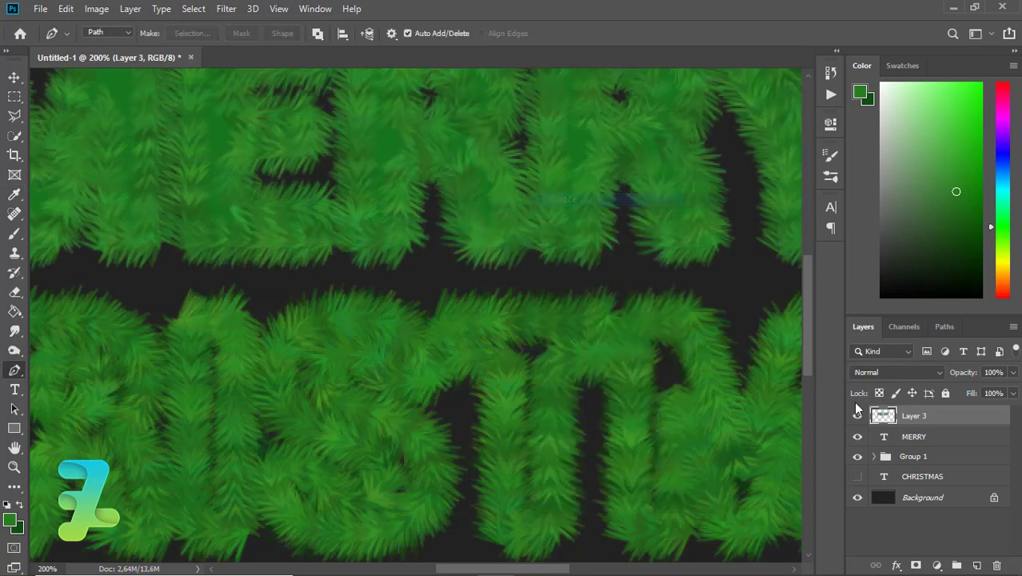
# Add a new layer between the MERRY text layer and Layer 3, and create a work path from the MERRY text
pyautogui.click(887, 439)
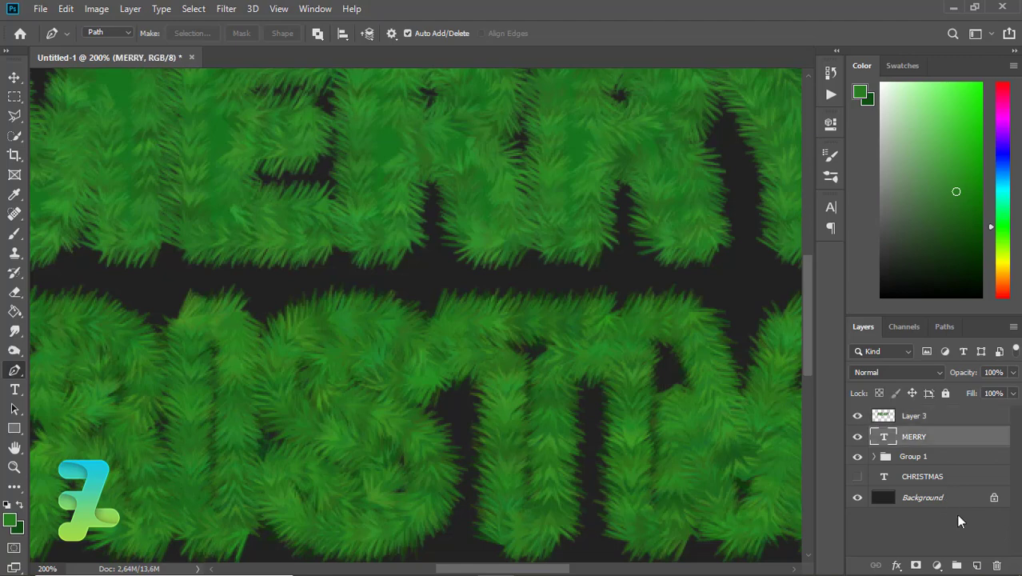
pyautogui.click(977, 562)
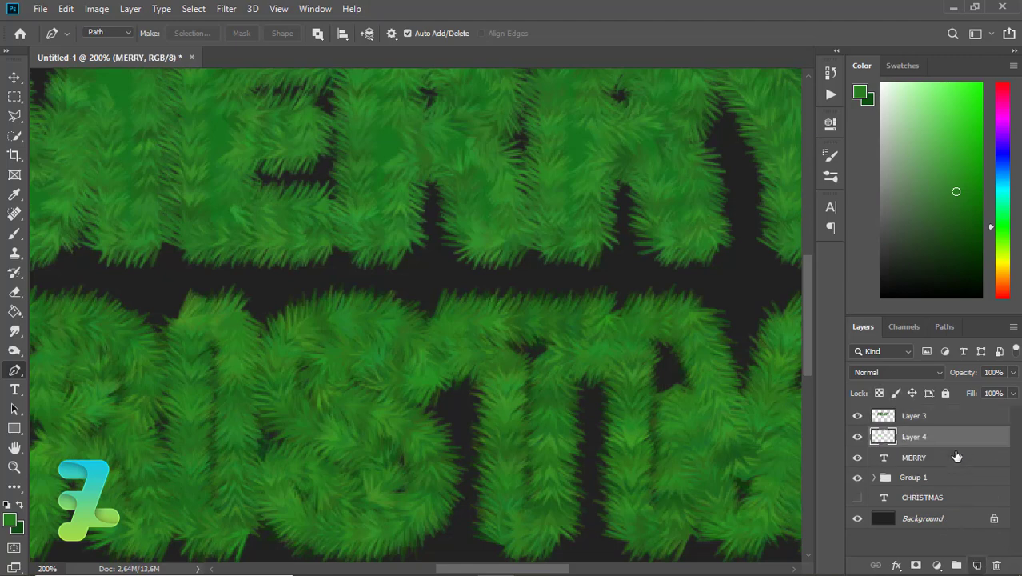
pyautogui.click(956, 455)
pyautogui.rightClick(956, 456)
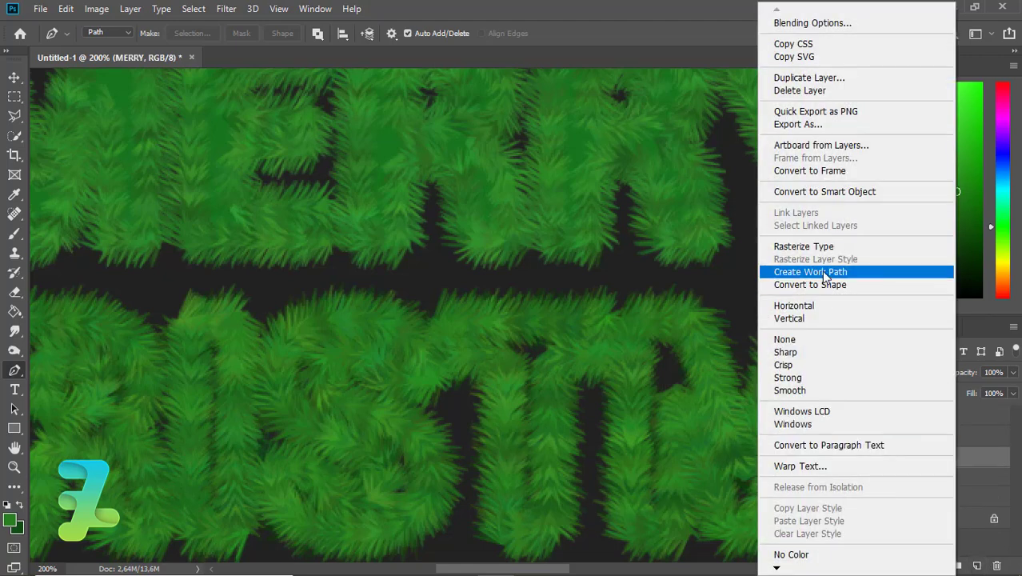
pyautogui.click(823, 276)
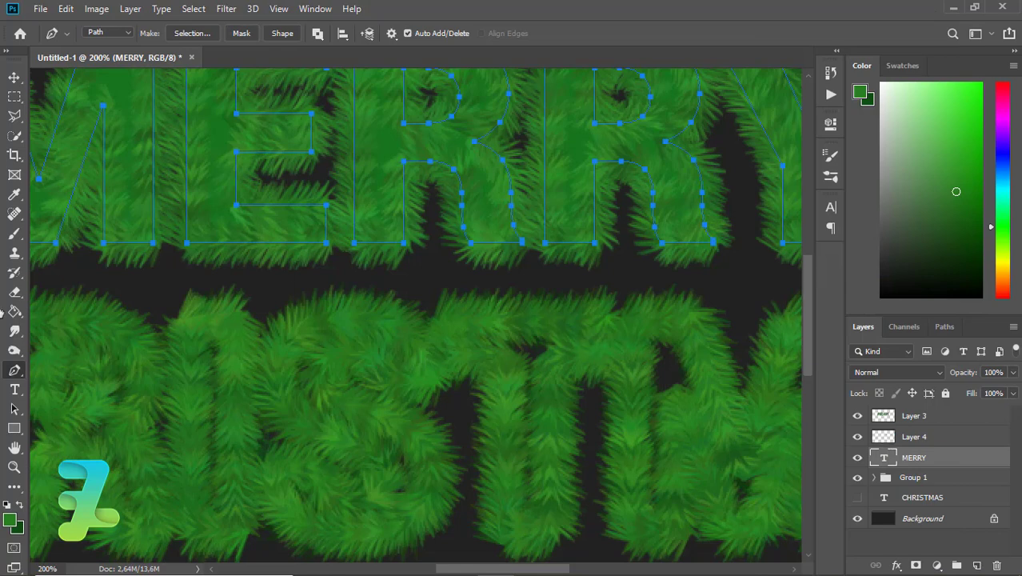
# Swap the foreground to dark green and set the fir-needle brush size to 47 px for painting on Layer 4
pyautogui.click(20, 505)
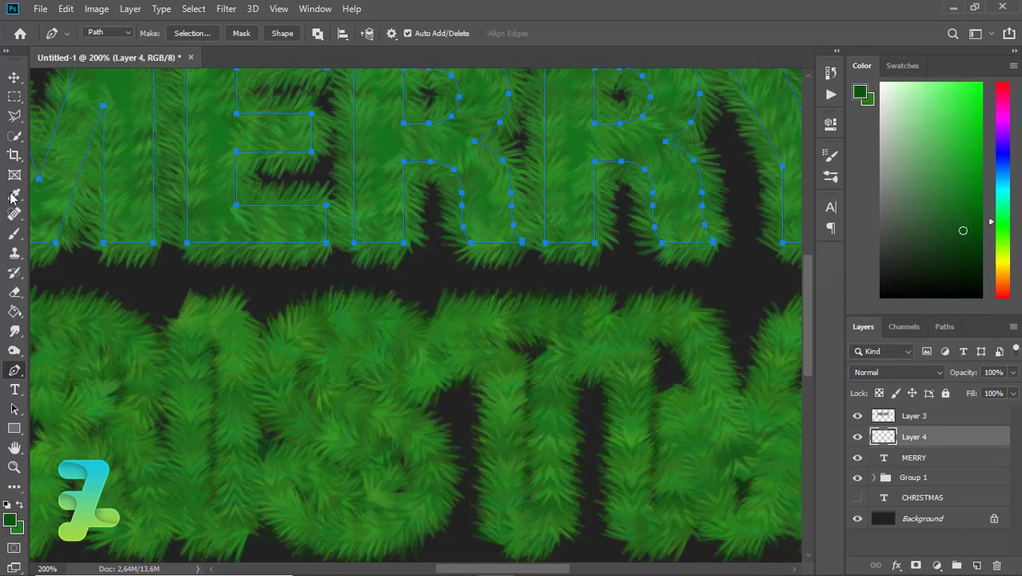
pyautogui.click(15, 233)
pyautogui.click(108, 35)
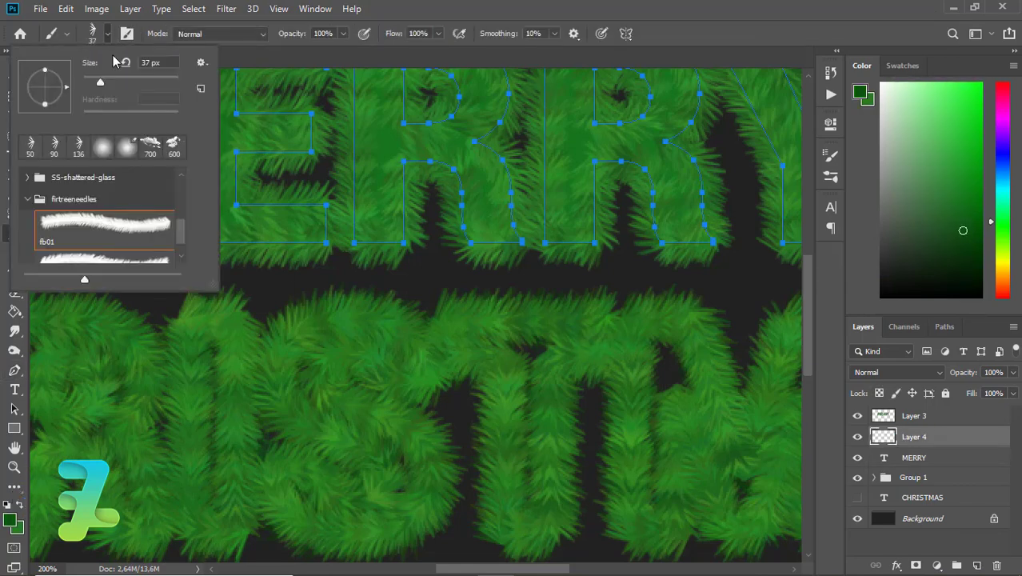
pyautogui.moveTo(101, 79); pyautogui.dragTo(104, 78)
pyautogui.click(108, 35)
pyautogui.rightClick(224, 233)
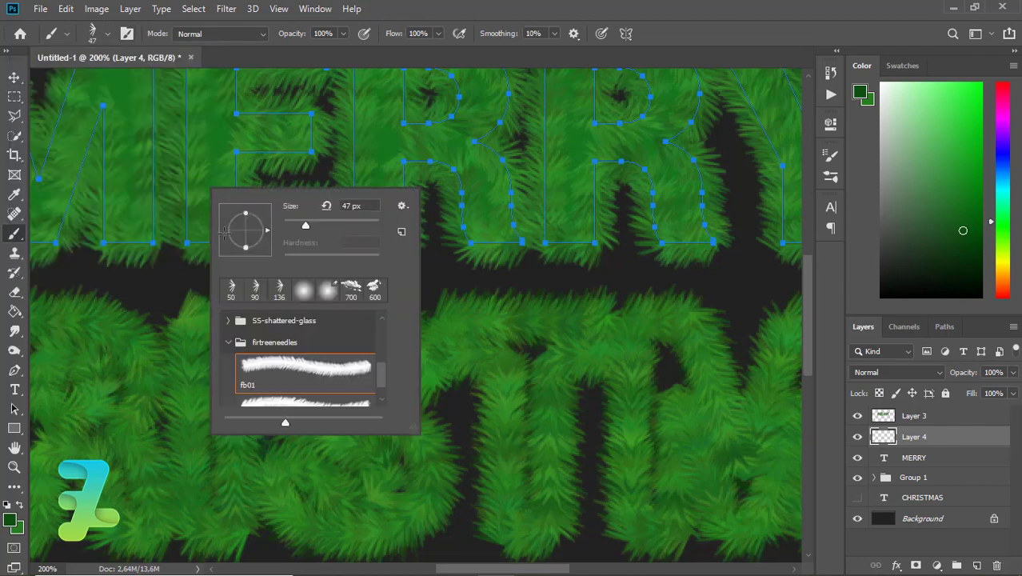
# Stroke the MERRY work path on Layer 4 with the dark green needle brush and delete the path
pyautogui.click(21, 370)
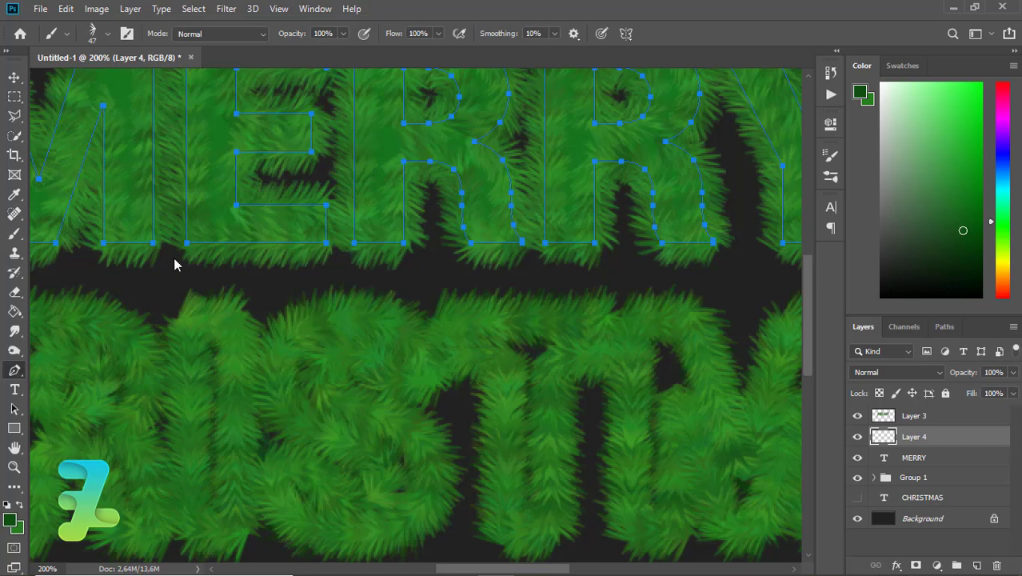
pyautogui.rightClick(236, 238)
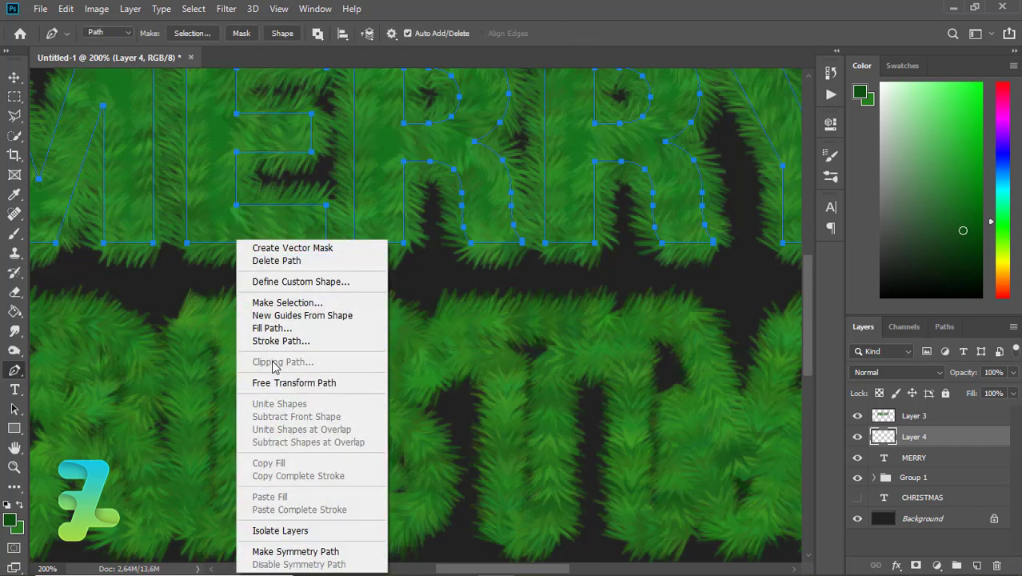
pyautogui.click(272, 343)
pyautogui.press('Return')
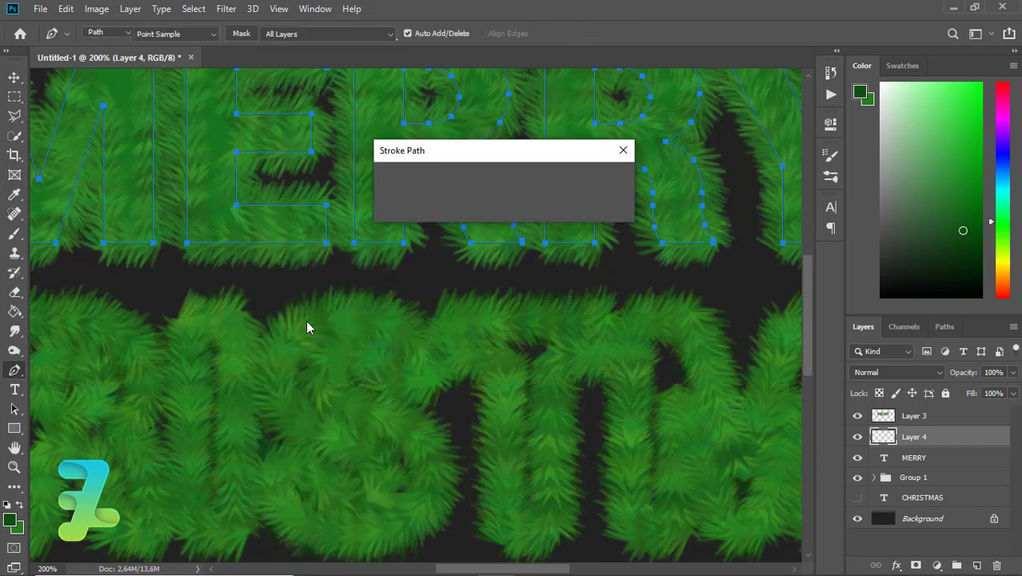
pyautogui.rightClick(337, 184)
pyautogui.click(416, 204)
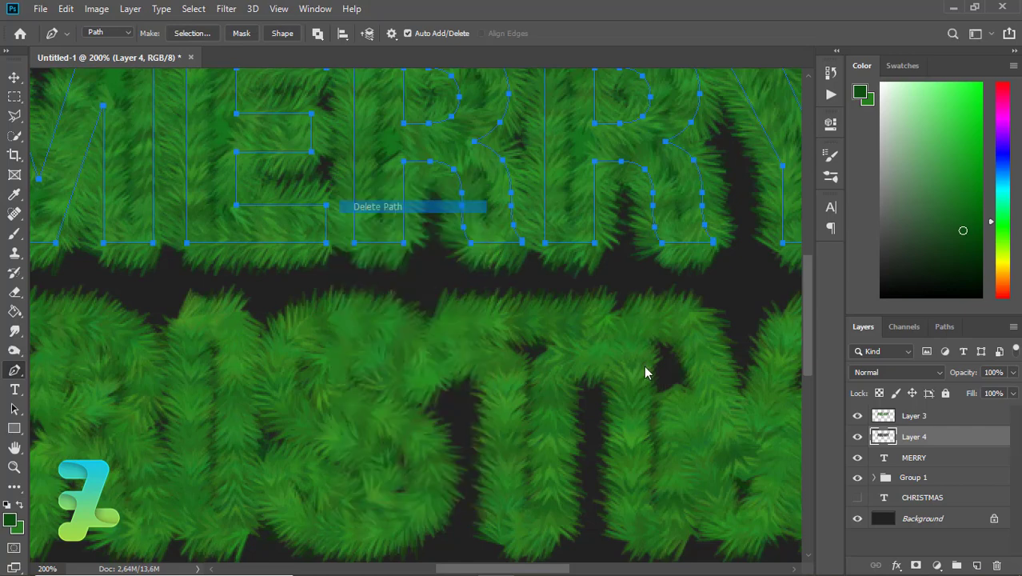
# Delete the MERRY text layer and group Layer 3 with Layer 4
pyautogui.click(889, 459)
pyautogui.press('Delete')
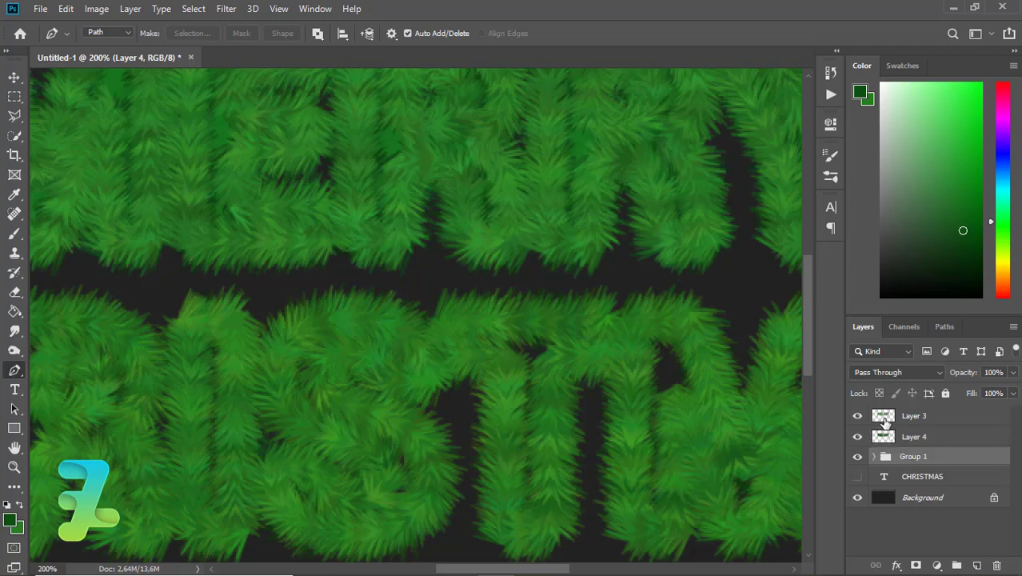
pyautogui.click(887, 419)
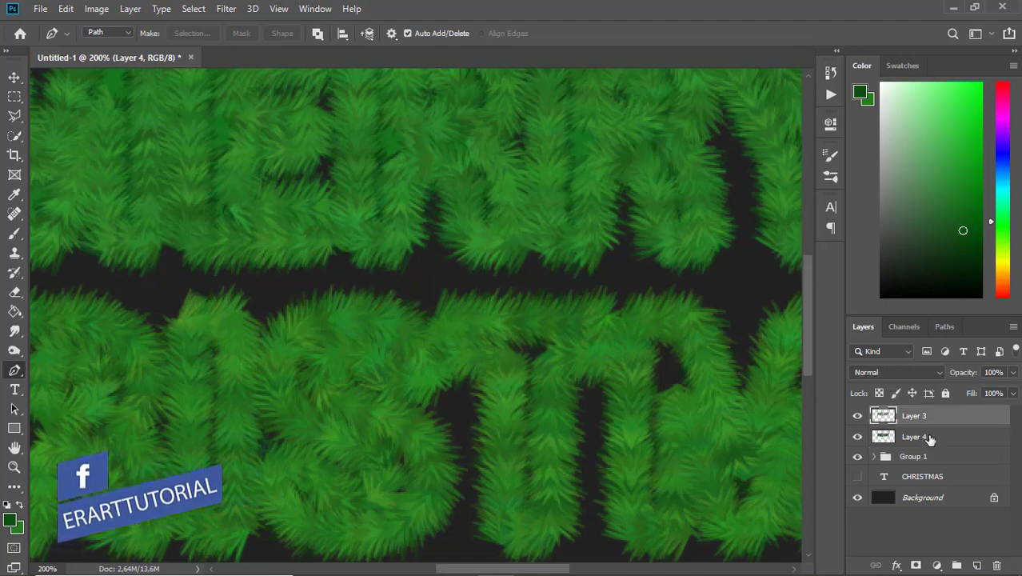
pyautogui.keyDown('shift'); pyautogui.click(929, 438); pyautogui.keyUp('shift')
pyautogui.hotkey('ctrl', 'g')
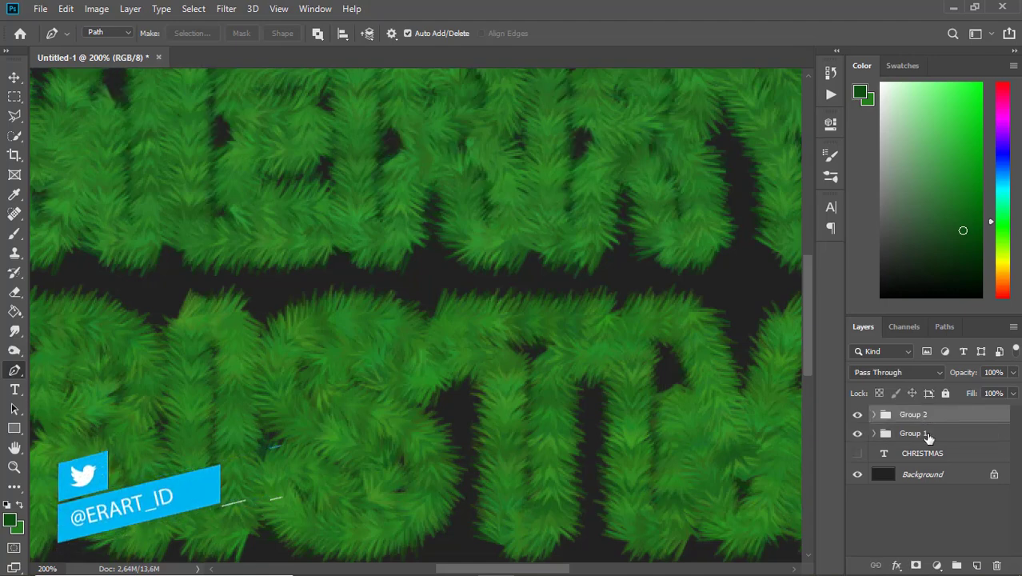
# Apply a black Multiply drop shadow to Group 1 with 47% opacity, 90° angle, 11 px distance and 10 px size
pyautogui.hotkey('ctrl', '-')
pyautogui.hotkey('ctrl', '-')
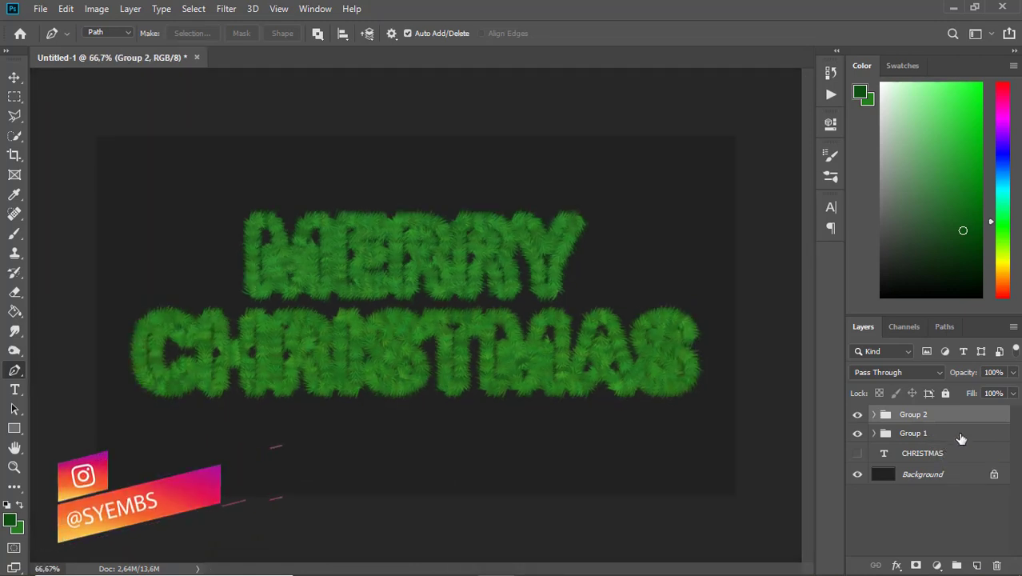
pyautogui.click(961, 439)
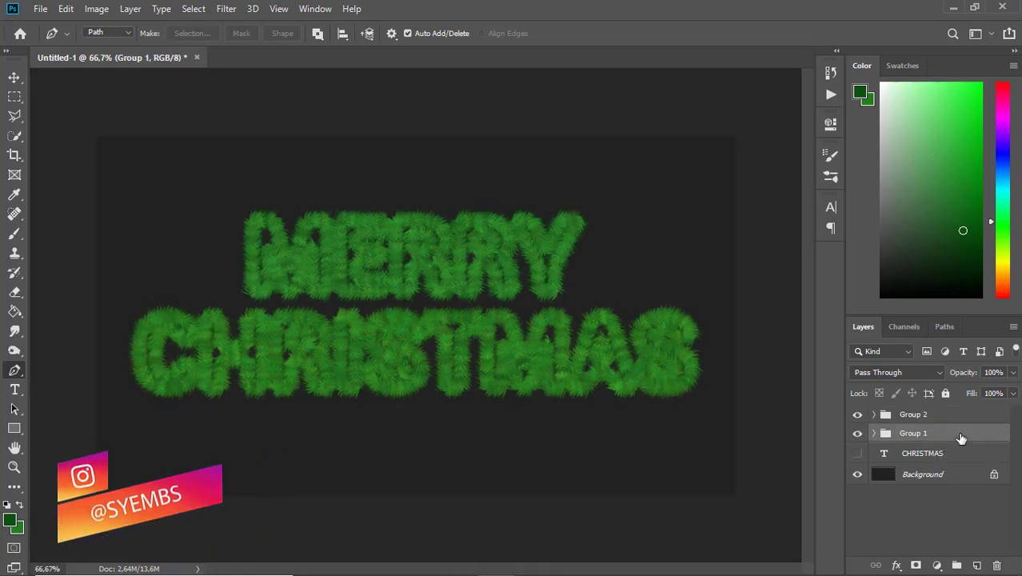
pyautogui.doubleClick(960, 436)
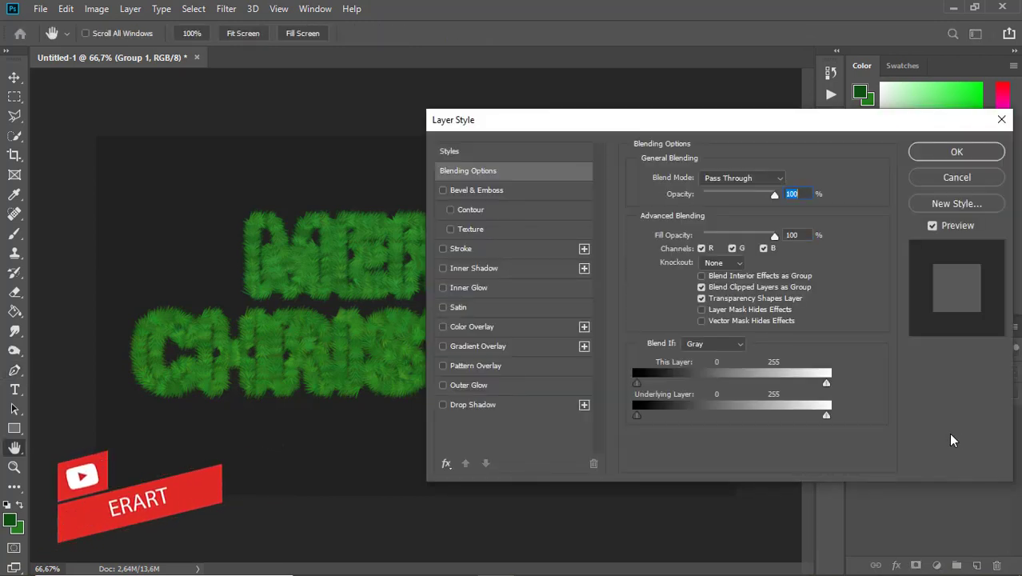
pyautogui.click(445, 328)
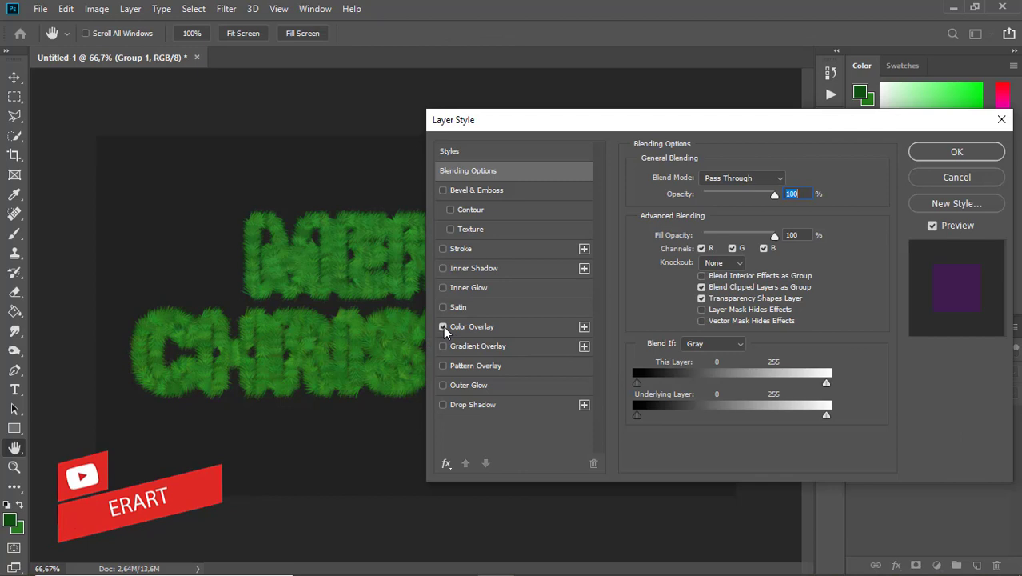
pyautogui.click(444, 327)
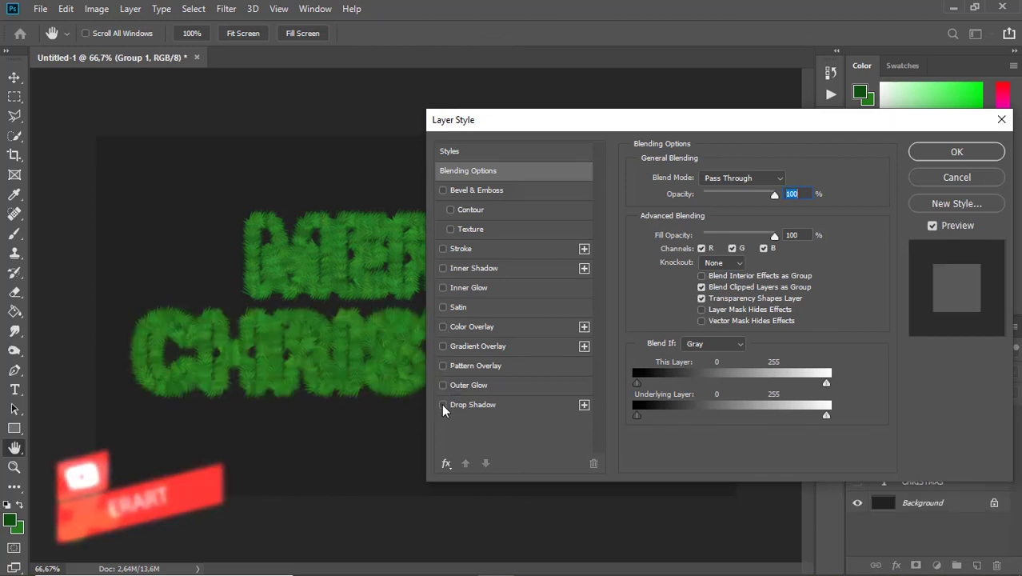
pyautogui.click(443, 405)
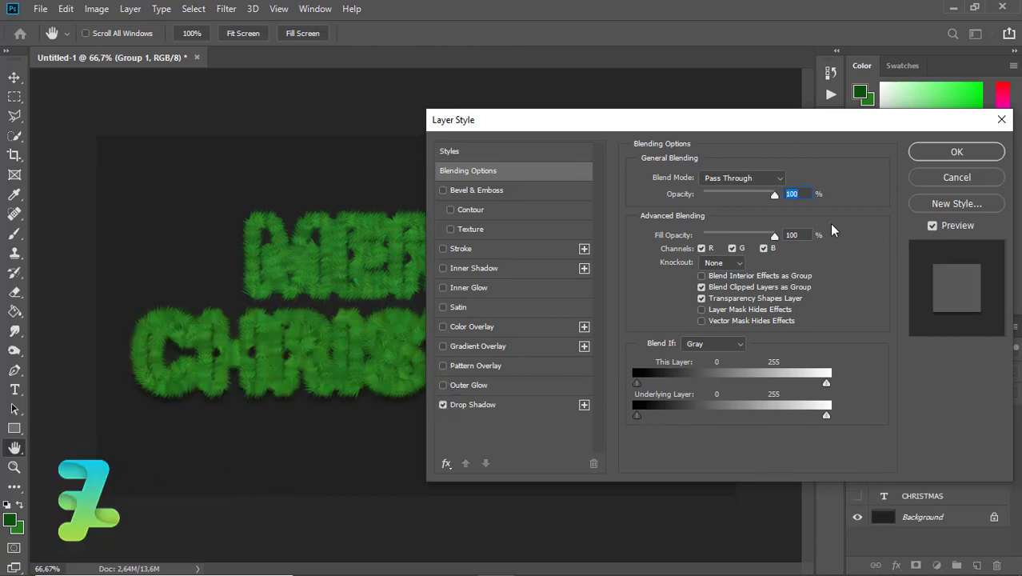
pyautogui.click(474, 405)
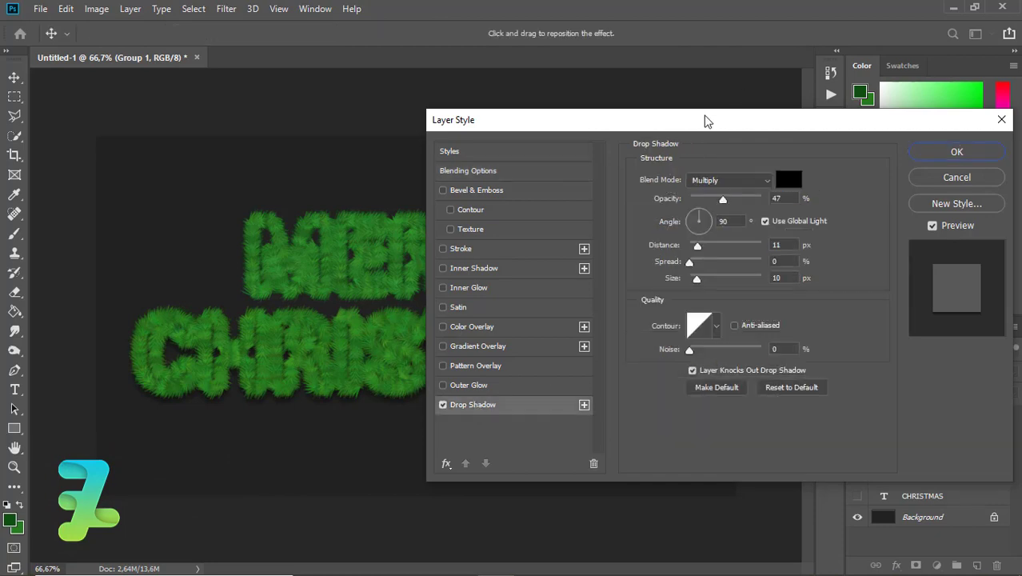
pyautogui.moveTo(704, 118); pyautogui.dragTo(601, 121)
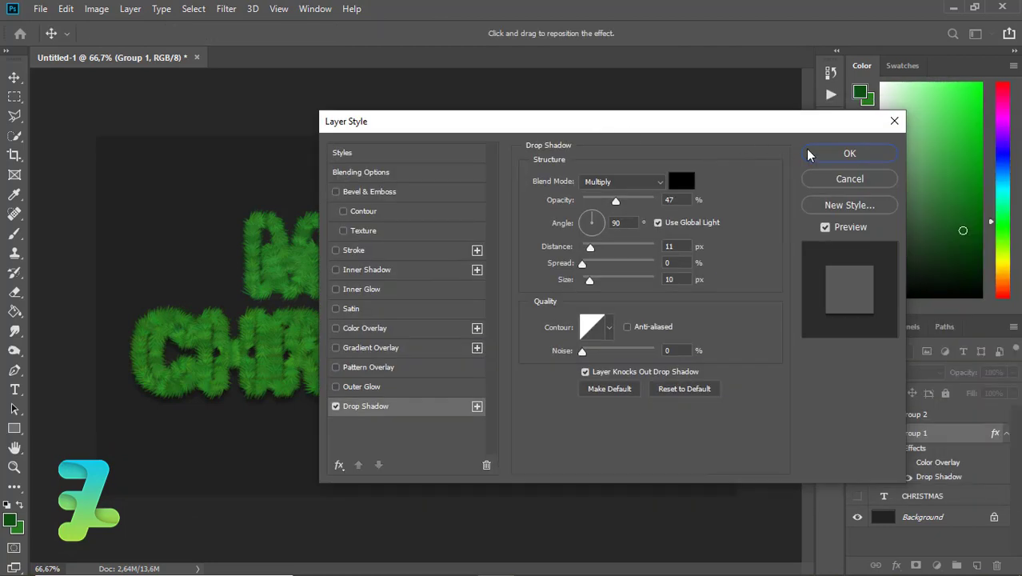
pyautogui.click(849, 152)
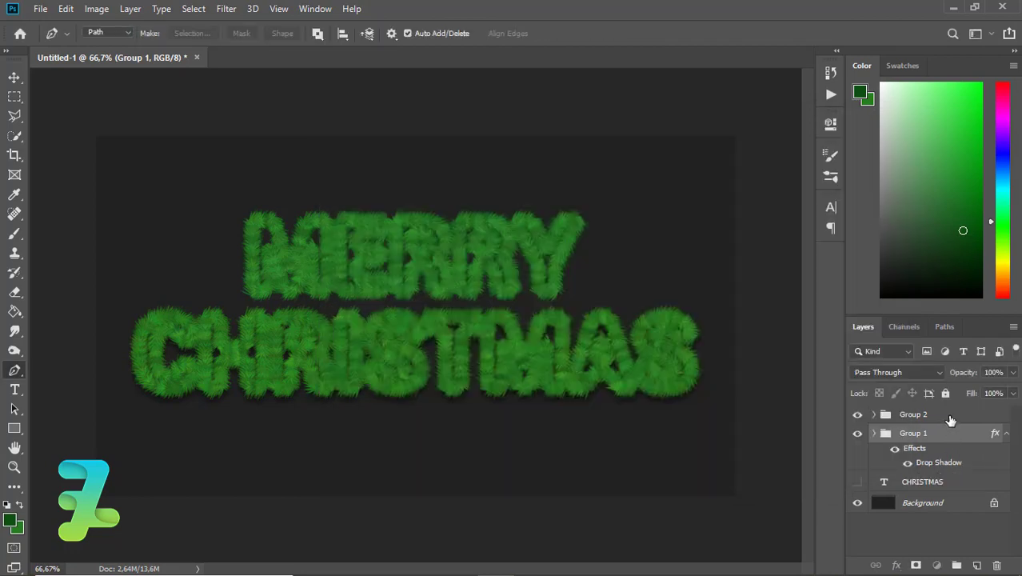
# Copy the drop shadow layer style from Group 1 and paste it onto Group 2
pyautogui.click(950, 421)
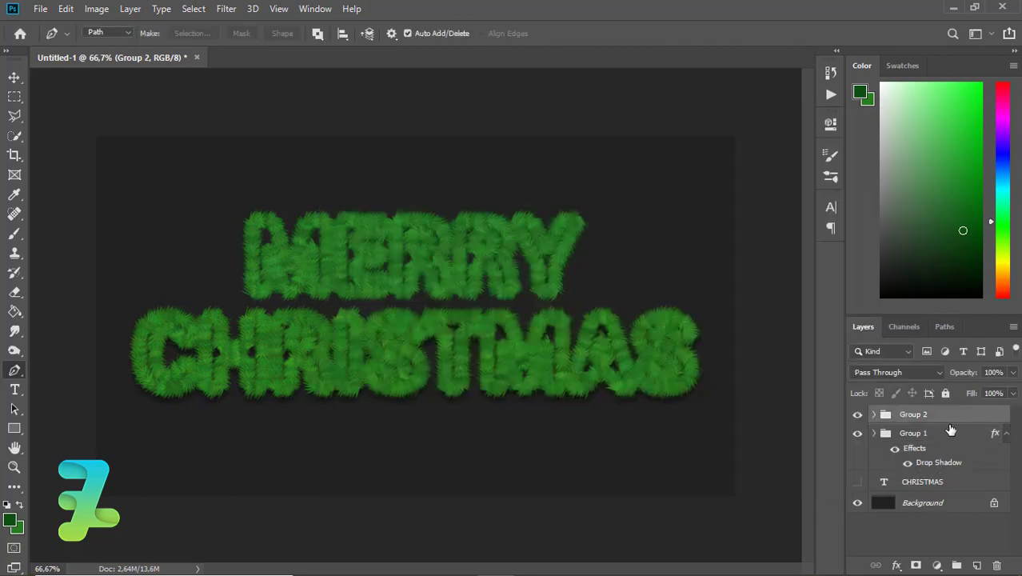
pyautogui.rightClick(950, 434)
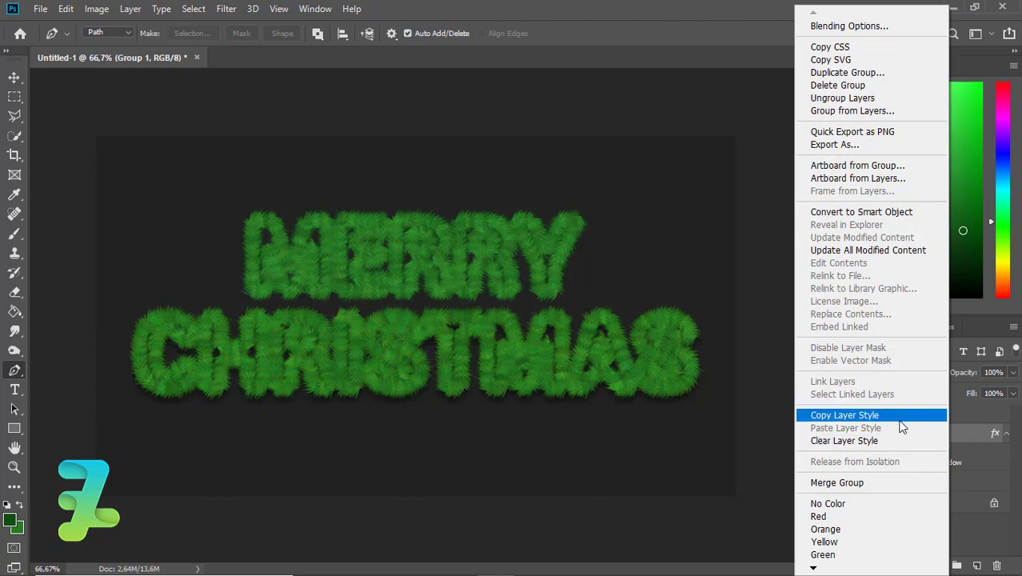
pyautogui.click(900, 415)
pyautogui.rightClick(962, 416)
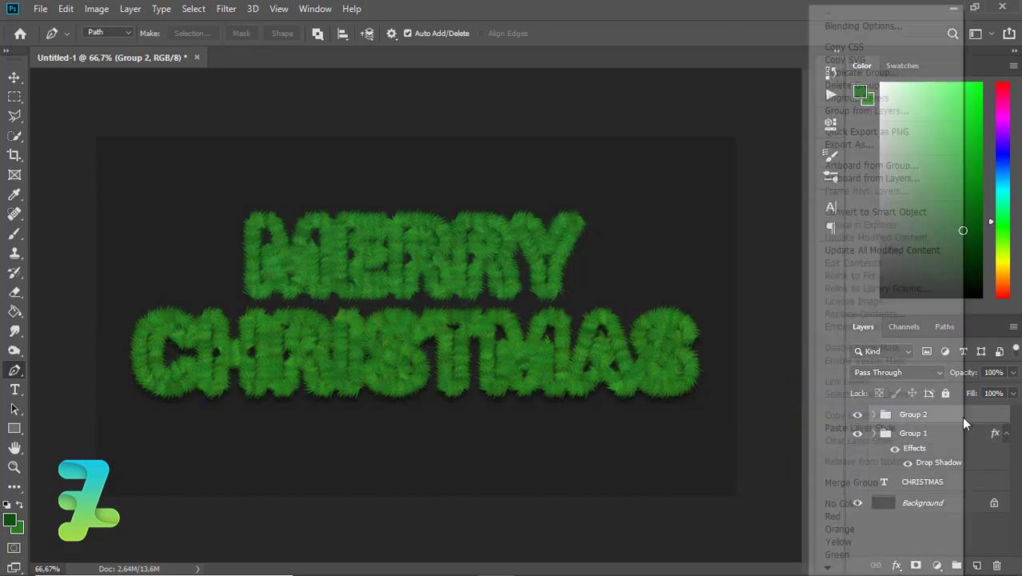
pyautogui.click(872, 423)
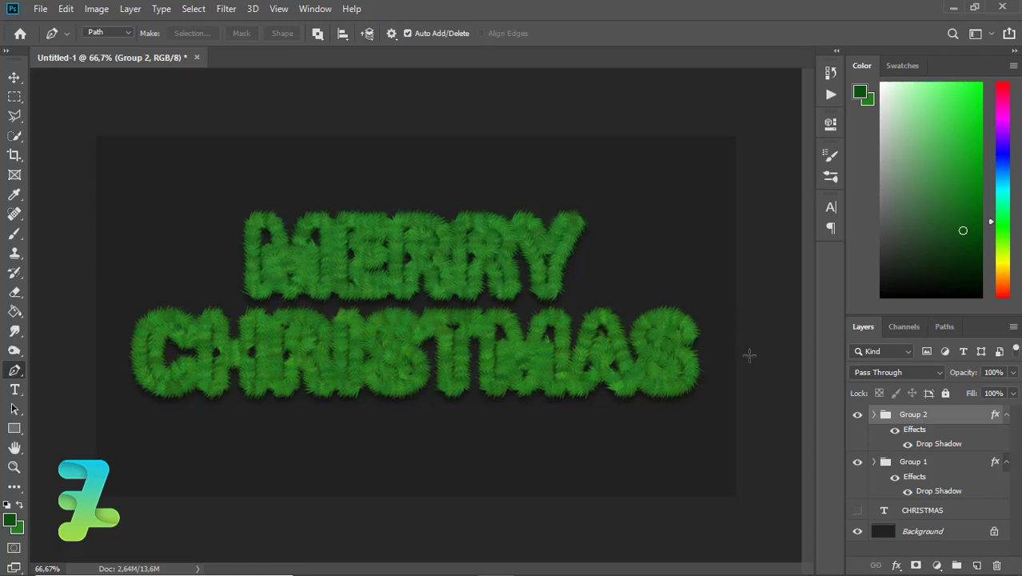
# Add a new layer above Group 2 and set the foreground color to bright magenta, ff01ae
pyautogui.click(978, 565)
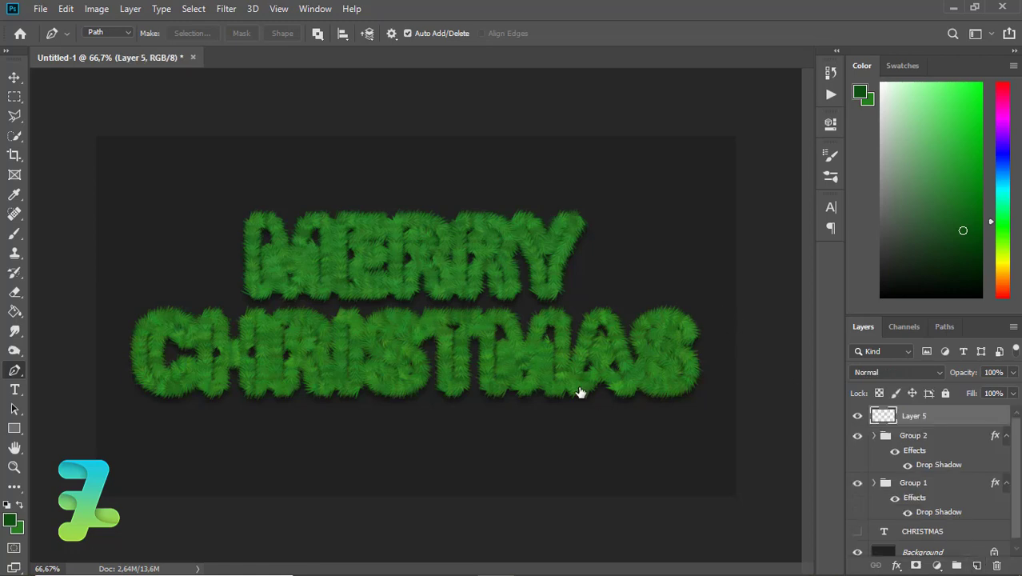
pyautogui.click(10, 521)
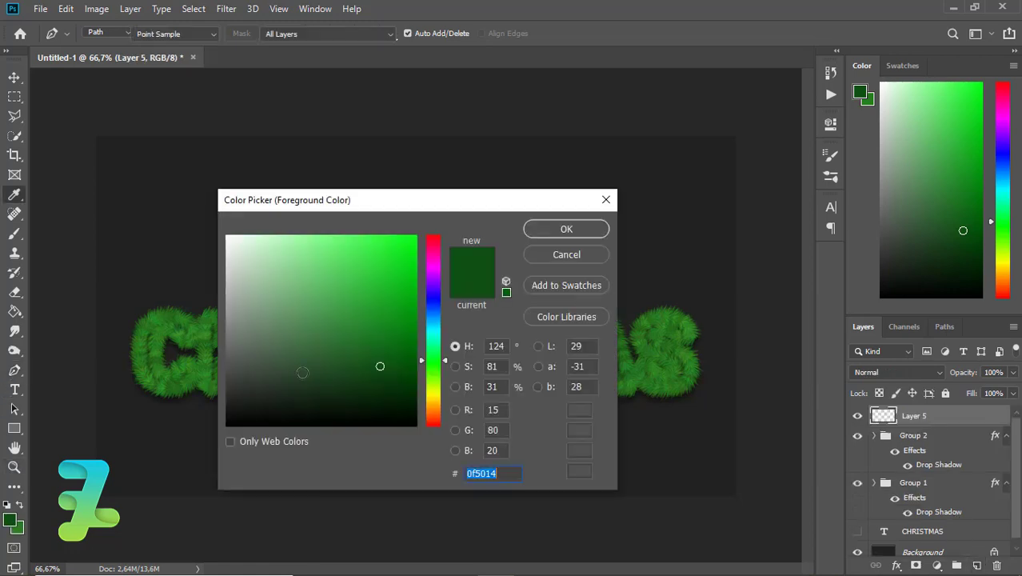
pyautogui.click(433, 299)
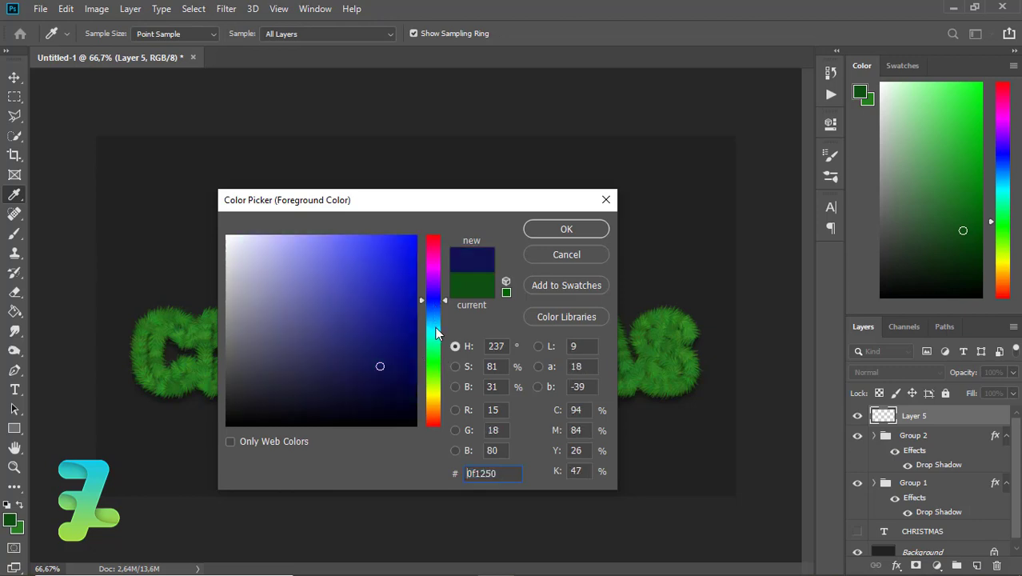
pyautogui.click(435, 327)
pyautogui.click(436, 253)
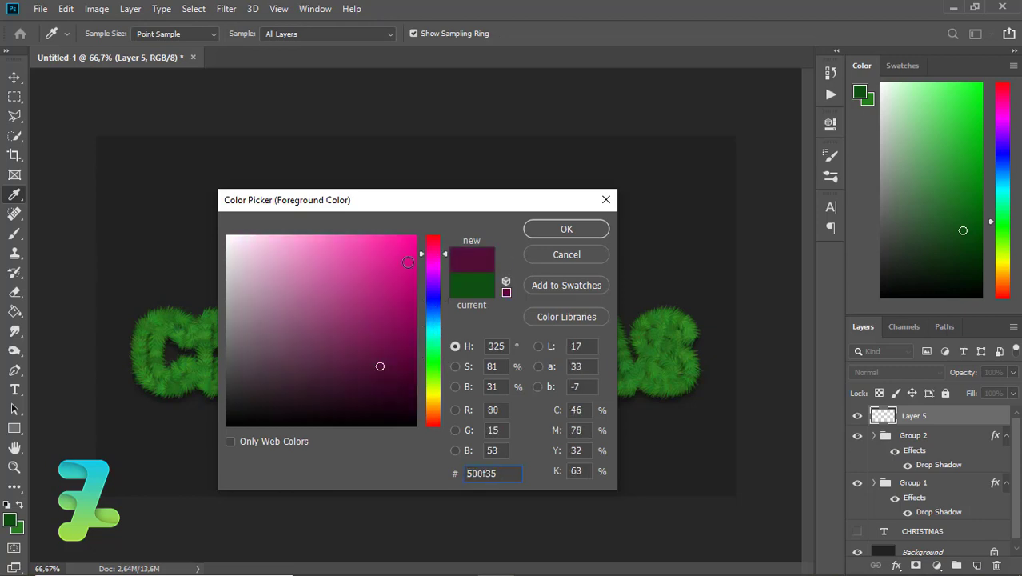
pyautogui.click(430, 256)
pyautogui.click(406, 237)
pyautogui.moveTo(406, 238); pyautogui.dragTo(416, 226)
pyautogui.click(563, 231)
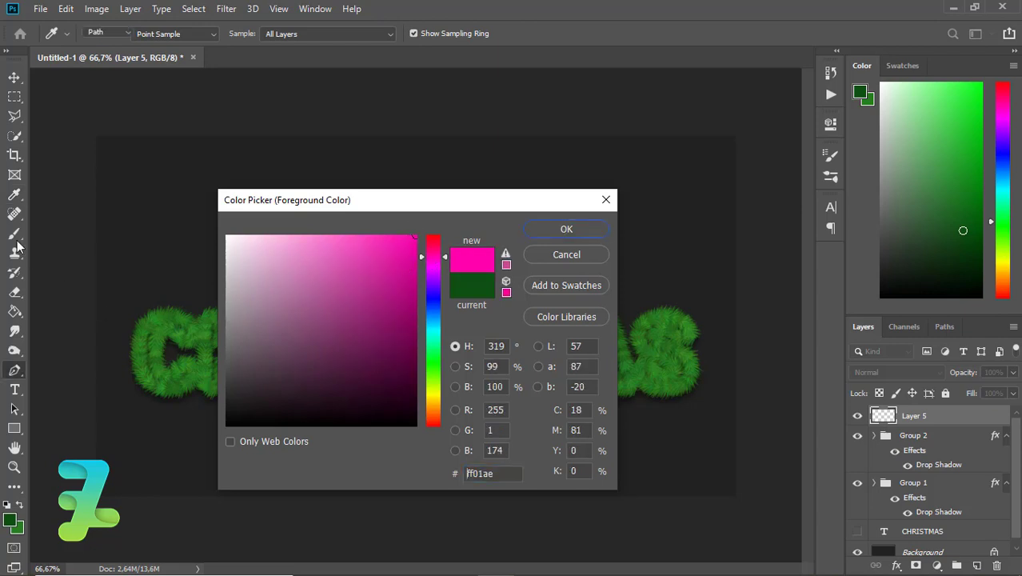
# Switch to the Brush tool with a round brush and set its hardness to 100%
pyautogui.click(15, 237)
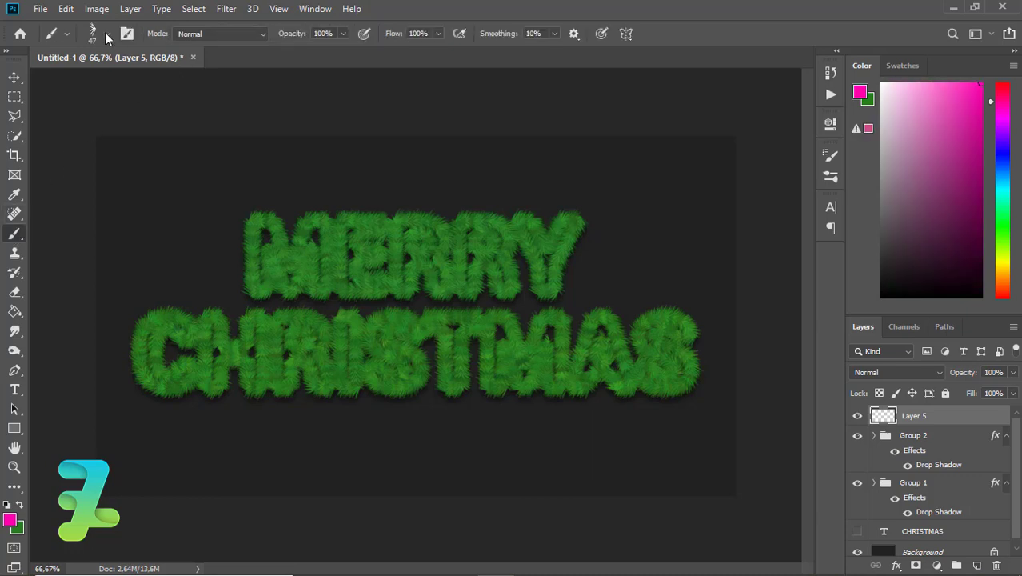
pyautogui.click(107, 34)
pyautogui.click(103, 146)
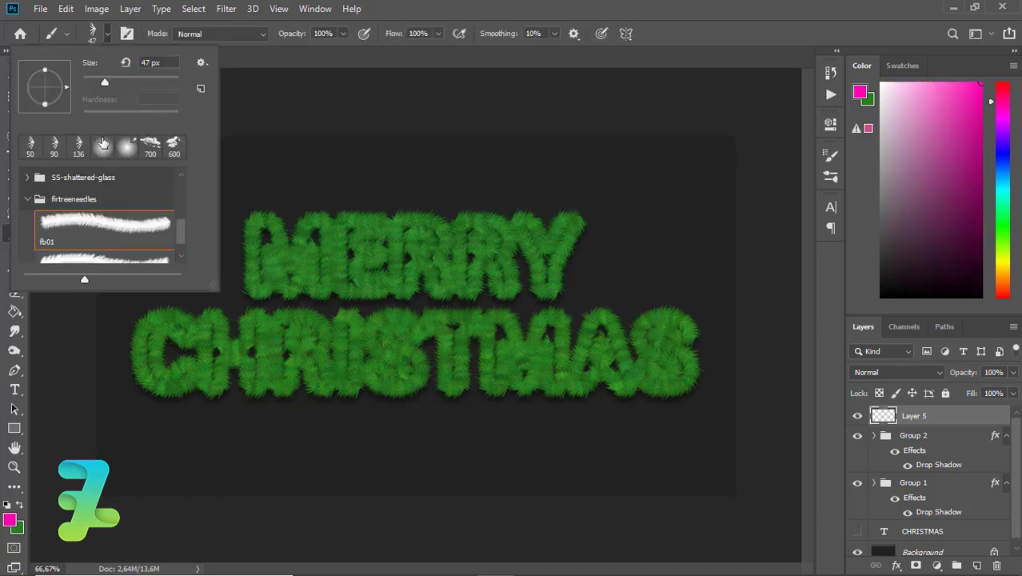
pyautogui.moveTo(127, 118); pyautogui.dragTo(206, 123)
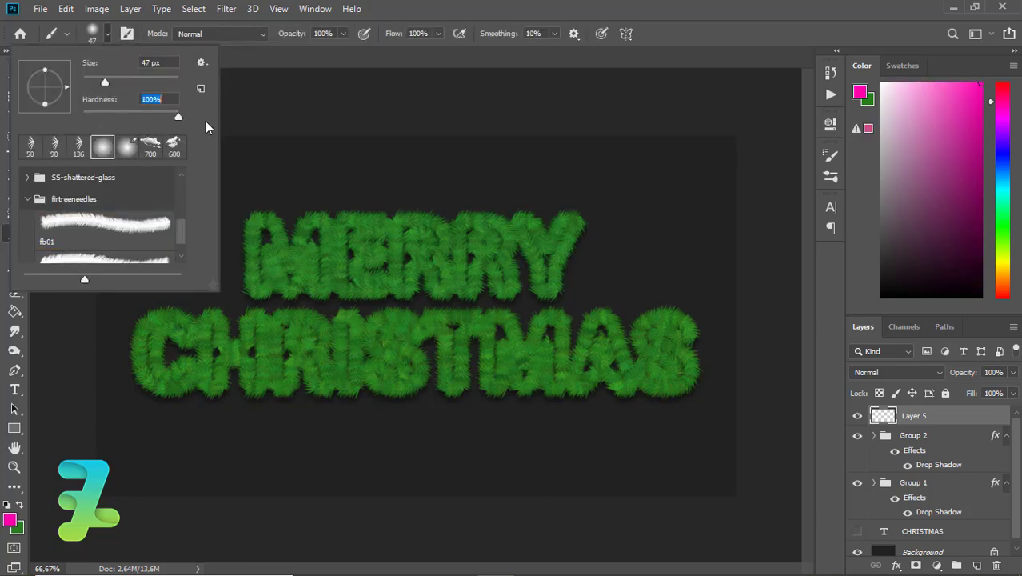
pyautogui.click(108, 33)
pyautogui.click(204, 329)
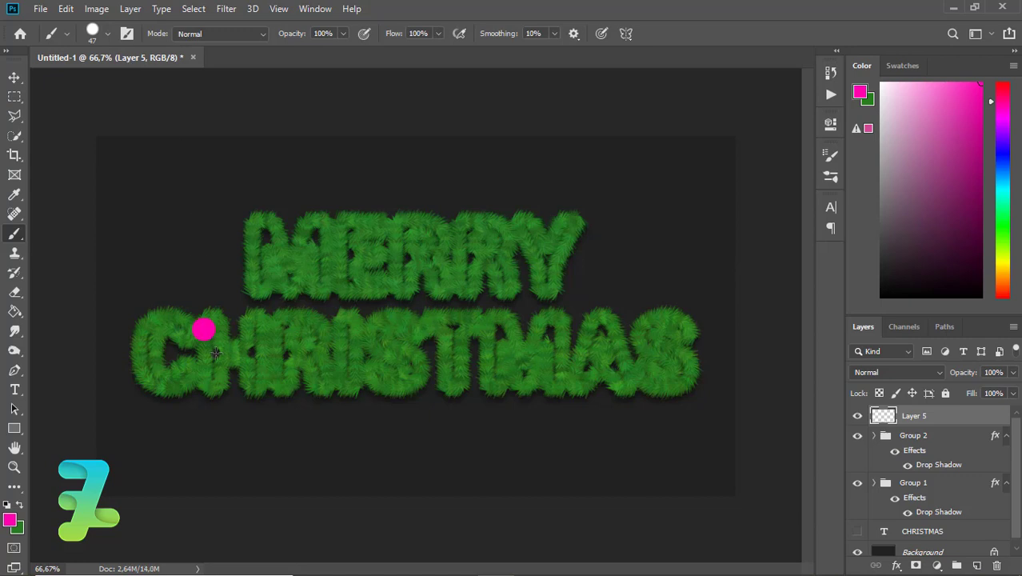
pyautogui.hotkey('ctrl', 'z')
pyautogui.click(192, 335)
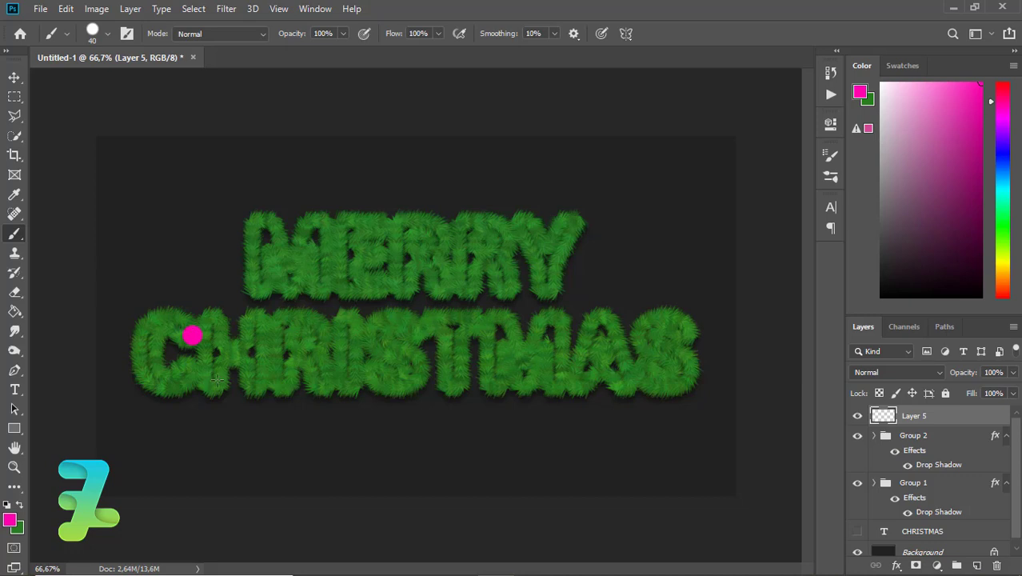
pyautogui.hotkey('ctrl', 'z')
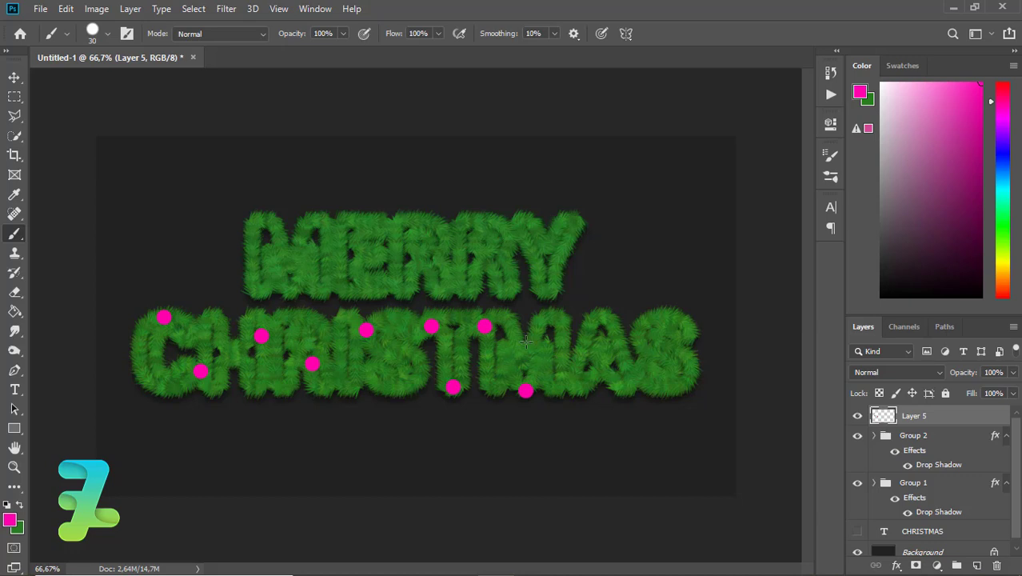
# Dab magenta dots with the 30 px brush across the letters M, A and S of CHRISTMAS on Layer 5
pyautogui.click(552, 323)
pyautogui.click(604, 359)
pyautogui.click(642, 371)
pyautogui.click(674, 324)
# Dab magenta 30 px dots scattered over the letters of MERRY, from the Y back to the M
pyautogui.click(564, 251)
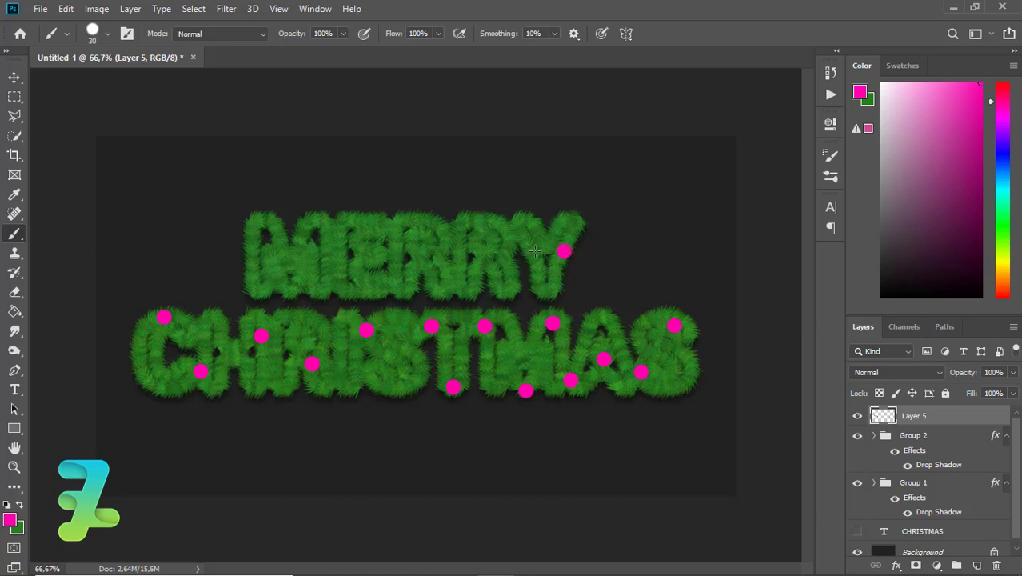
pyautogui.click(503, 253)
pyautogui.click(453, 290)
pyautogui.click(424, 253)
pyautogui.click(385, 229)
pyautogui.click(333, 229)
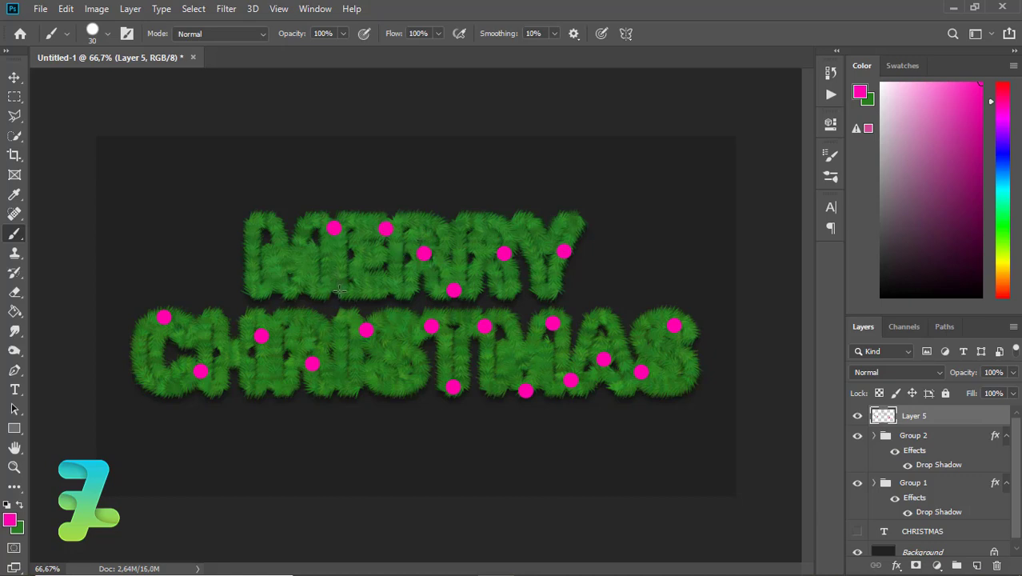
pyautogui.click(324, 289)
pyautogui.click(255, 222)
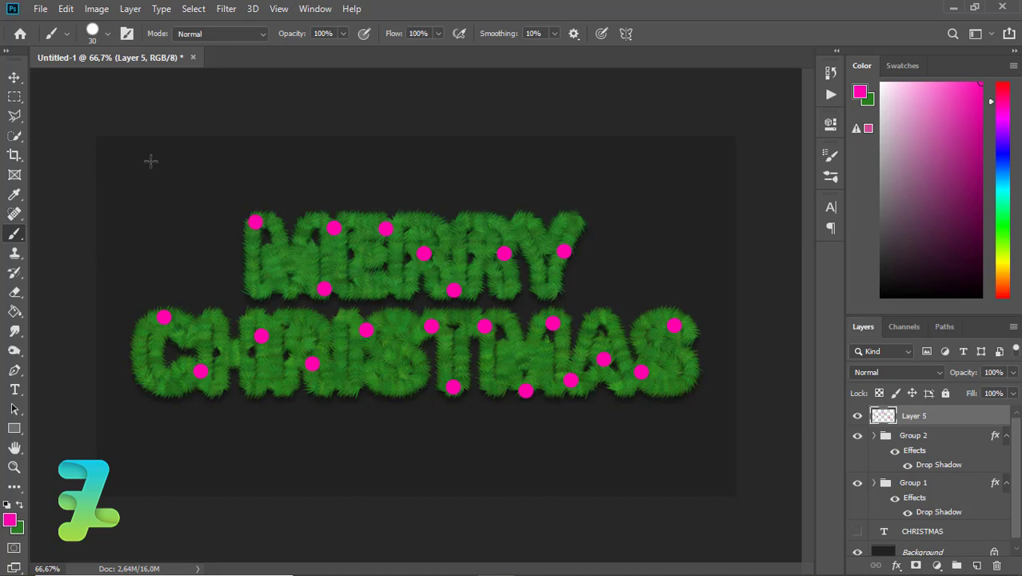
# Add a black Multiply drop shadow to Layer 5 with 53% opacity, 13 px distance and 7 px size
pyautogui.click(14, 77)
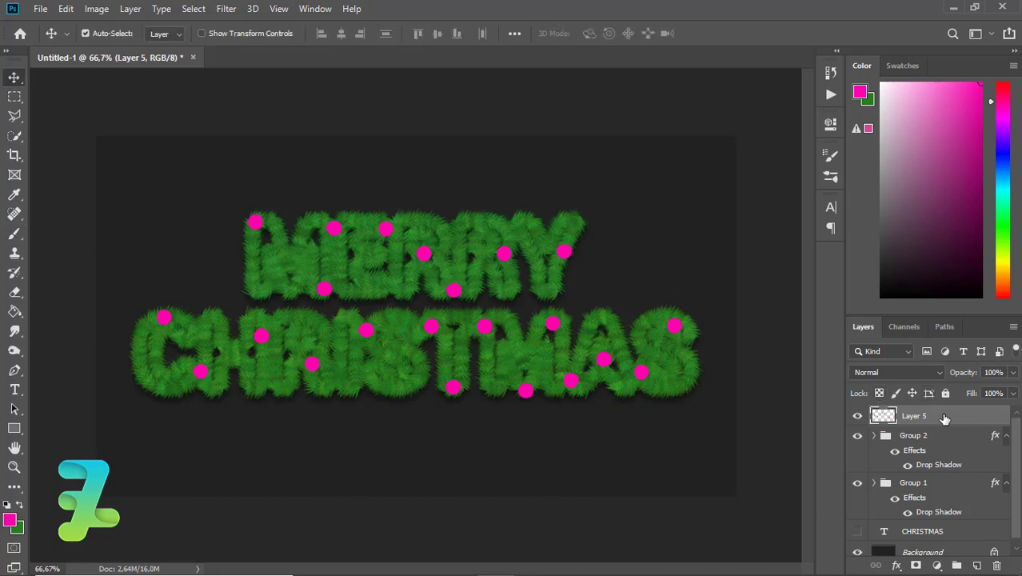
pyautogui.doubleClick(944, 416)
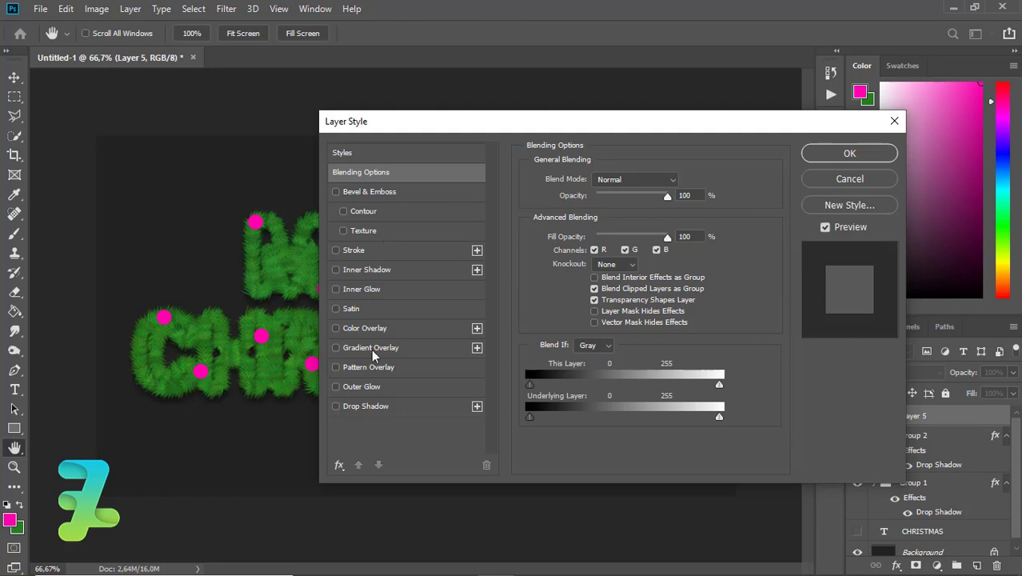
pyautogui.click(338, 406)
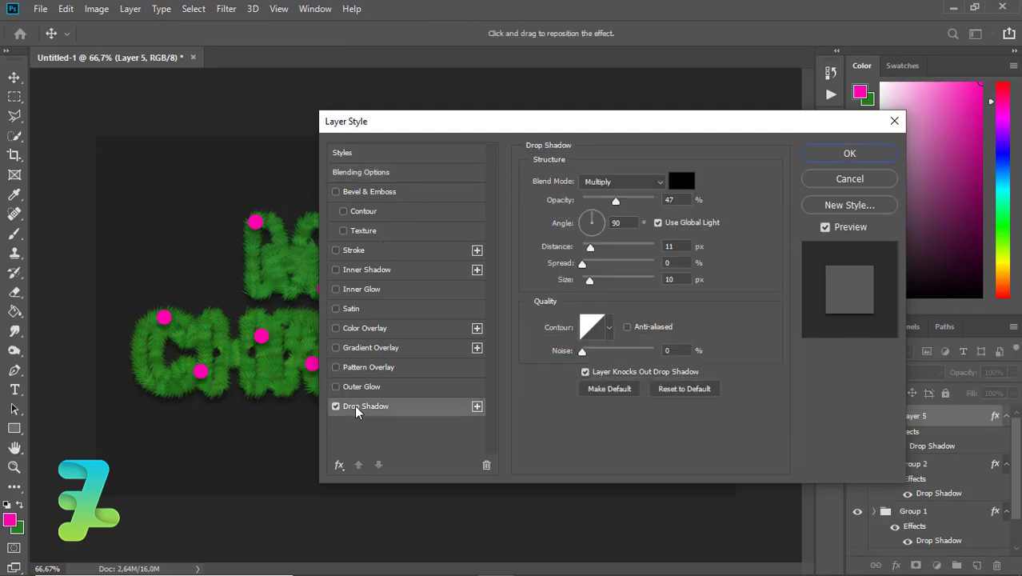
pyautogui.moveTo(616, 200); pyautogui.dragTo(618, 198)
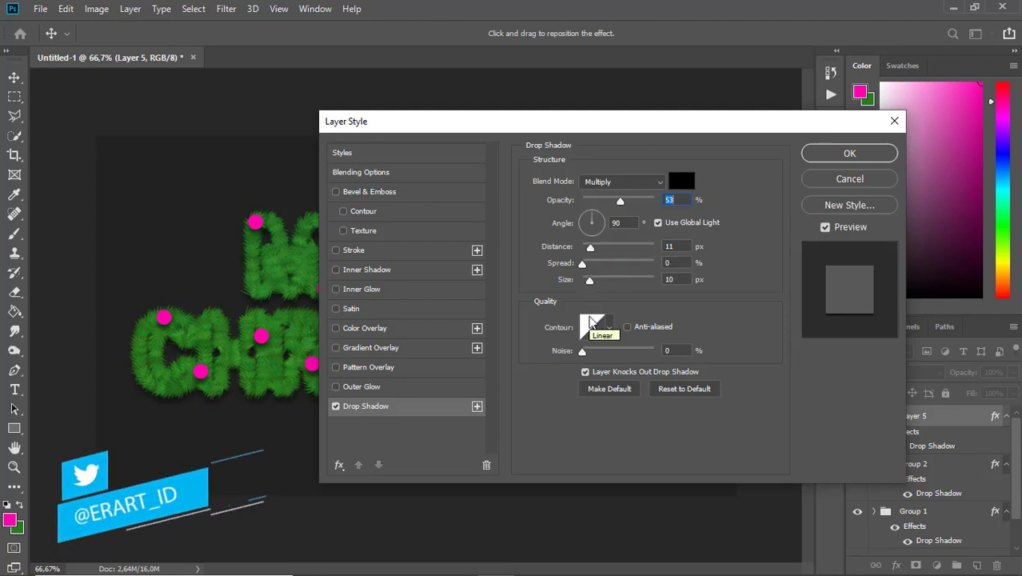
pyautogui.moveTo(590, 281); pyautogui.dragTo(592, 248)
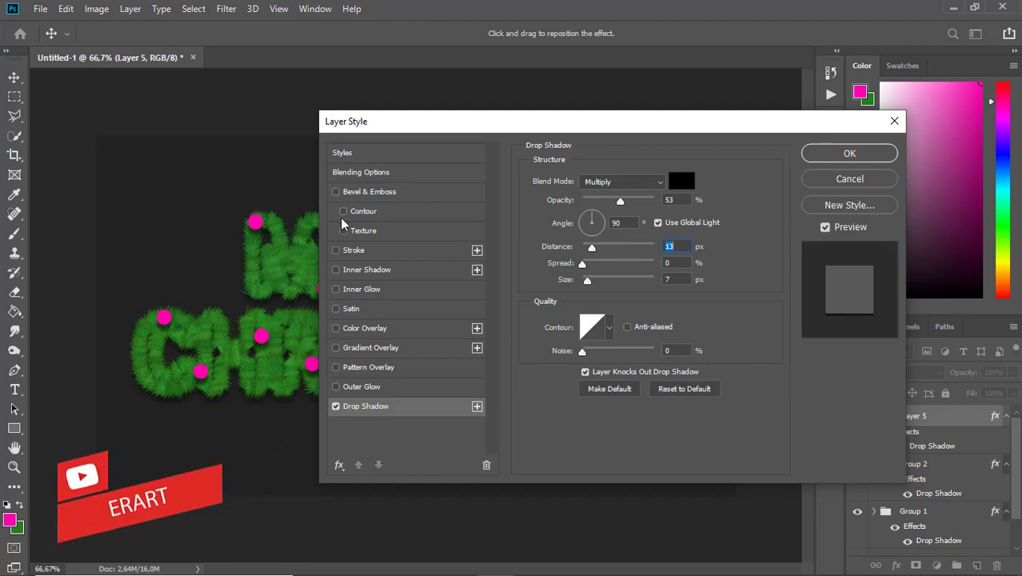
# Add a smooth Inner Bevel to Layer 5 with 53% depth, 18 px size and 2 px soften
pyautogui.click(336, 192)
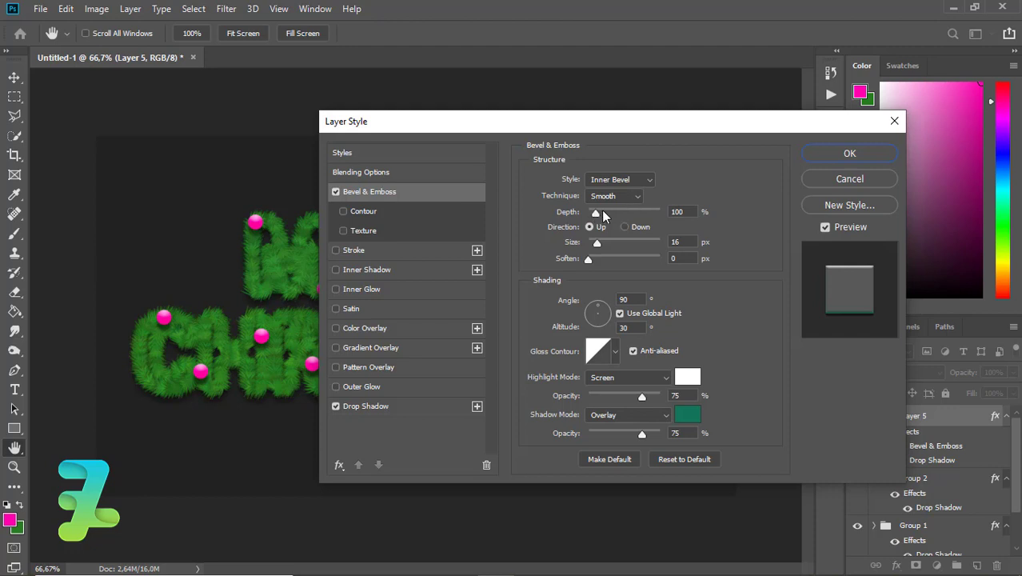
pyautogui.moveTo(596, 214); pyautogui.dragTo(592, 212)
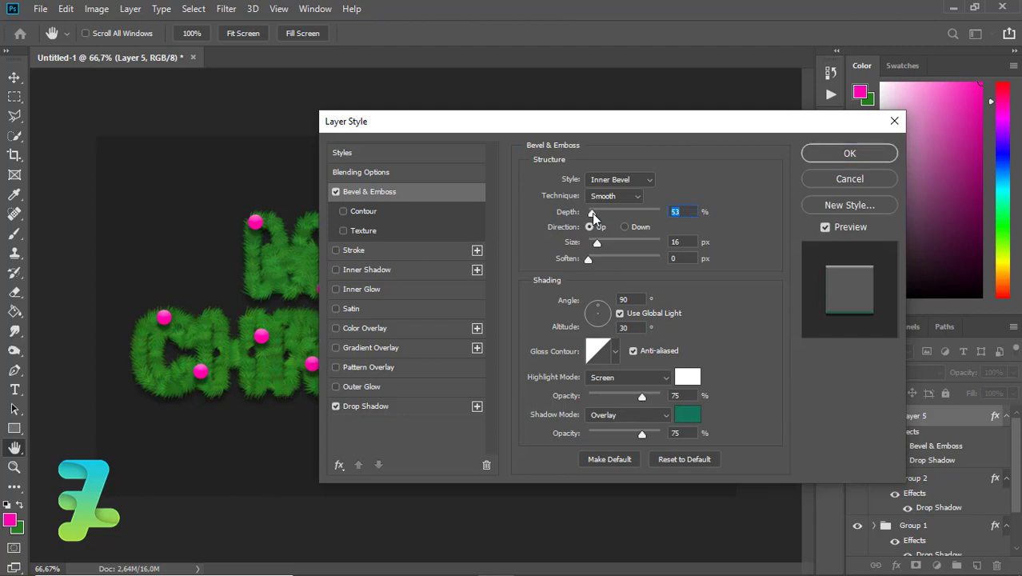
pyautogui.moveTo(598, 243); pyautogui.dragTo(600, 248)
pyautogui.moveTo(589, 256); pyautogui.dragTo(598, 257)
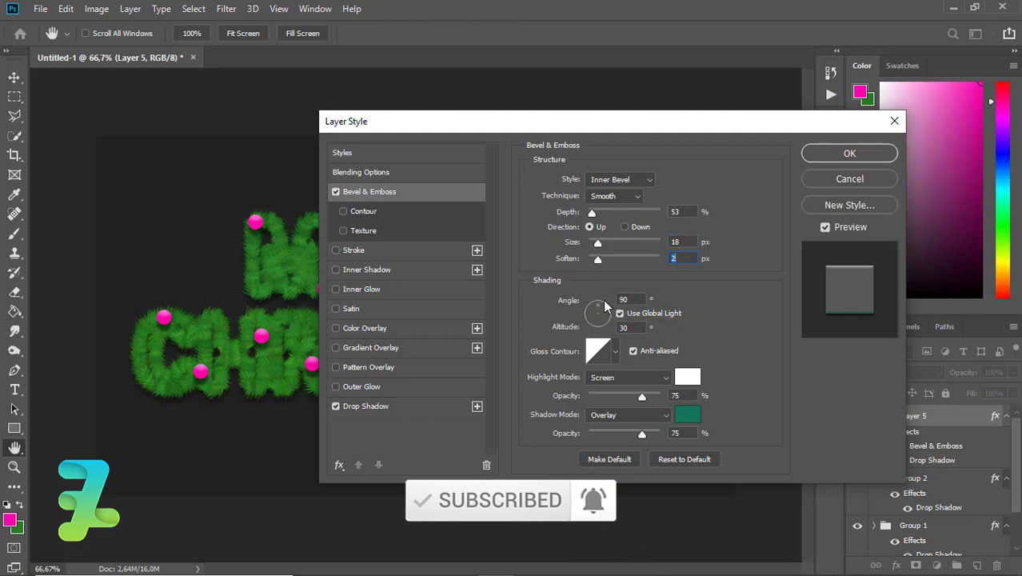
# Set the bevel shading to 120° angle, 66° altitude, 100% highlight opacity and a black 000000 Overlay shadow at 71% opacity
pyautogui.moveTo(598, 310)
pyautogui.mouseDown()
pyautogui.moveTo(624, 328)
pyautogui.moveTo(592, 329)
pyautogui.mouseUp()
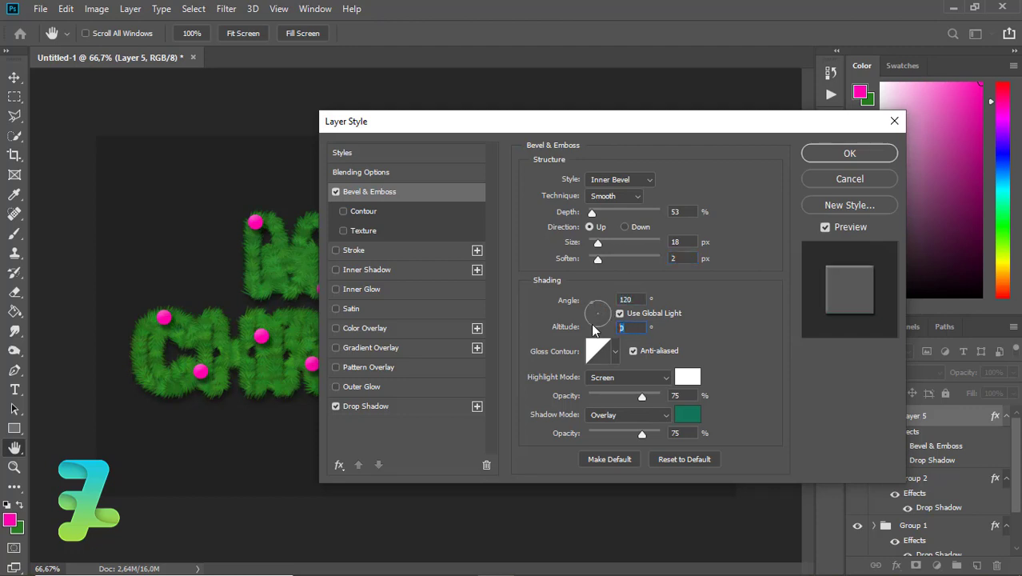
pyautogui.write('66')
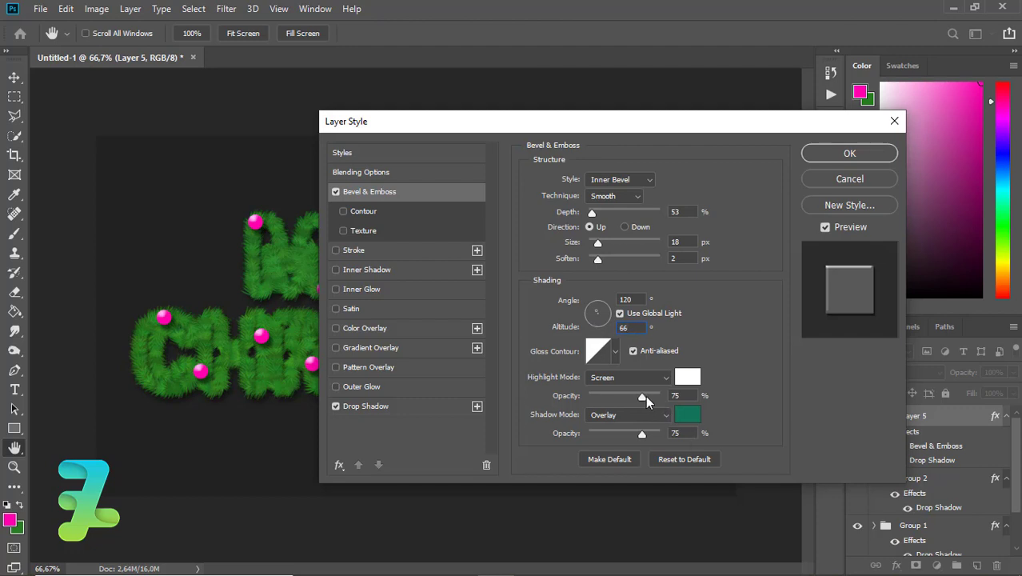
pyautogui.moveTo(644, 398); pyautogui.dragTo(674, 404)
pyautogui.click(684, 417)
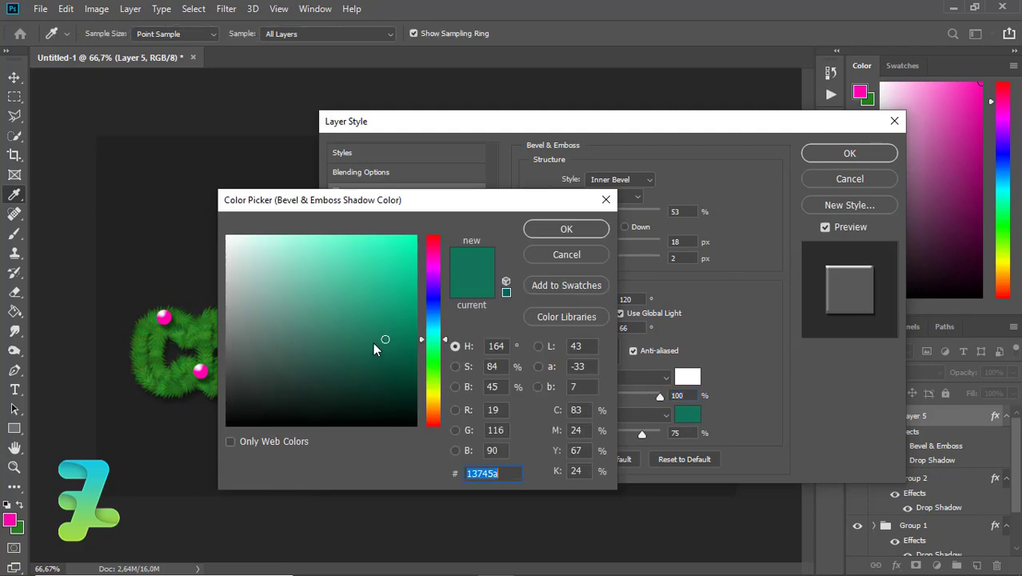
pyautogui.moveTo(374, 345)
pyautogui.mouseDown()
pyautogui.moveTo(243, 375)
pyautogui.moveTo(224, 428)
pyautogui.mouseUp()
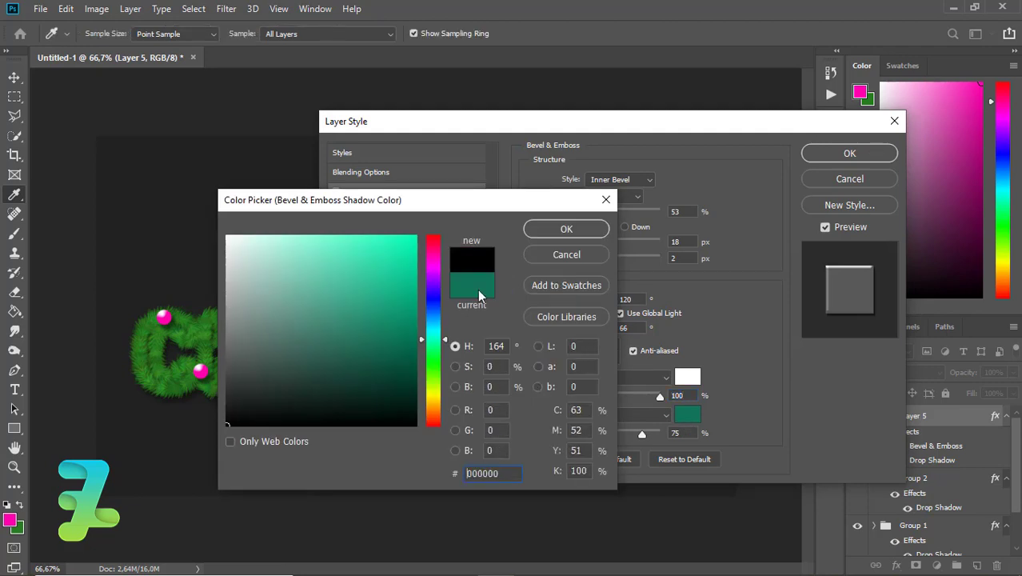
pyautogui.click(565, 229)
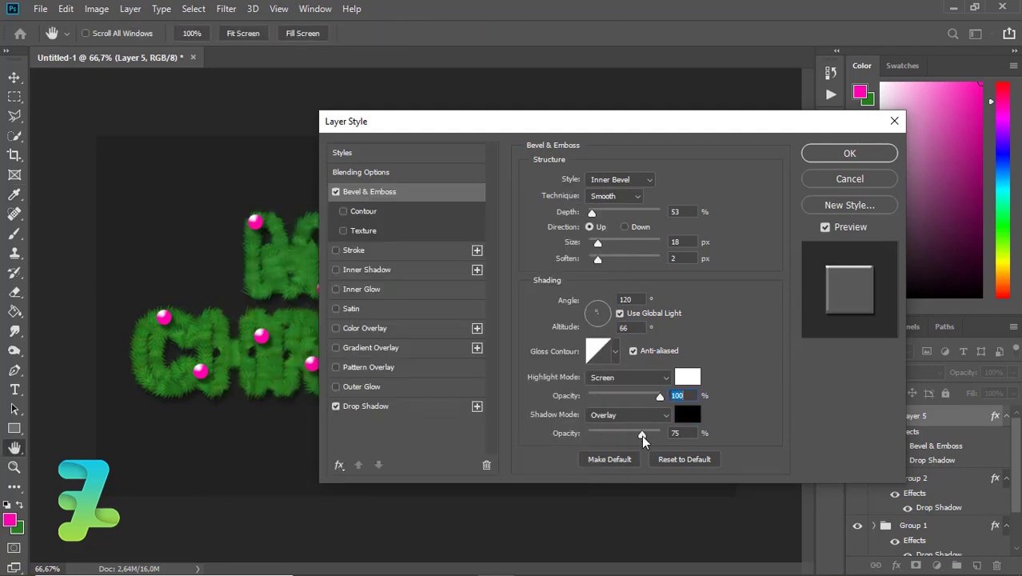
pyautogui.moveTo(641, 435); pyautogui.dragTo(639, 436)
# Enable the bevel's Contour with the rounded convex curve preset, anti-aliasing and an 83% range
pyautogui.click(344, 212)
pyautogui.click(360, 212)
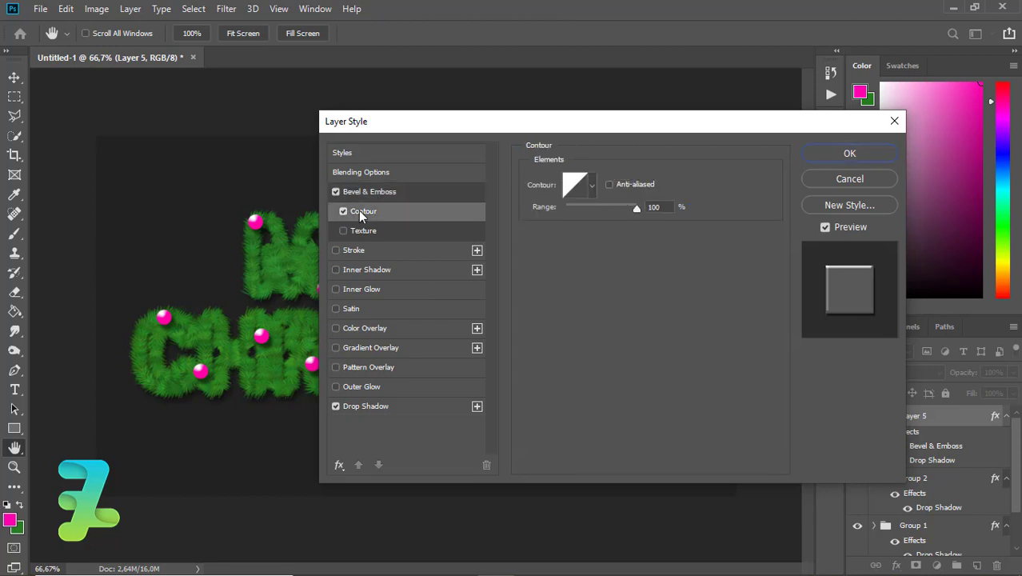
pyautogui.click(591, 185)
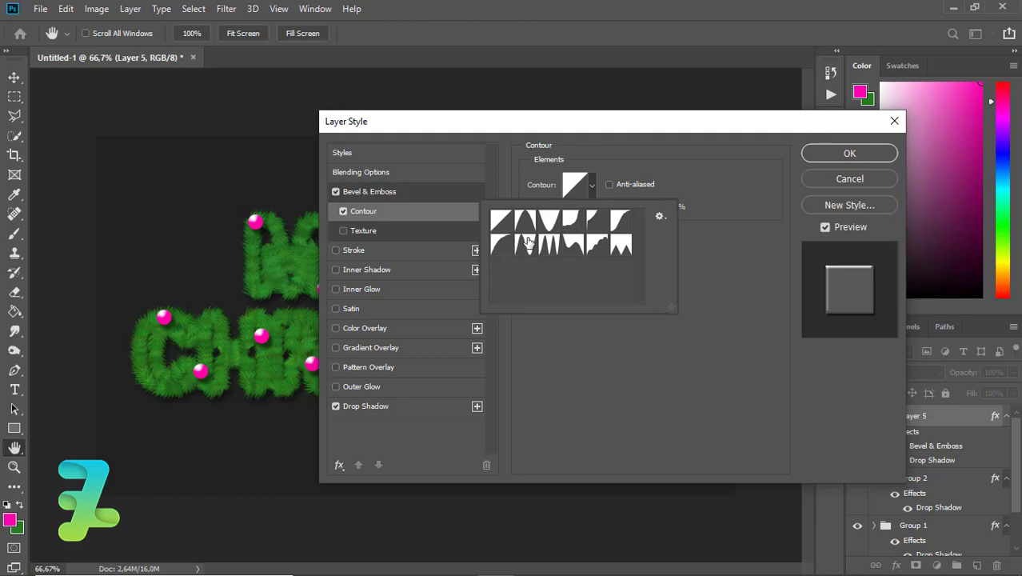
pyautogui.click(504, 251)
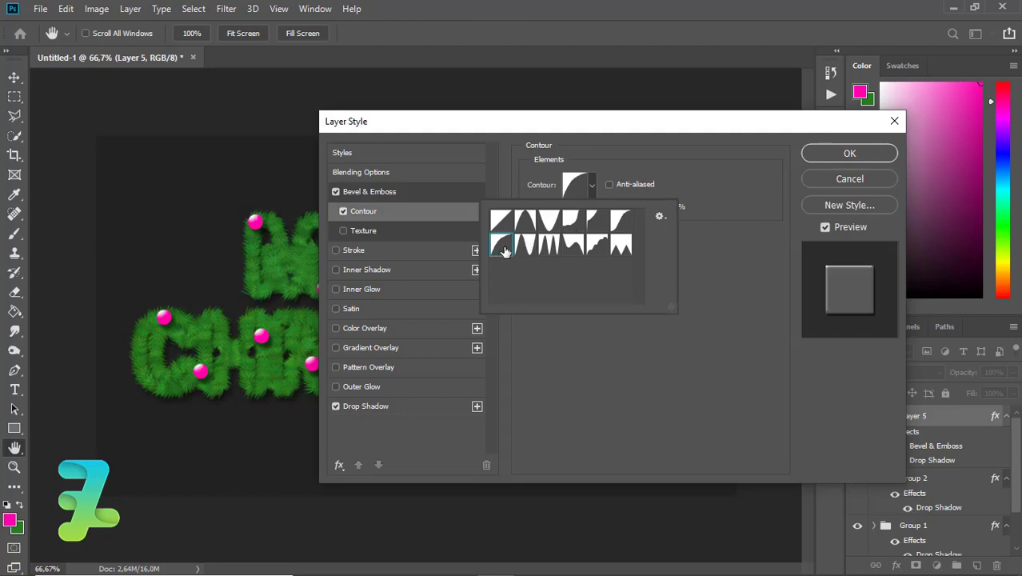
pyautogui.click(619, 172)
pyautogui.click(609, 185)
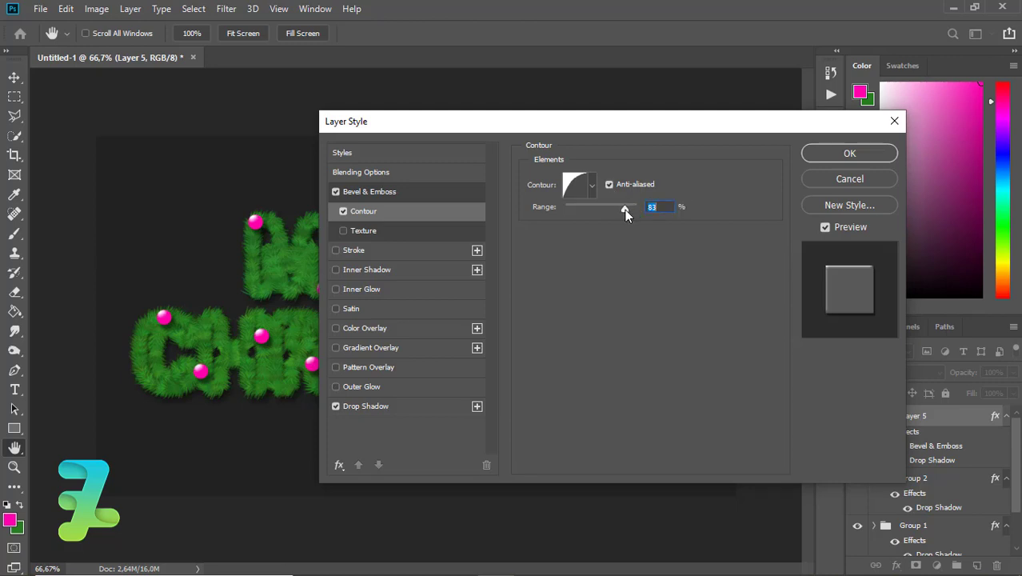
# Add a Satin effect to Layer 5 with Normal blend mode and a hot pink color
pyautogui.click(336, 308)
pyautogui.click(352, 311)
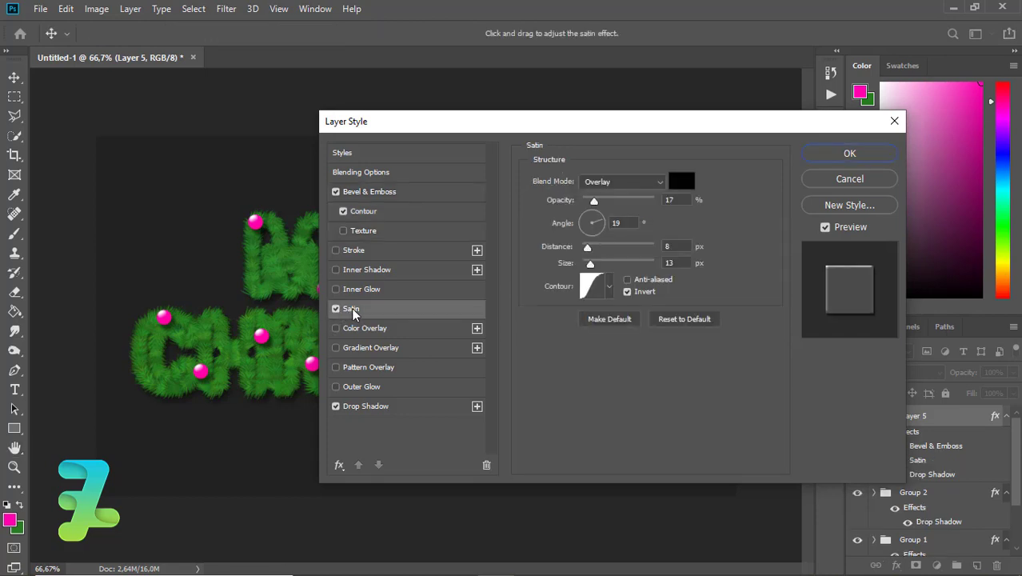
pyautogui.click(616, 180)
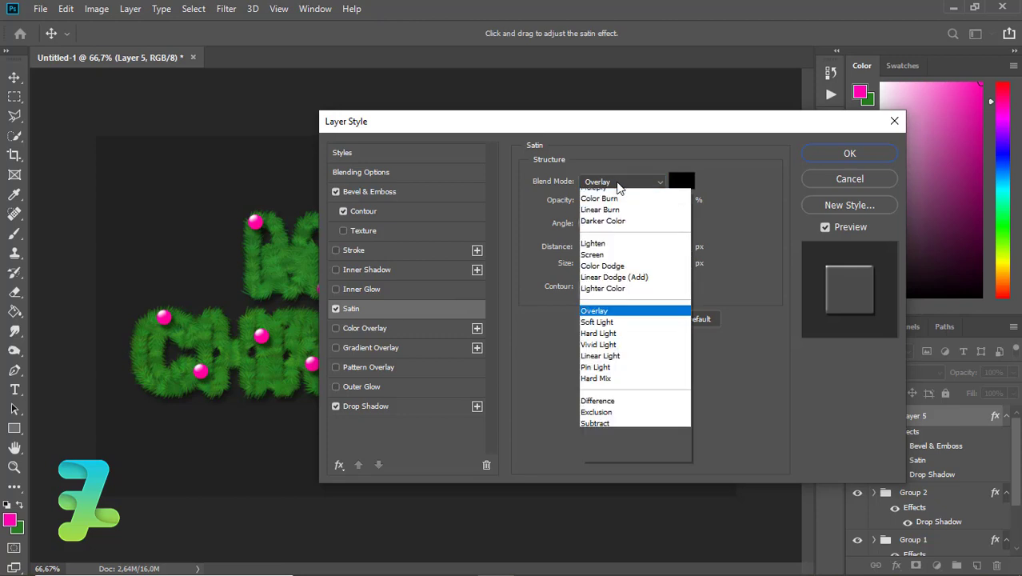
pyautogui.click(633, 193)
pyautogui.click(681, 180)
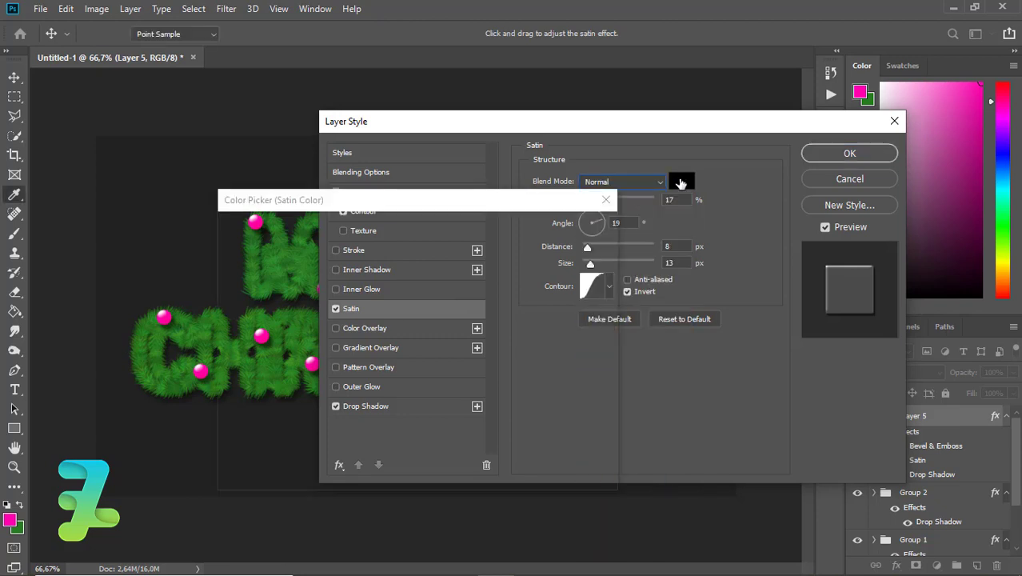
pyautogui.click(437, 250)
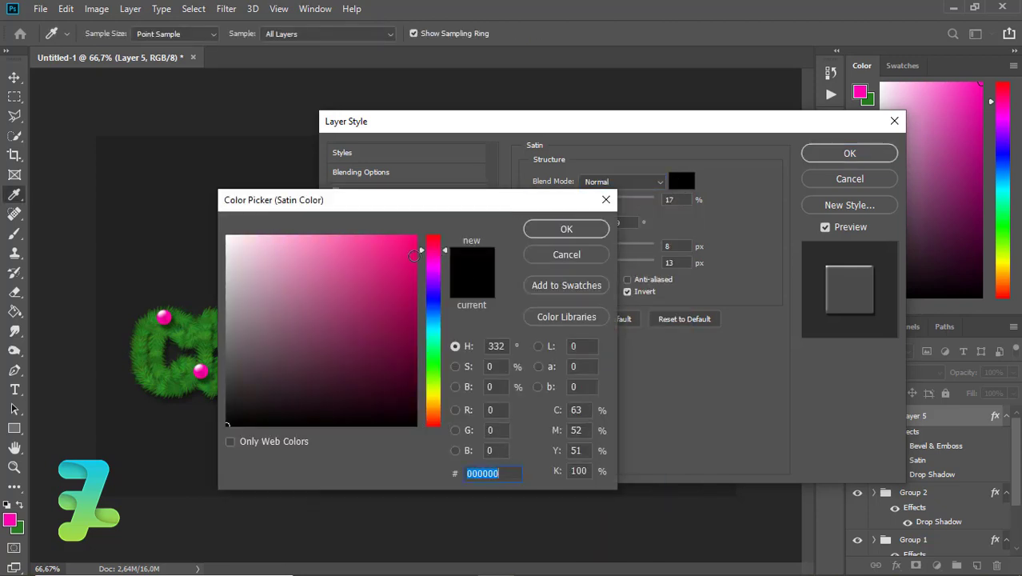
pyautogui.moveTo(413, 236); pyautogui.dragTo(417, 229)
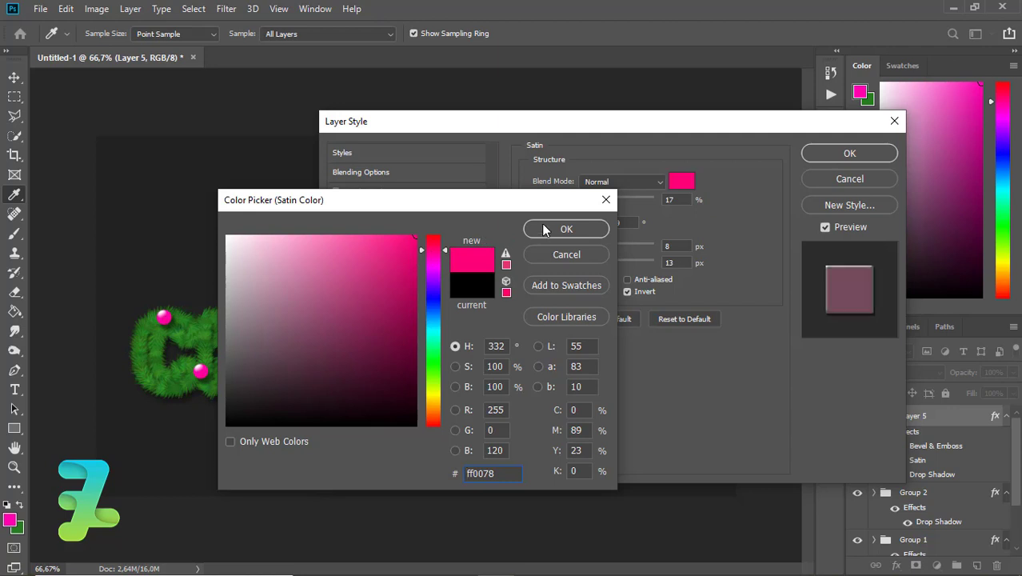
pyautogui.click(439, 248)
pyautogui.click(537, 228)
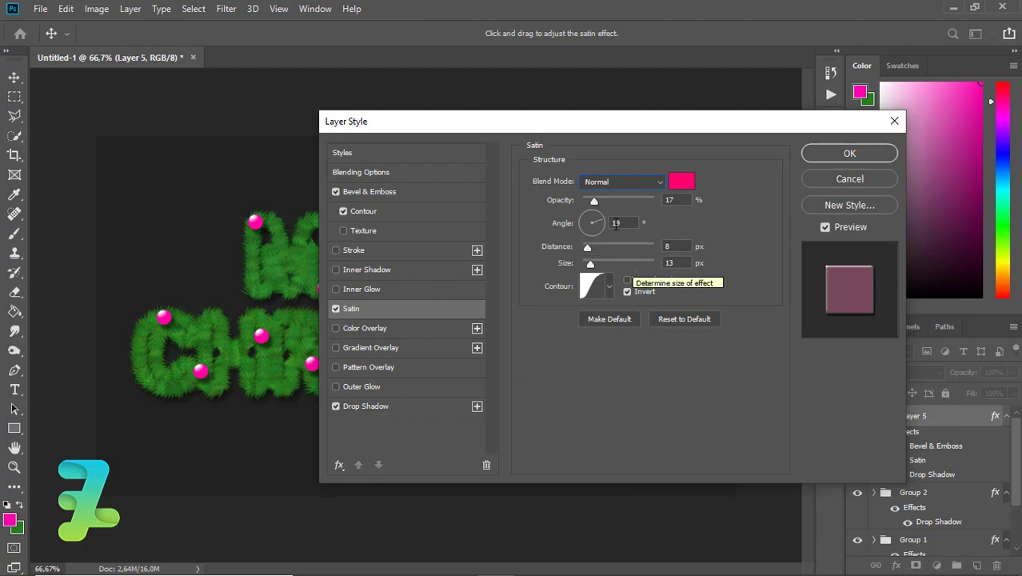
# Set the Satin to 100% opacity, 90° angle, 1 px distance, 250 px size and the single-peak contour with anti-aliasing
pyautogui.moveTo(594, 200); pyautogui.dragTo(666, 209)
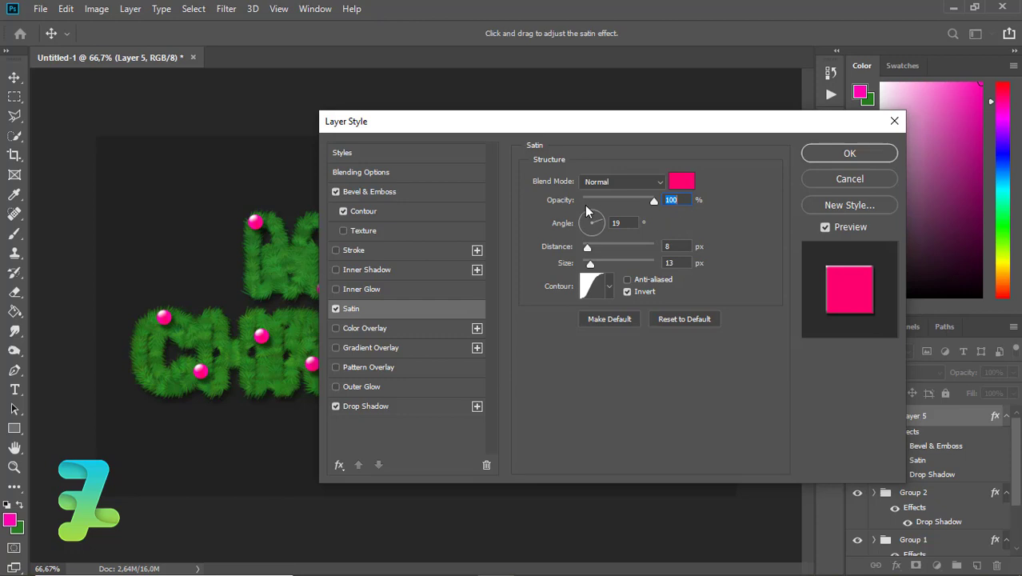
pyautogui.moveTo(587, 210); pyautogui.dragTo(585, 250)
pyautogui.click(608, 285)
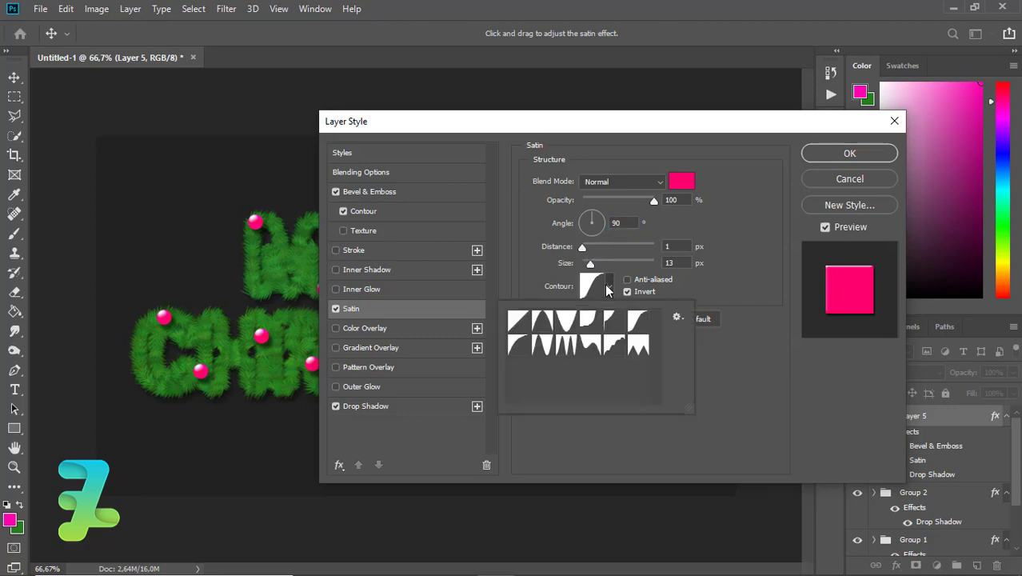
pyautogui.click(542, 320)
pyautogui.moveTo(590, 263); pyautogui.dragTo(638, 264)
pyautogui.click(627, 279)
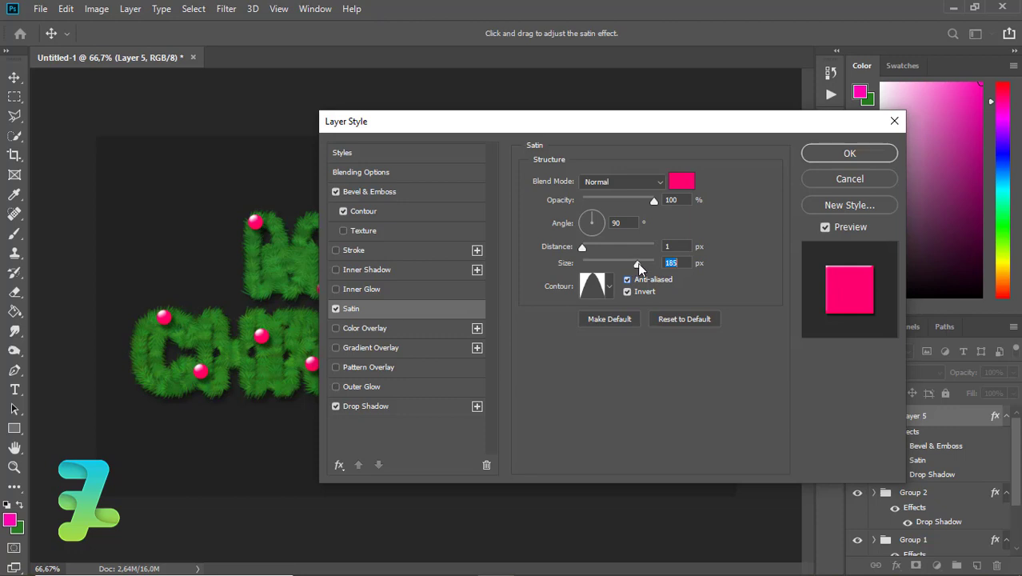
pyautogui.moveTo(637, 262); pyautogui.dragTo(651, 264)
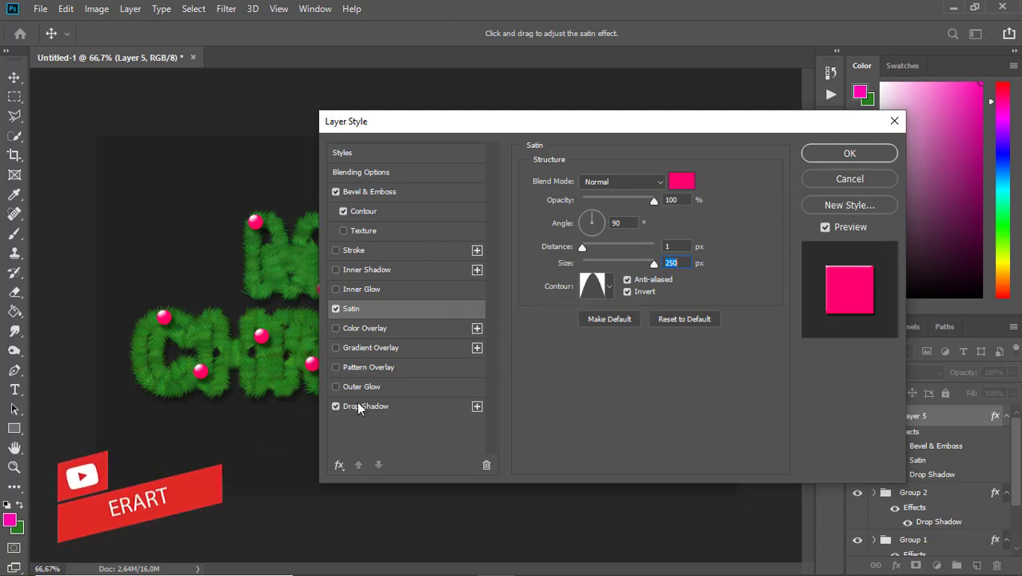
# Turn off Use Global Light for Layer 5's Bevel & Emboss and set the altitude to 66°
pyautogui.click(354, 211)
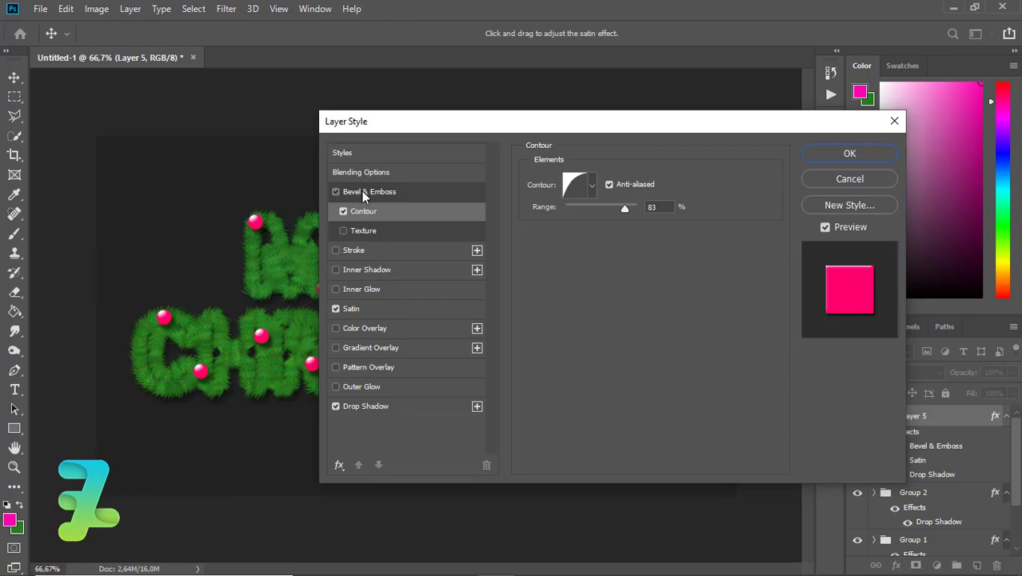
pyautogui.click(362, 190)
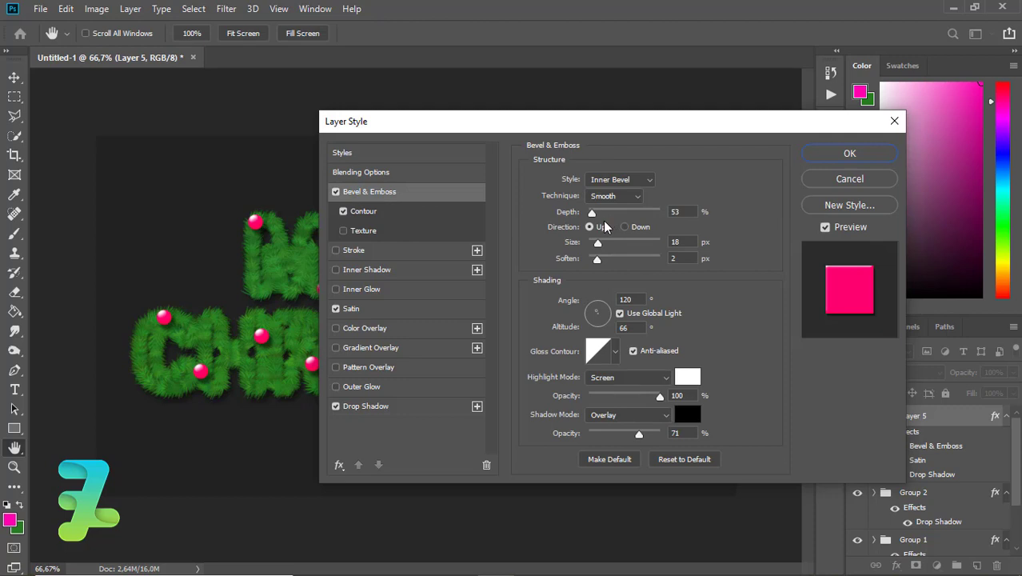
pyautogui.moveTo(592, 213); pyautogui.dragTo(594, 216)
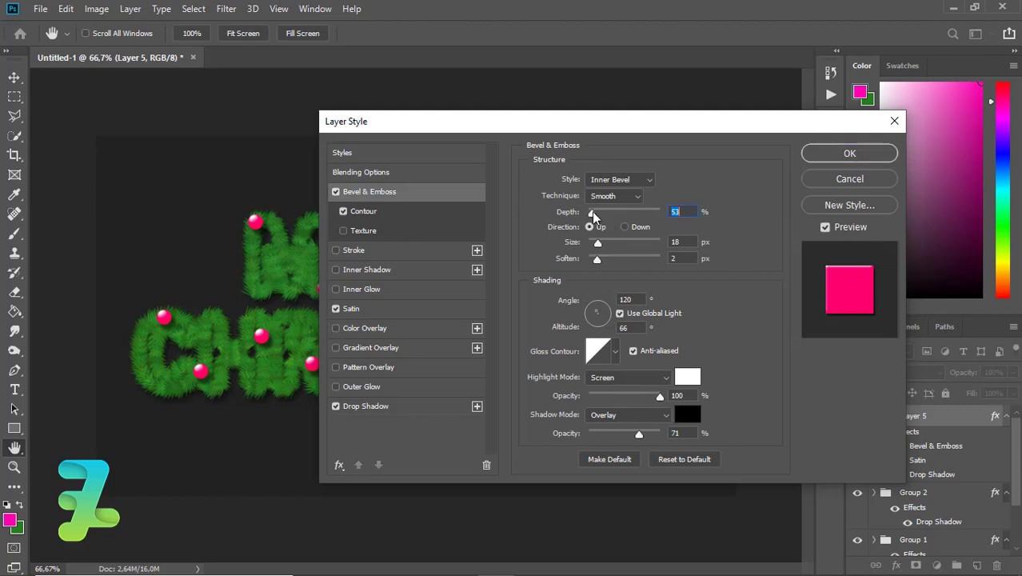
pyautogui.click(620, 313)
pyautogui.click(621, 313)
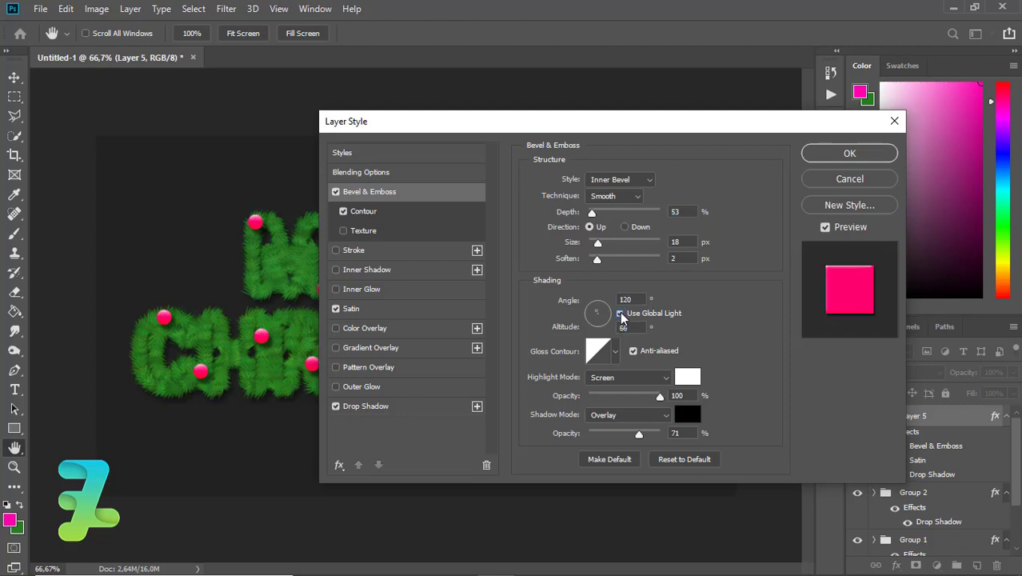
pyautogui.click(622, 314)
pyautogui.moveTo(598, 305); pyautogui.dragTo(602, 329)
pyautogui.write('66')
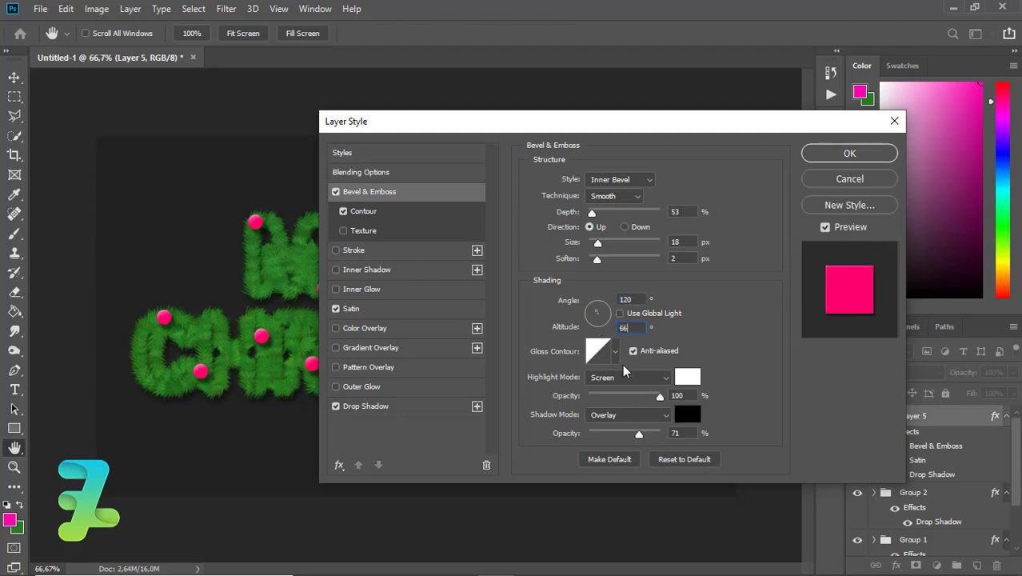
pyautogui.click(732, 337)
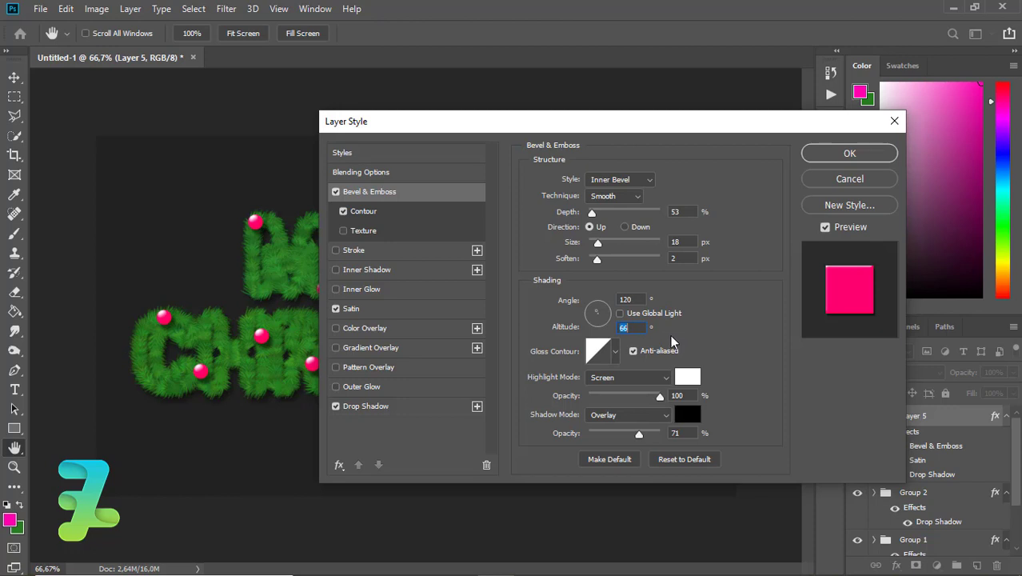
# Give the bevel the inverted-cone gloss contour and a Color Burn shadow mode, and apply the layer style
pyautogui.click(614, 352)
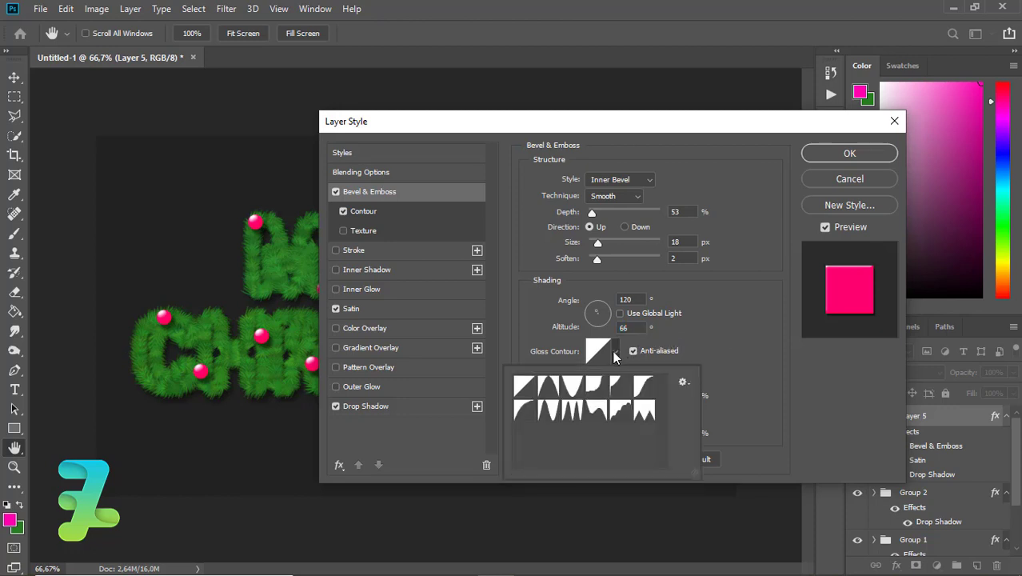
pyautogui.click(571, 386)
pyautogui.click(701, 320)
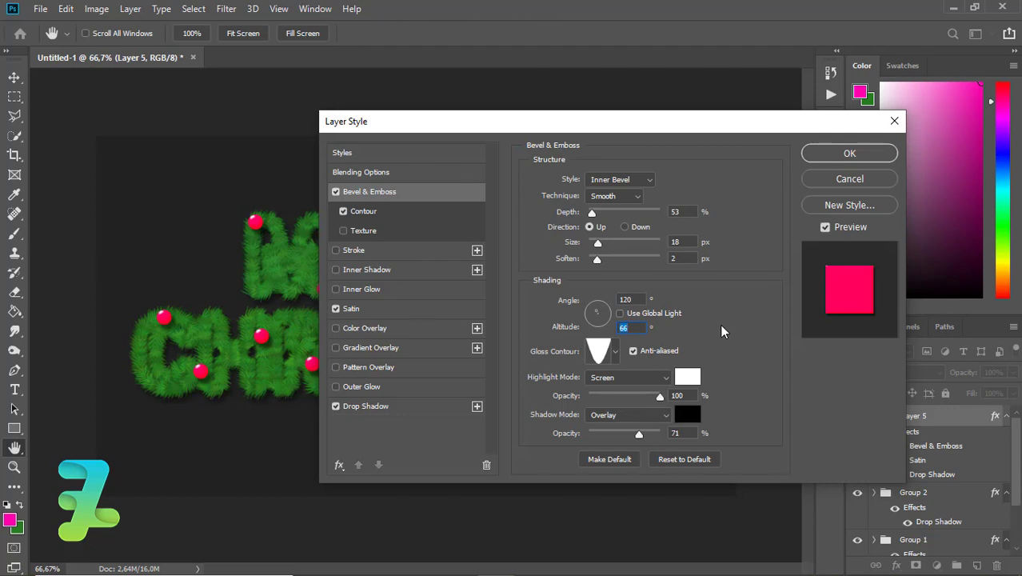
pyautogui.click(630, 415)
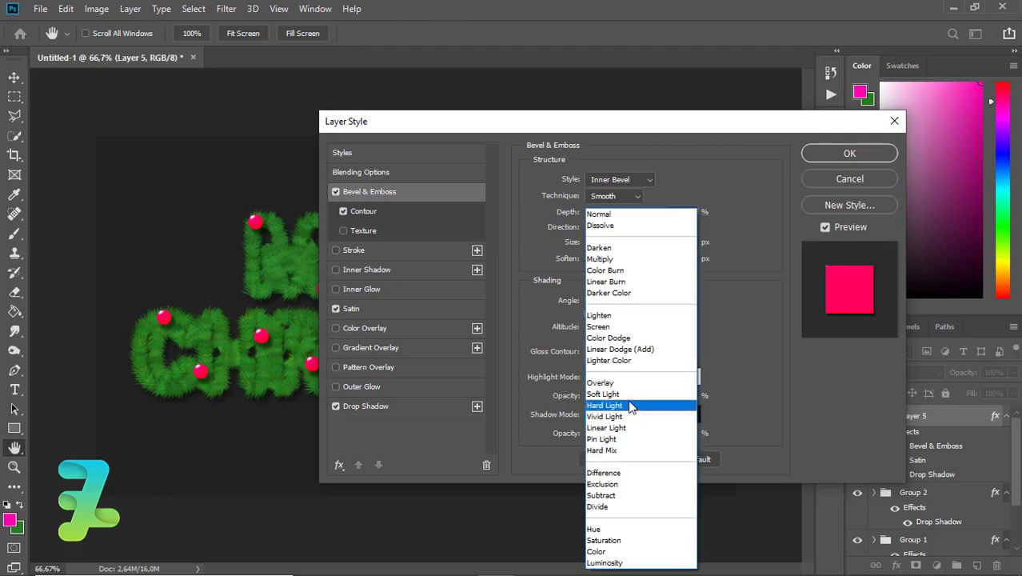
pyautogui.click(617, 271)
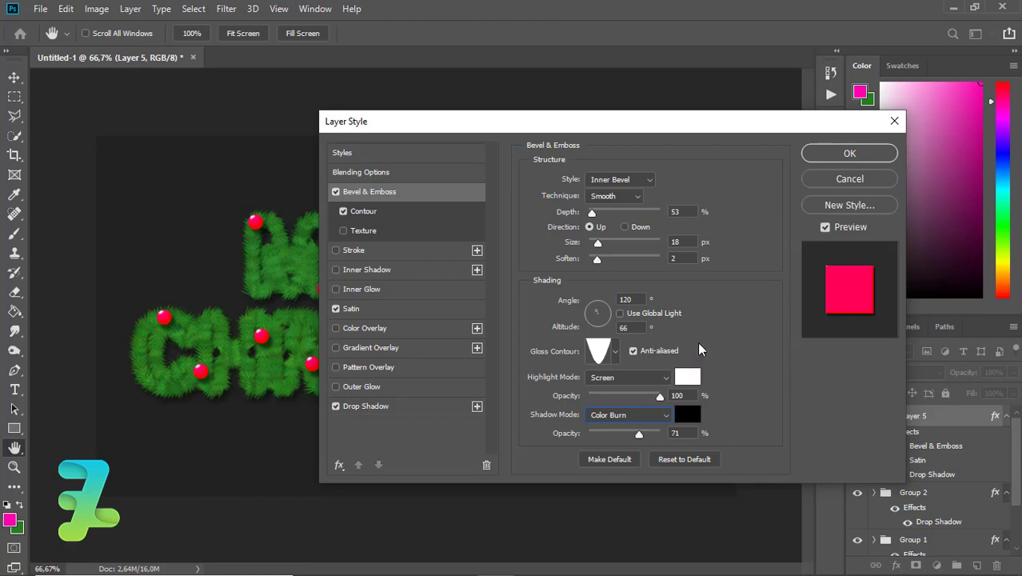
pyautogui.click(831, 153)
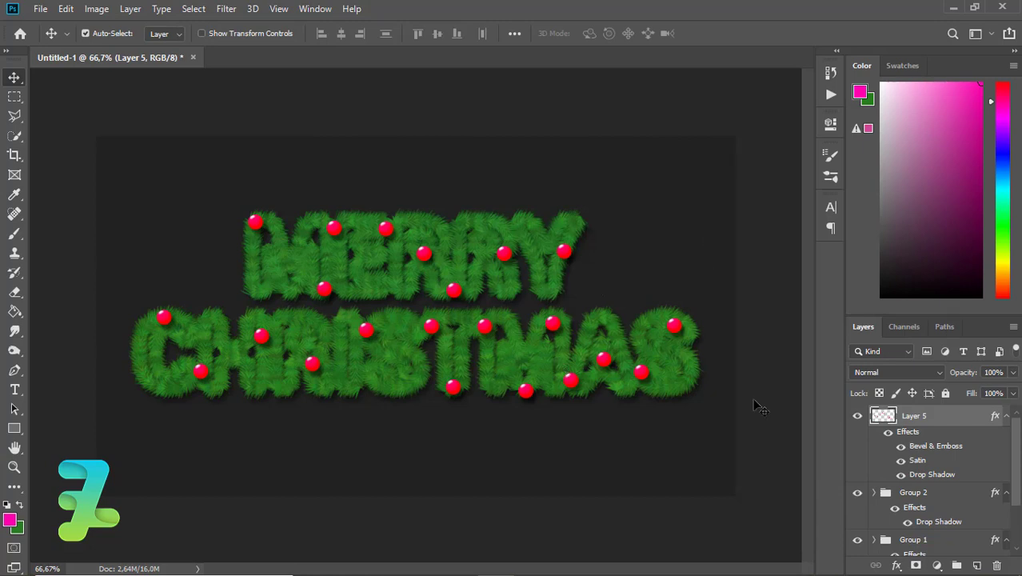
# Add a new layer above Layer 5 and set the brush's foreground color to bright cyan
pyautogui.click(974, 564)
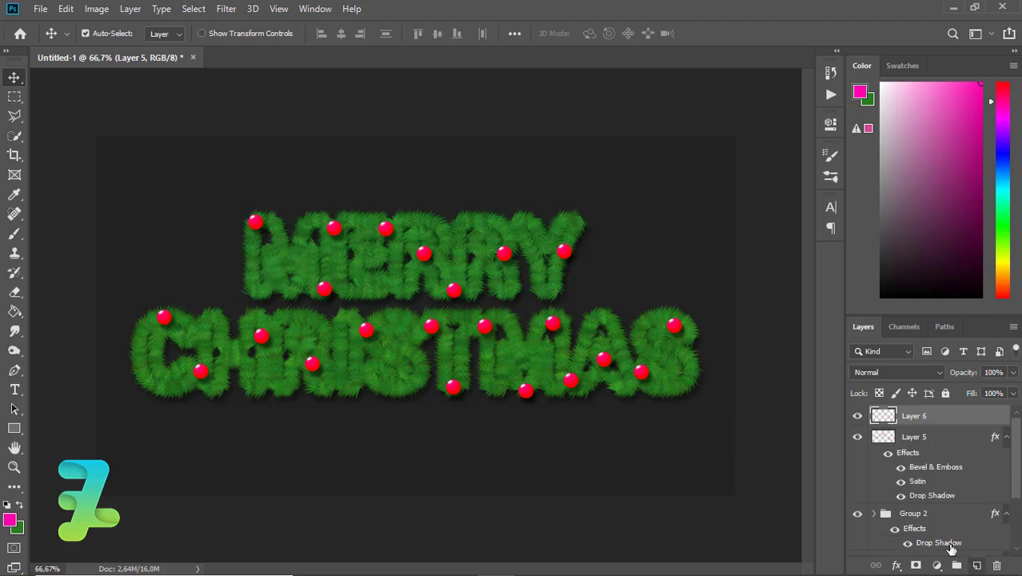
pyautogui.click(13, 234)
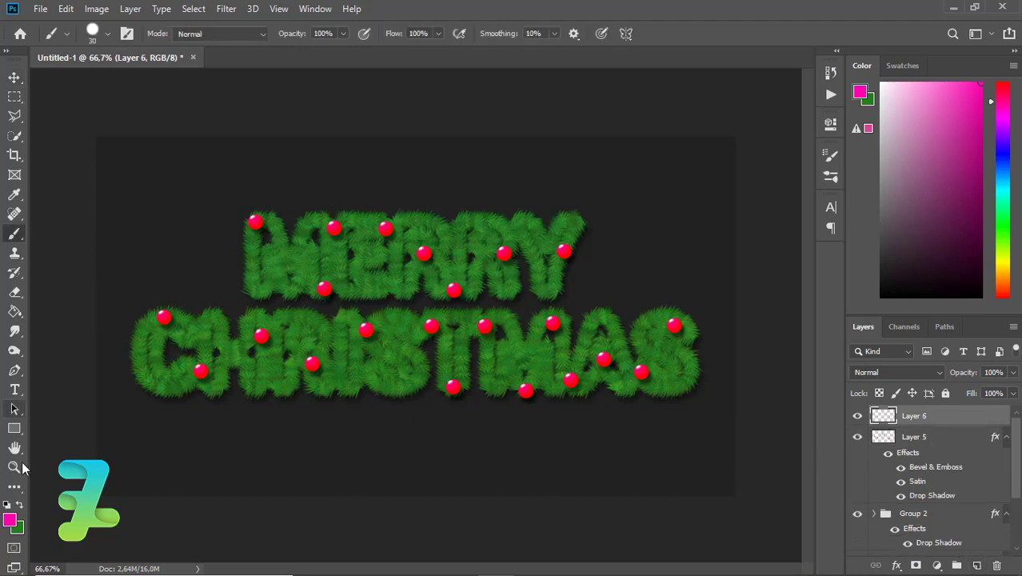
pyautogui.click(10, 521)
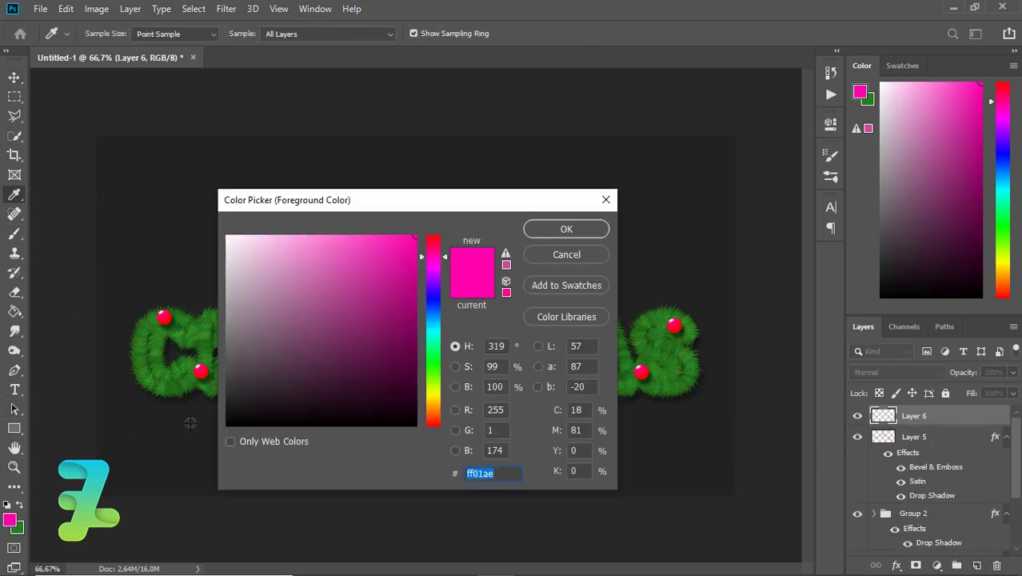
pyautogui.click(430, 403)
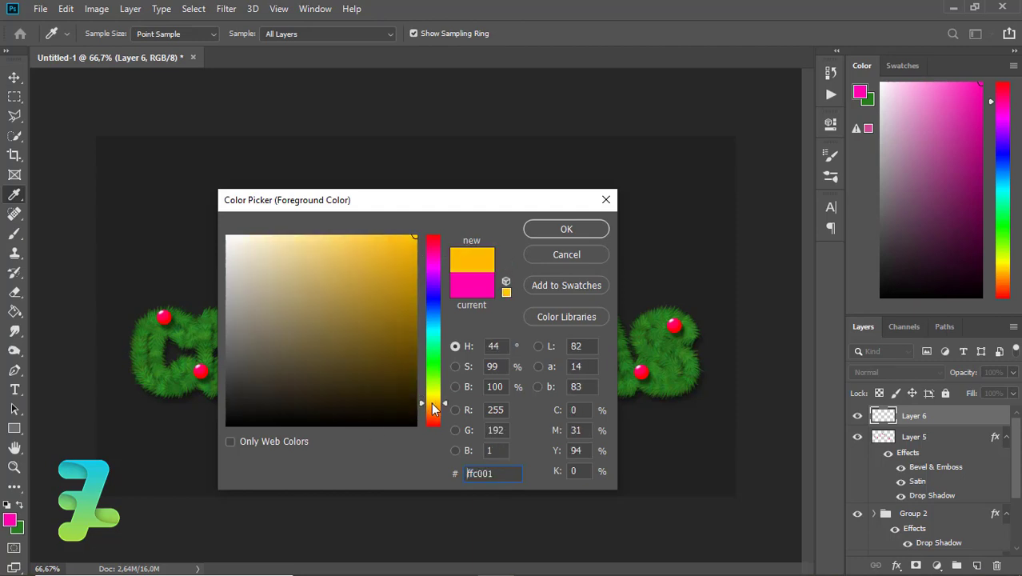
pyautogui.click(435, 324)
pyautogui.click(553, 234)
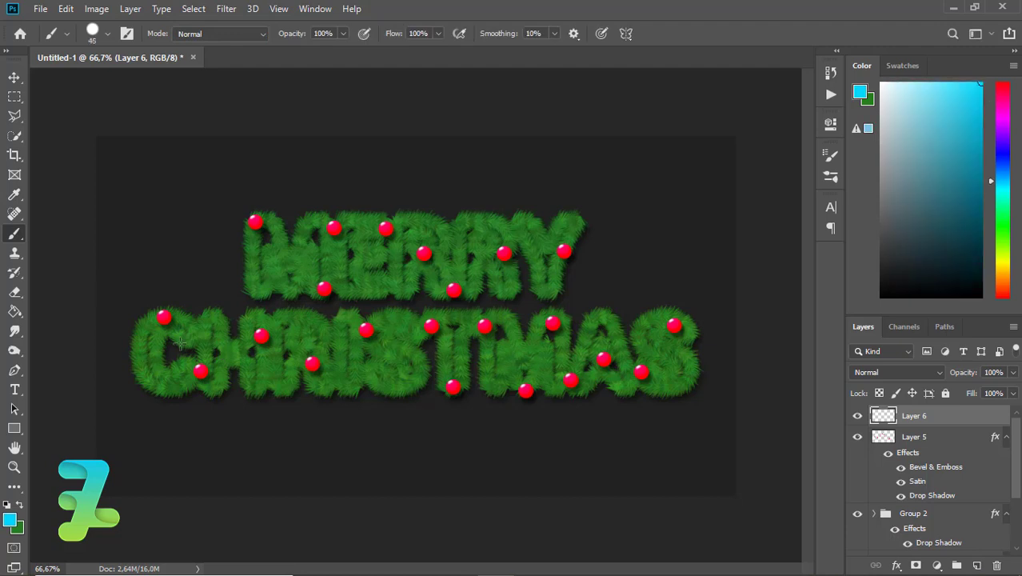
# Paint five large cyan balls along the edges of the MERRY CHRISTMAS lettering with a 45 px brush
pyautogui.click(137, 372)
pyautogui.click(267, 287)
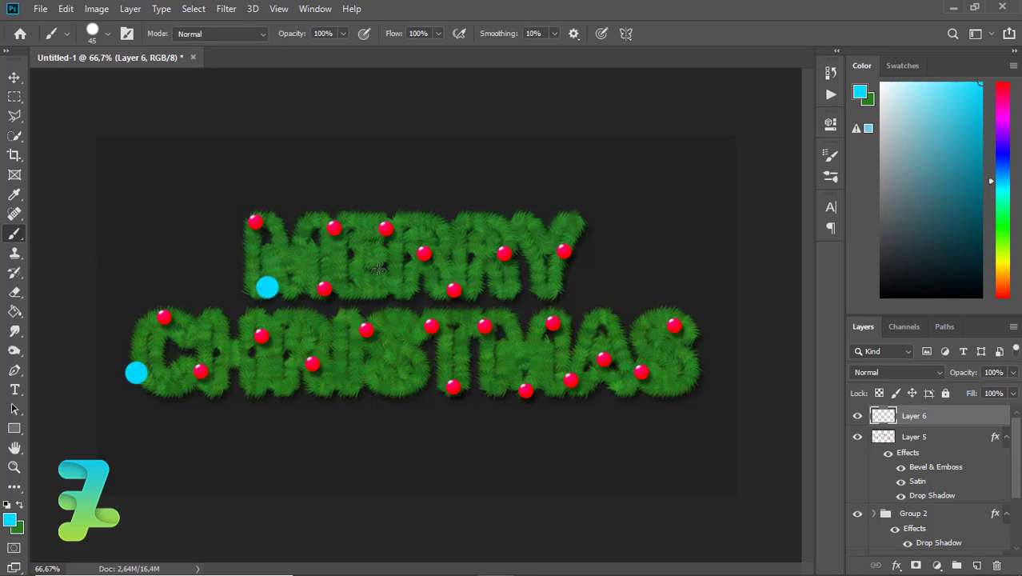
pyautogui.click(523, 216)
pyautogui.click(395, 394)
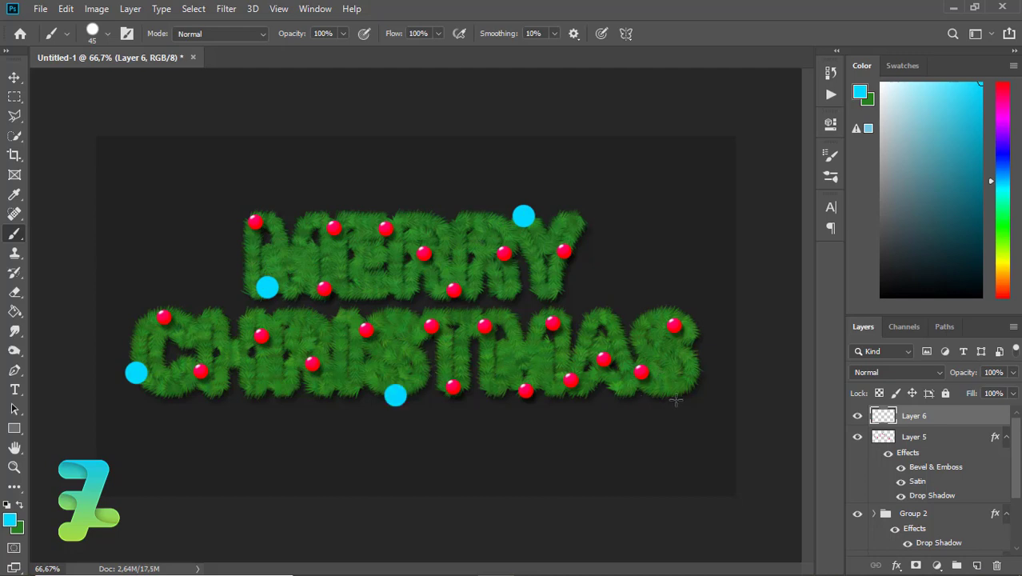
pyautogui.click(681, 390)
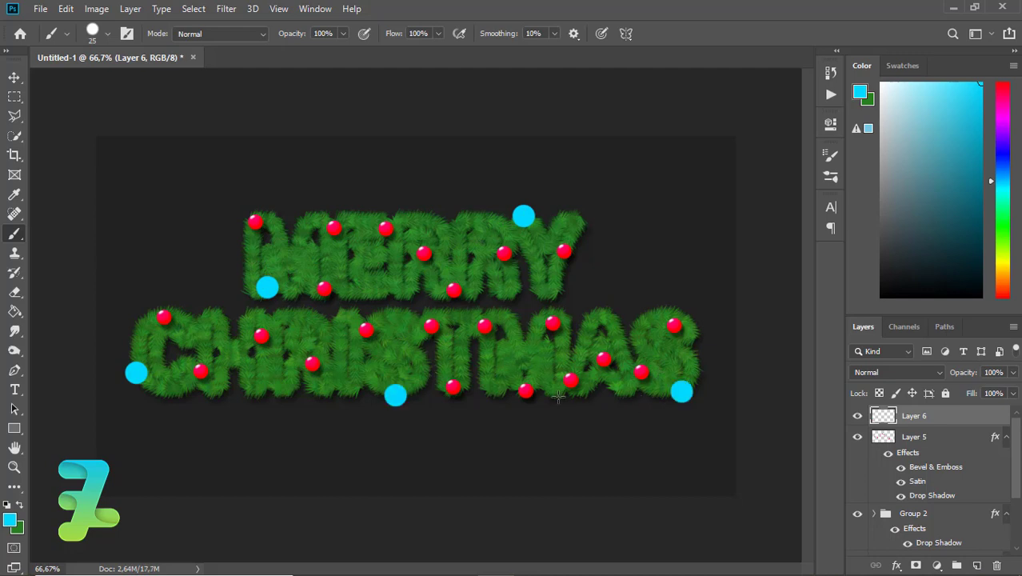
# Reduce the brush to 15 px and paint five small cyan balls across both words
pyautogui.press('[')
pyautogui.click(366, 293)
pyautogui.click(324, 255)
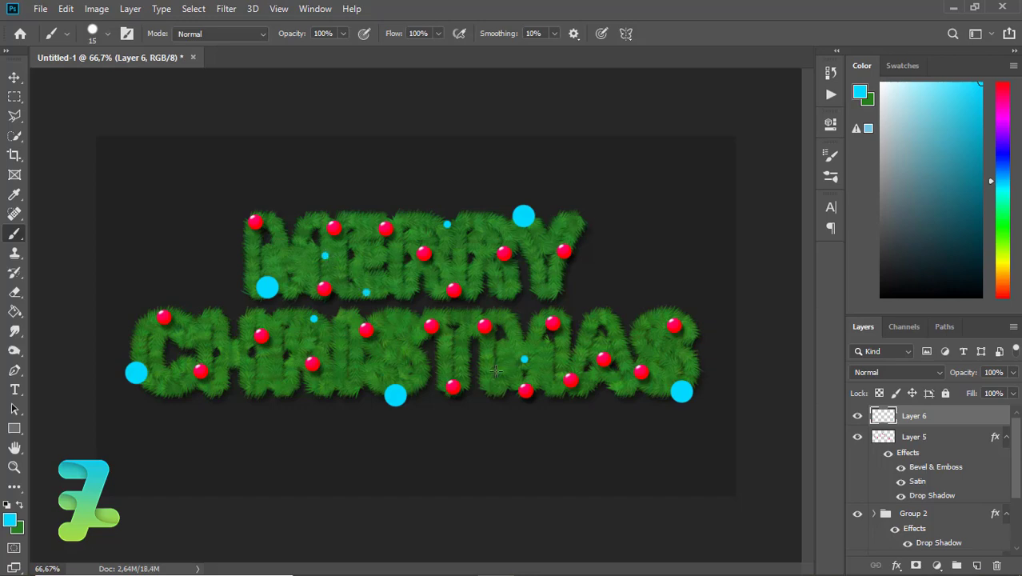
# Copy Layer 5's layer style onto Layer 6 and dismiss the software update notification
pyautogui.rightClick(965, 445)
pyautogui.click(874, 342)
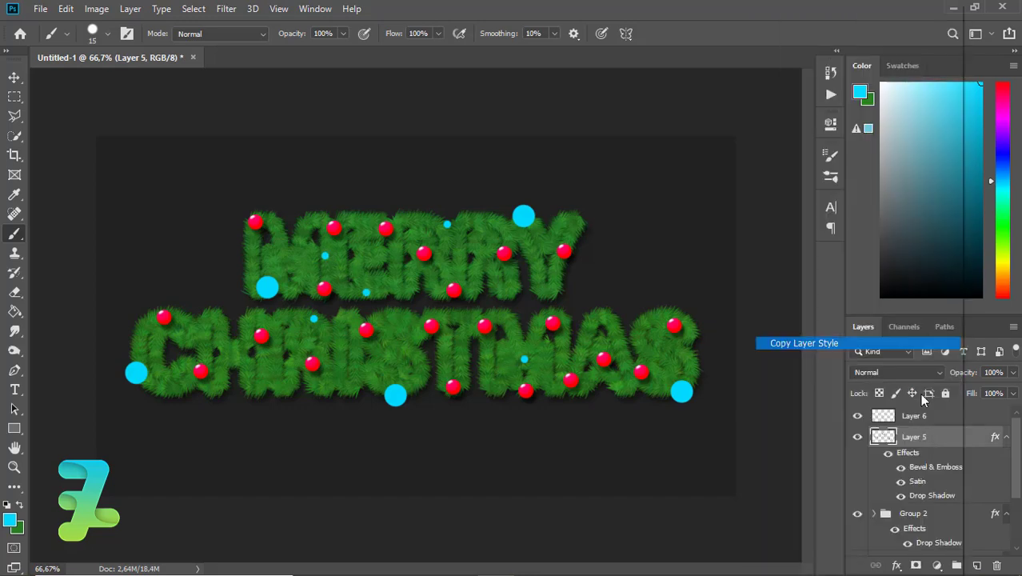
pyautogui.rightClick(953, 415)
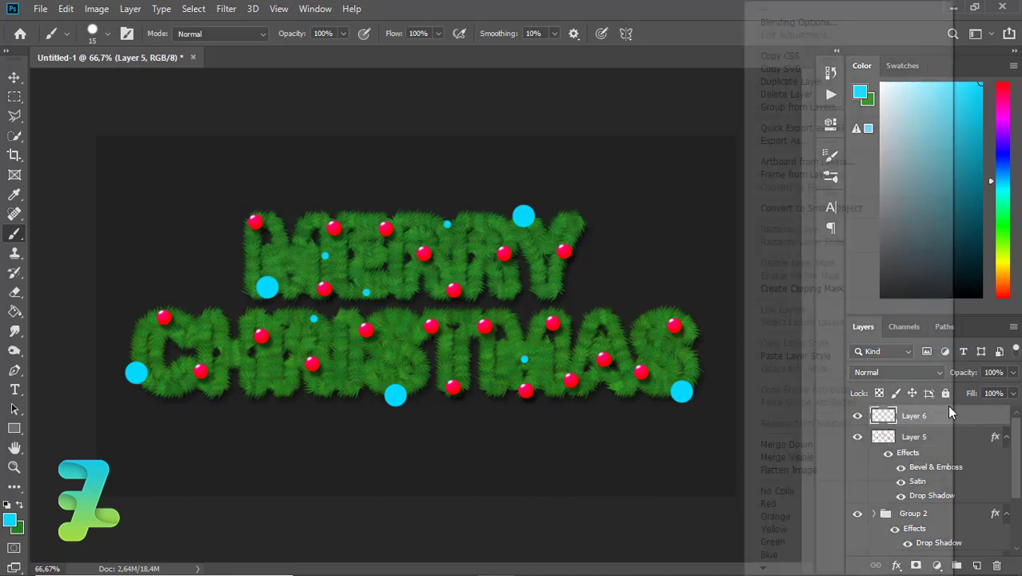
pyautogui.click(815, 362)
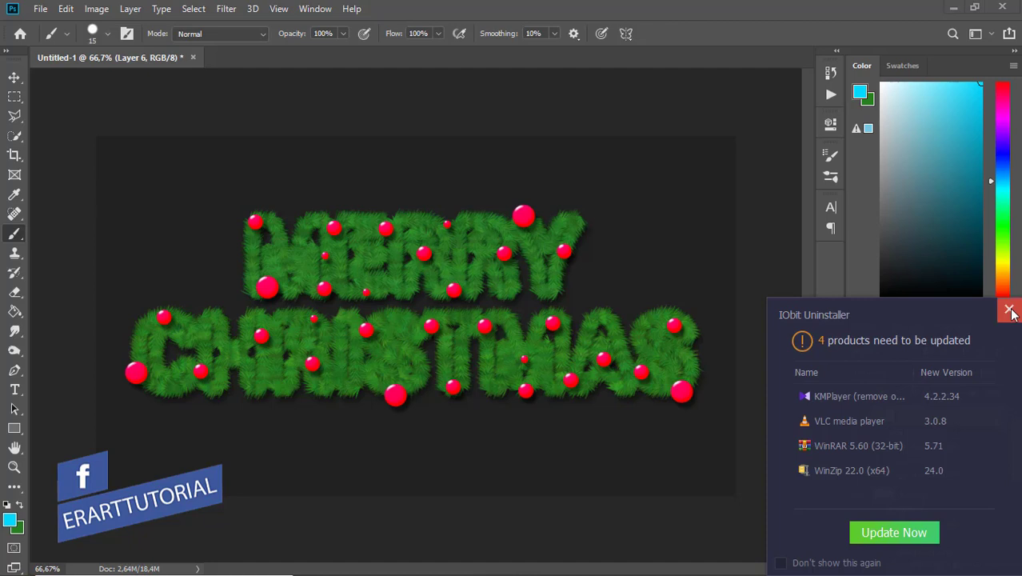
pyautogui.click(1008, 310)
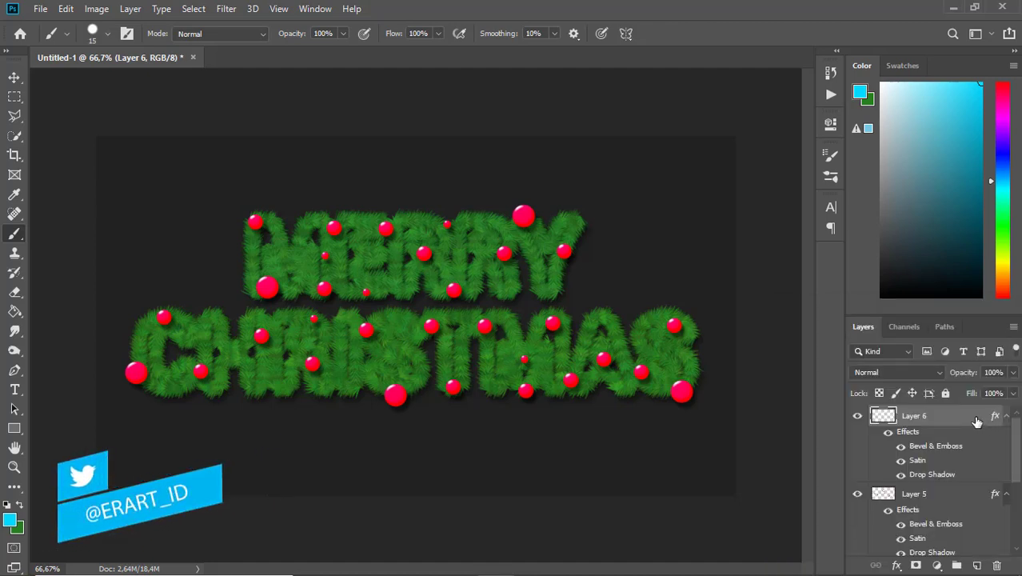
# Change Layer 6's Satin color to cyan 00eaff and apply the layer style
pyautogui.doubleClick(990, 418)
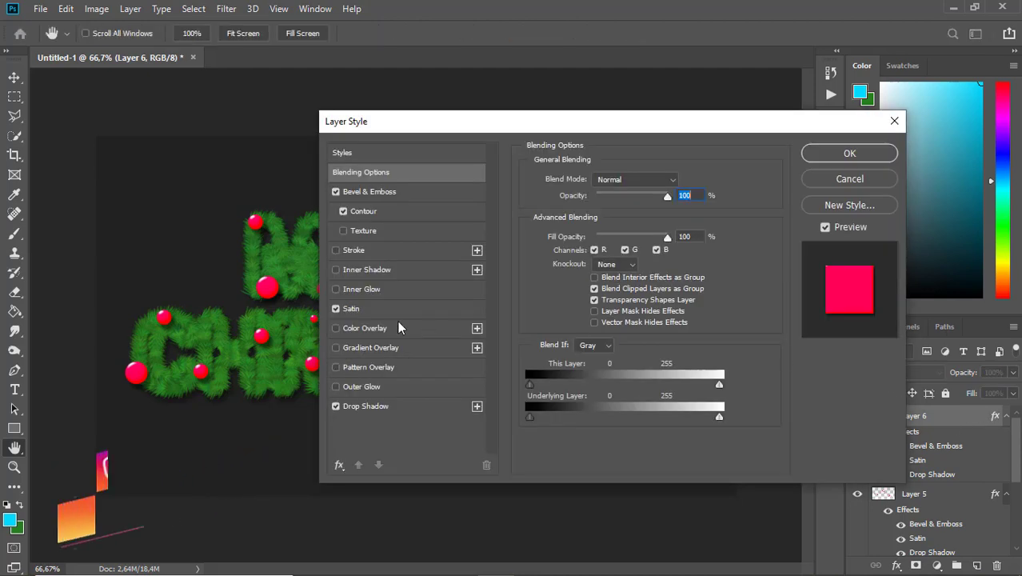
pyautogui.click(360, 309)
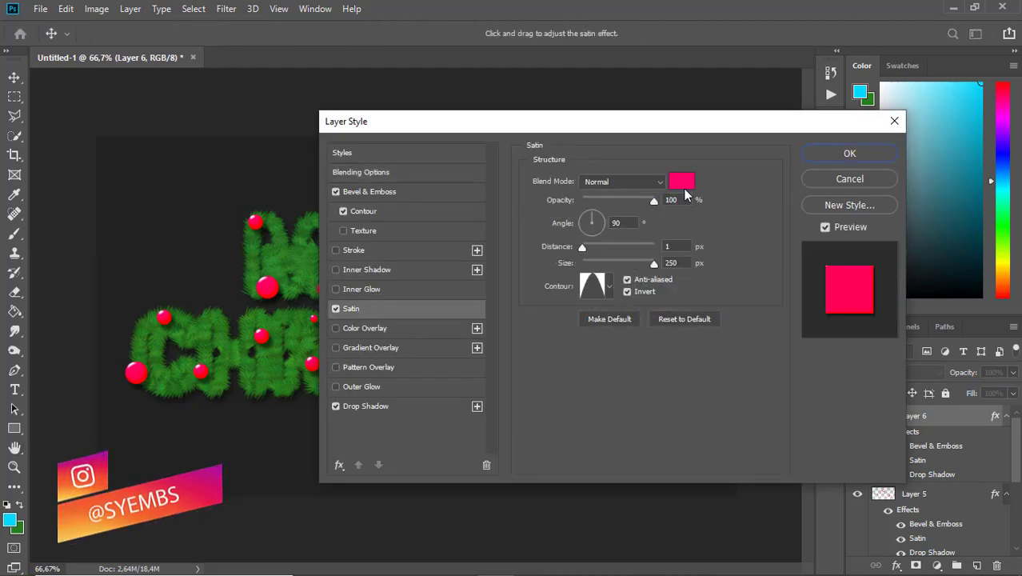
pyautogui.click(682, 186)
pyautogui.click(438, 333)
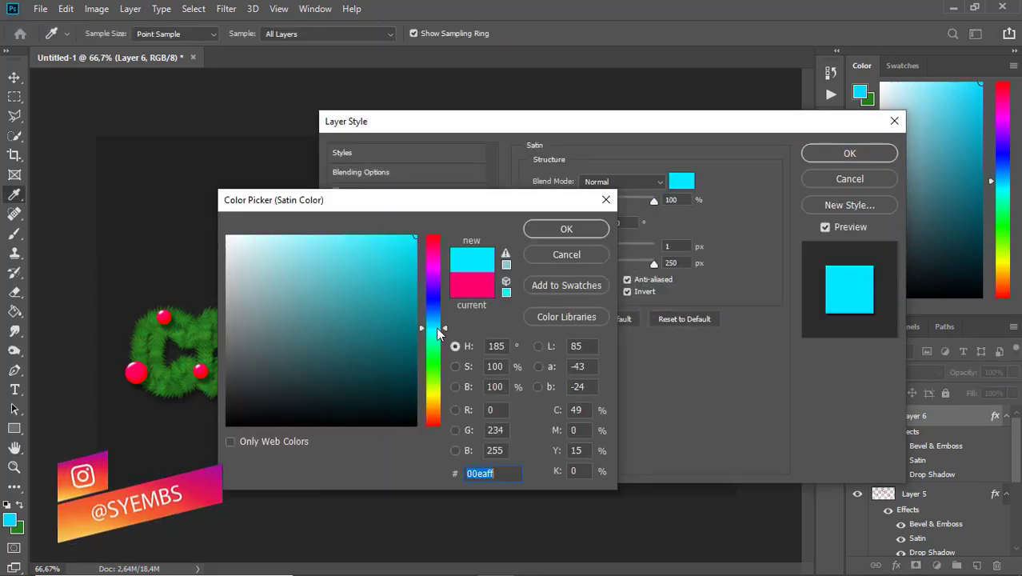
pyautogui.click(566, 228)
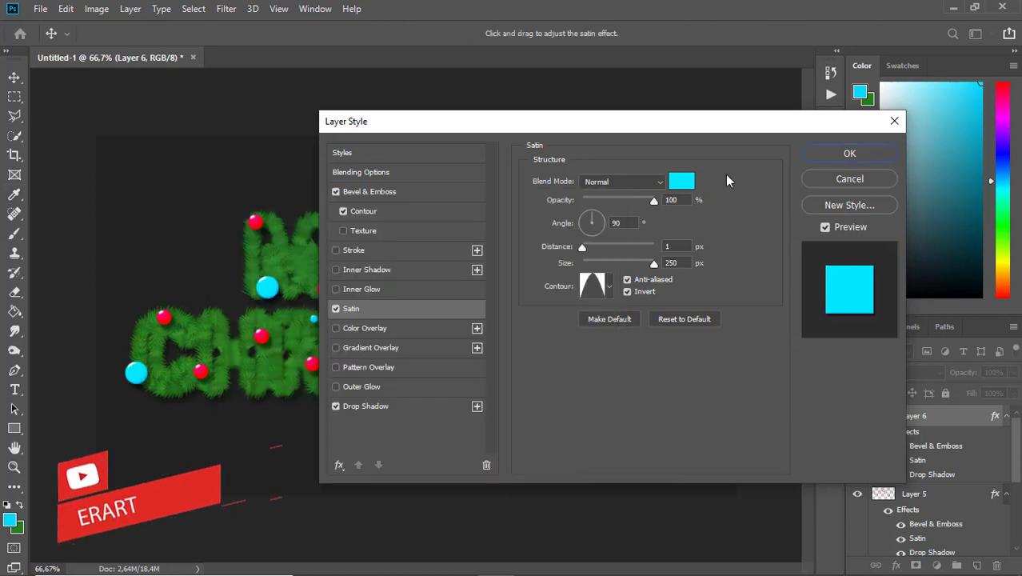
pyautogui.click(816, 157)
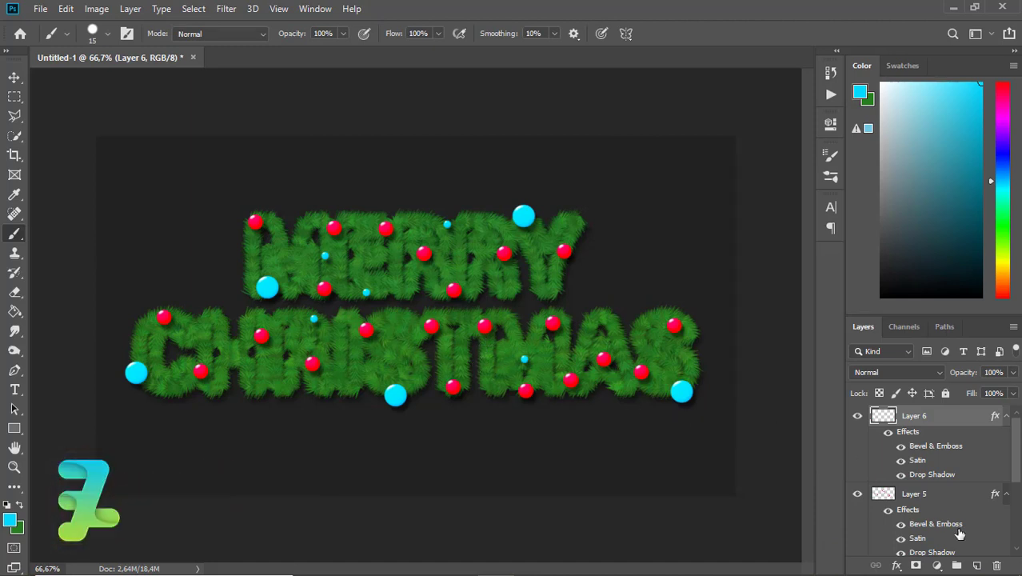
# Add a new layer above Layer 6 and set the brush's foreground color to yellow ffde01
pyautogui.click(977, 565)
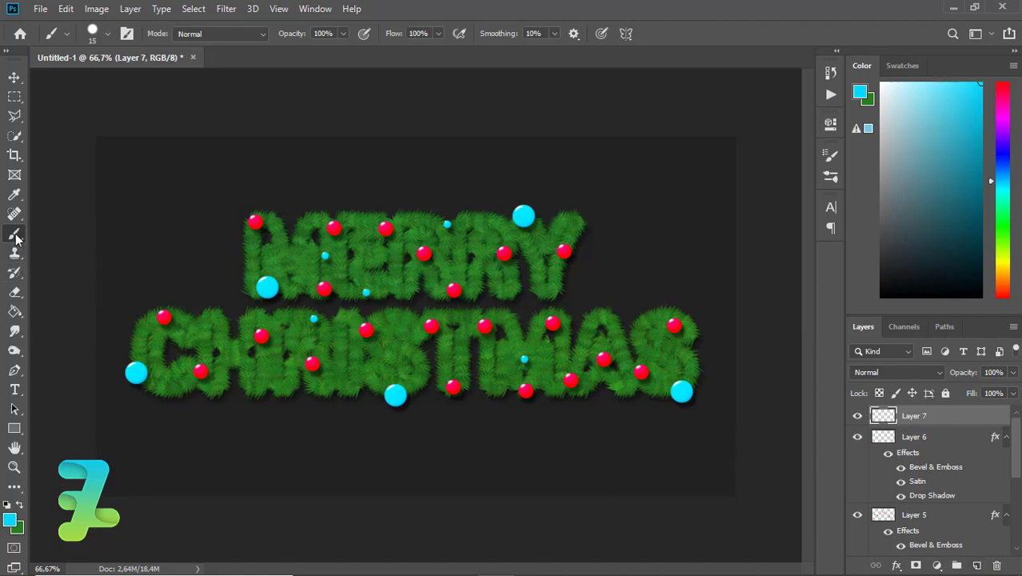
pyautogui.click(10, 521)
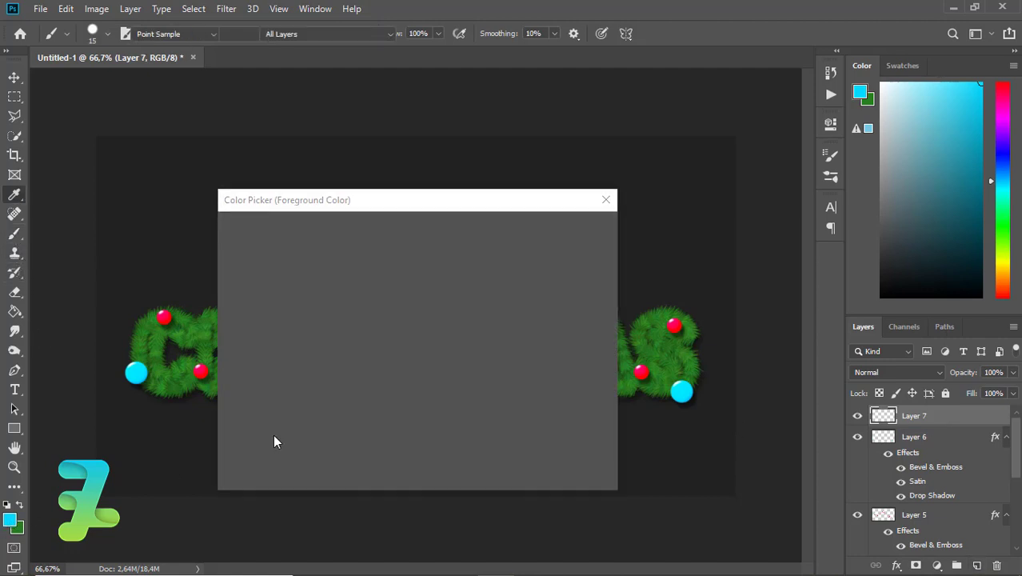
pyautogui.click(434, 397)
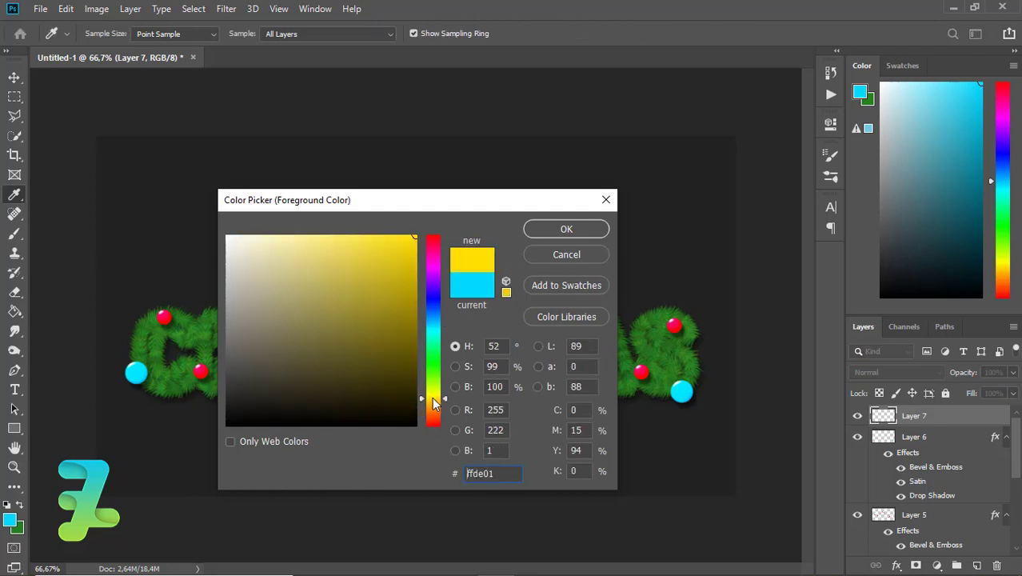
pyautogui.click(566, 230)
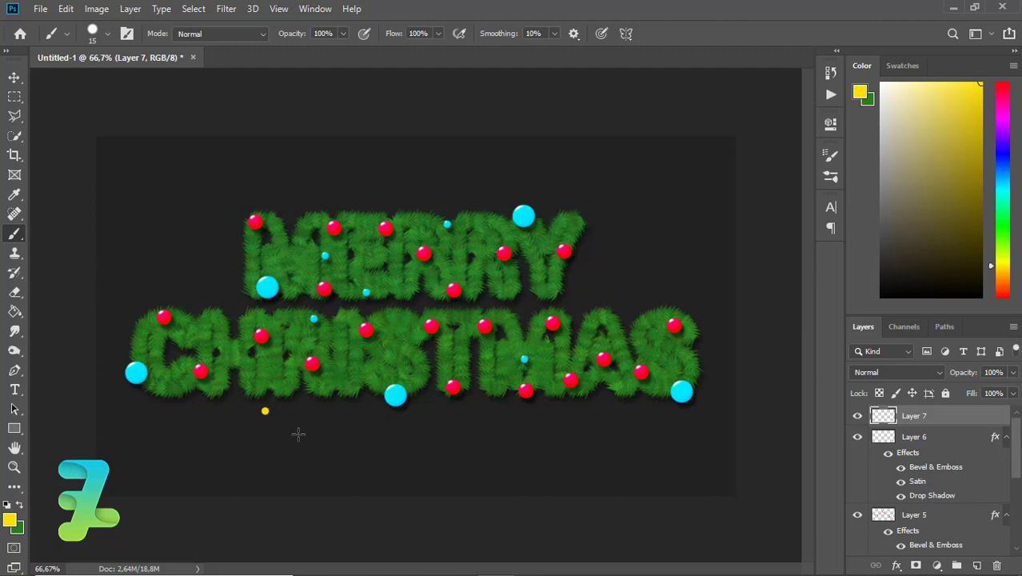
# Undo the small yellow dot, enlarge the brush to 30 px, and paint five yellow balls around and between the two words
pyautogui.hotkey('ctrl', 'z')
pyautogui.click(275, 417)
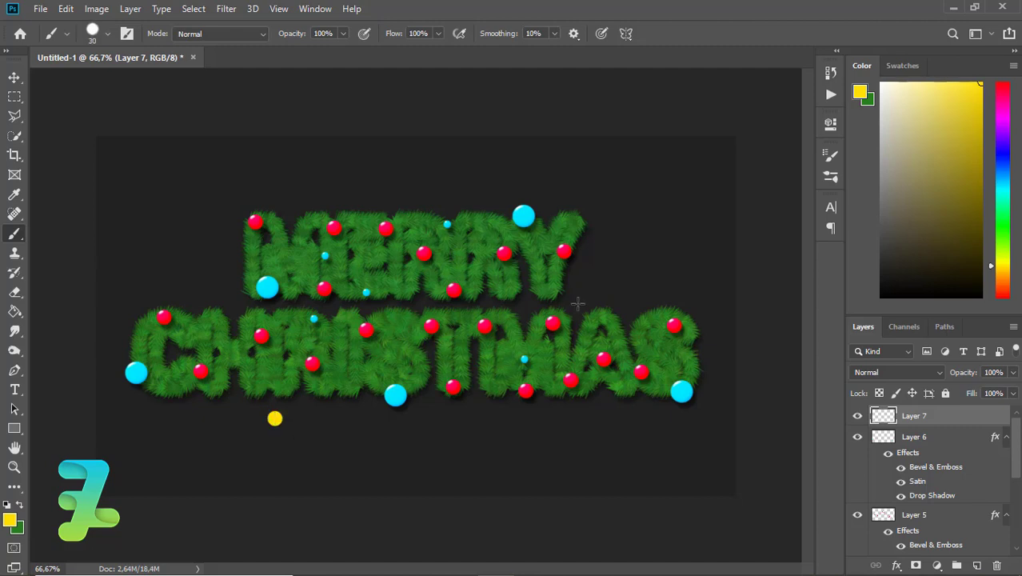
pyautogui.click(600, 255)
pyautogui.click(710, 372)
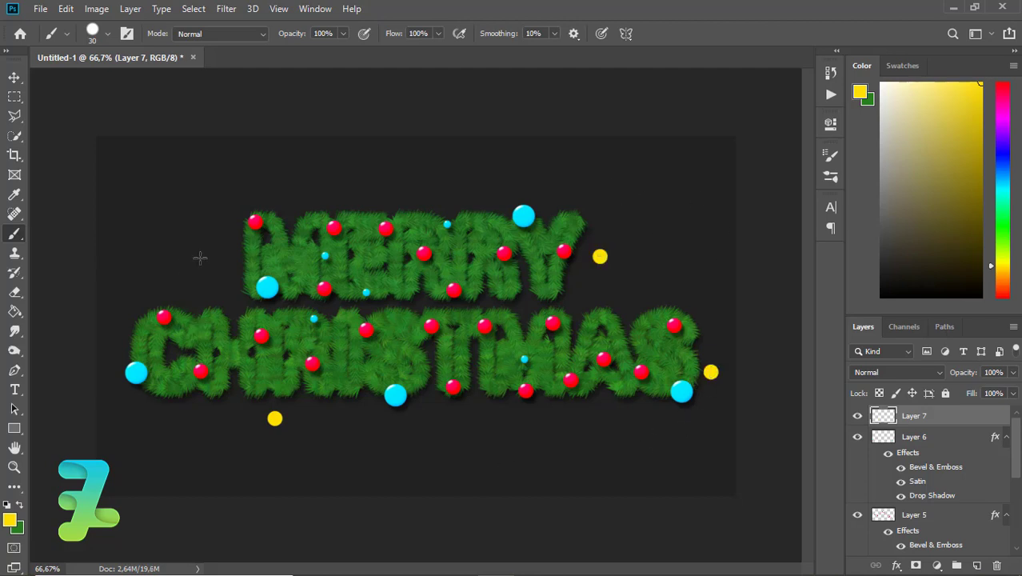
pyautogui.click(213, 278)
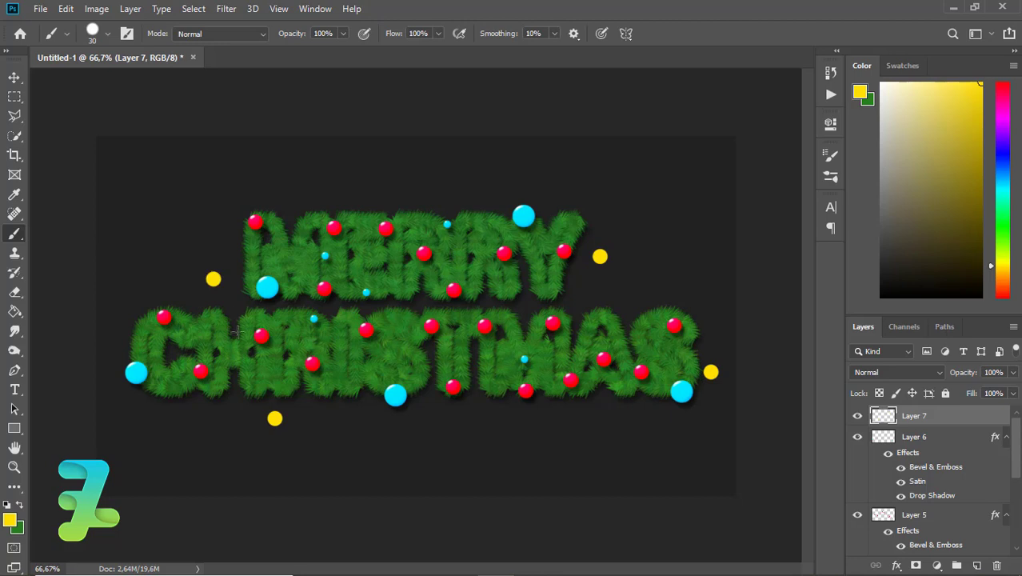
pyautogui.click(408, 315)
# Paste the copied layer style onto Layer 7 and change its Satin color to yellow ffde00
pyautogui.rightClick(984, 421)
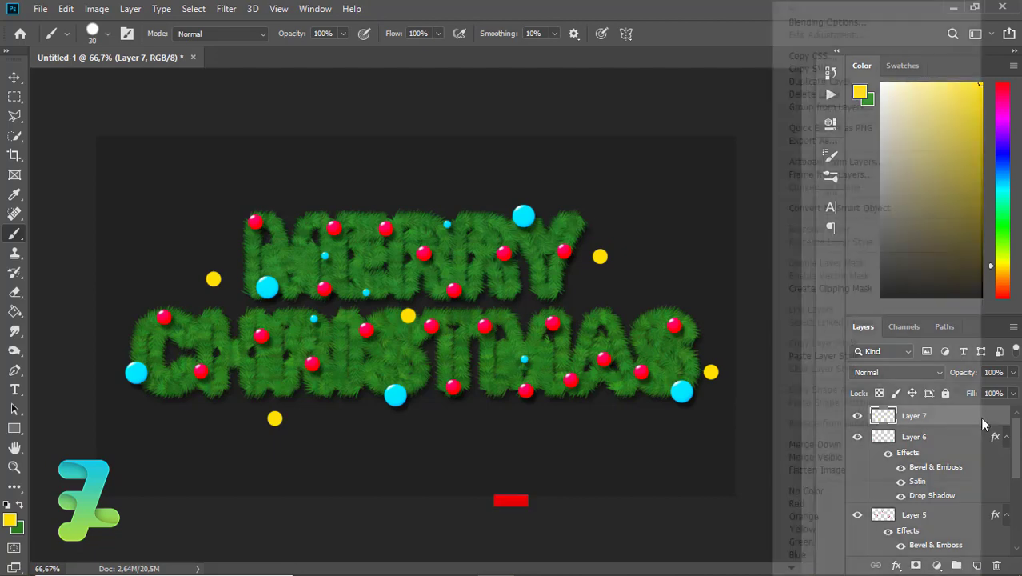
pyautogui.click(881, 359)
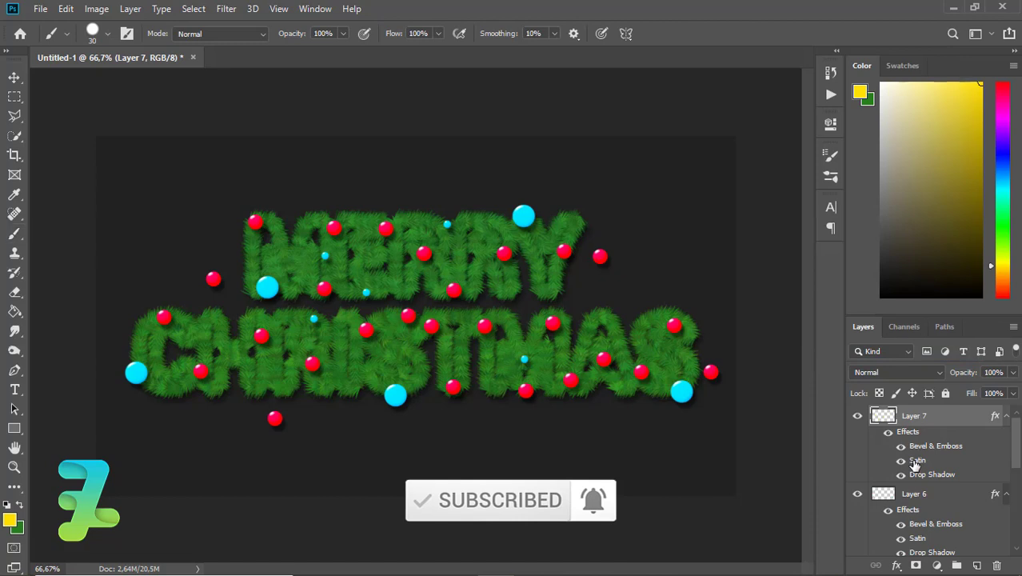
pyautogui.doubleClick(916, 461)
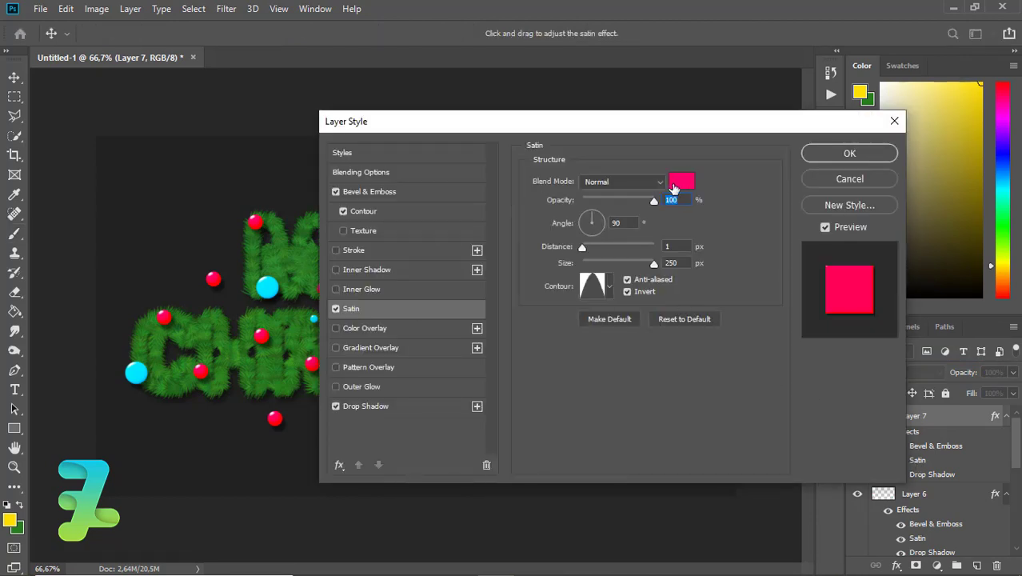
pyautogui.click(681, 181)
pyautogui.click(436, 399)
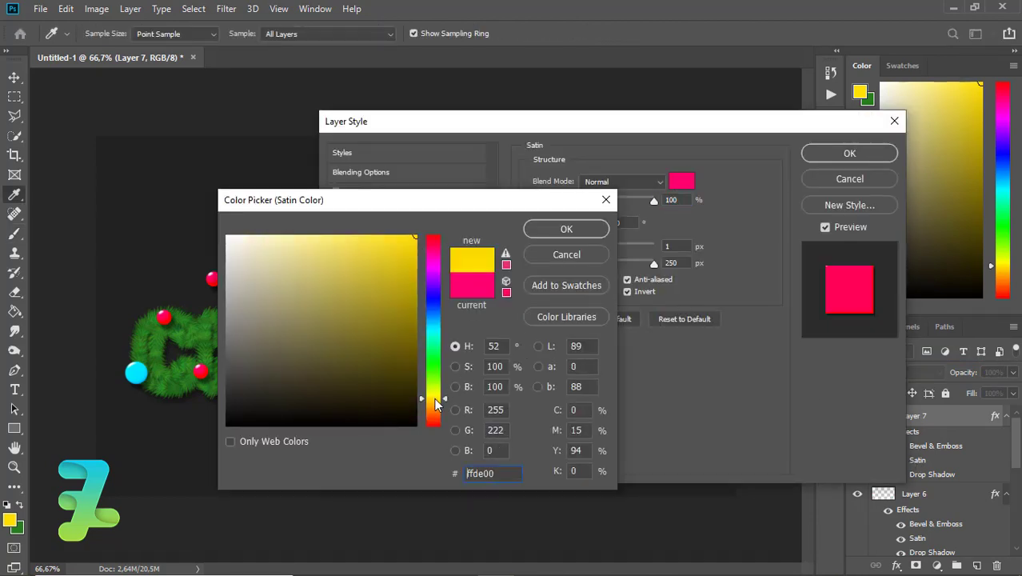
pyautogui.click(567, 230)
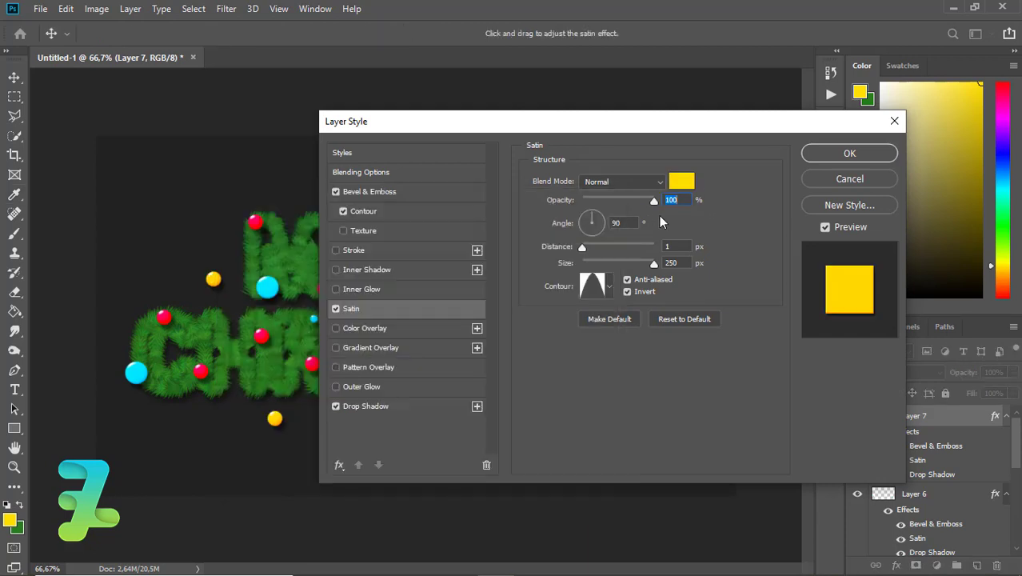
pyautogui.click(864, 156)
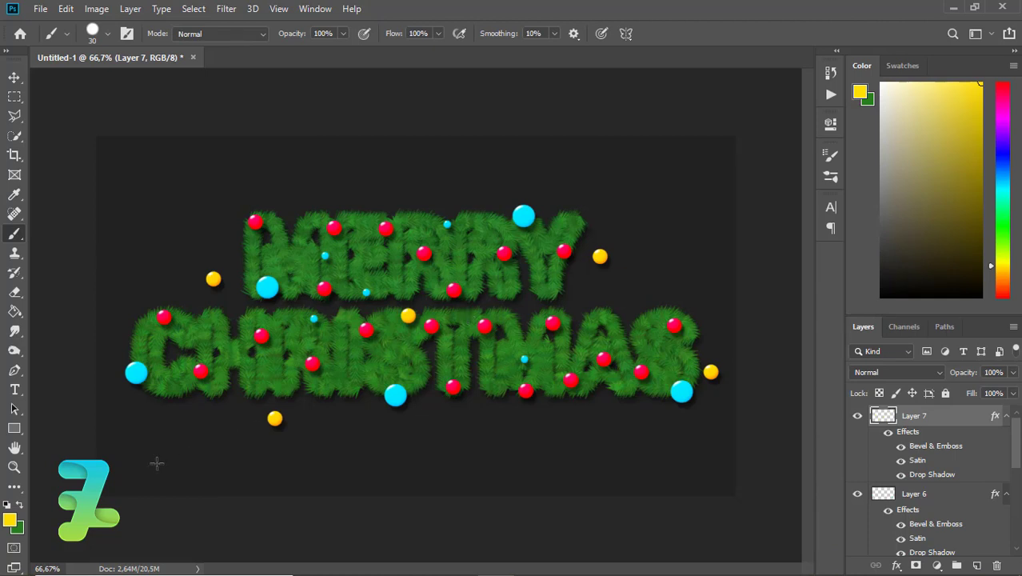
# Add a new layer above Group 2 and move it beneath Group 1, just above the CHRISTMAS text layer
pyautogui.hotkey('ctrl', '+')
pyautogui.hotkey('ctrl', '+')
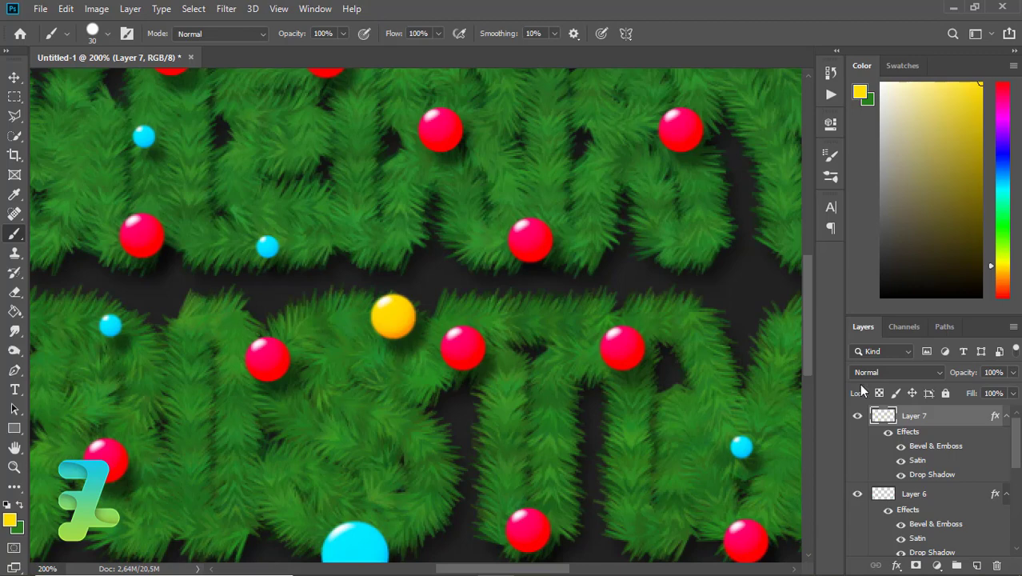
pyautogui.moveTo(810, 343); pyautogui.dragTo(811, 379)
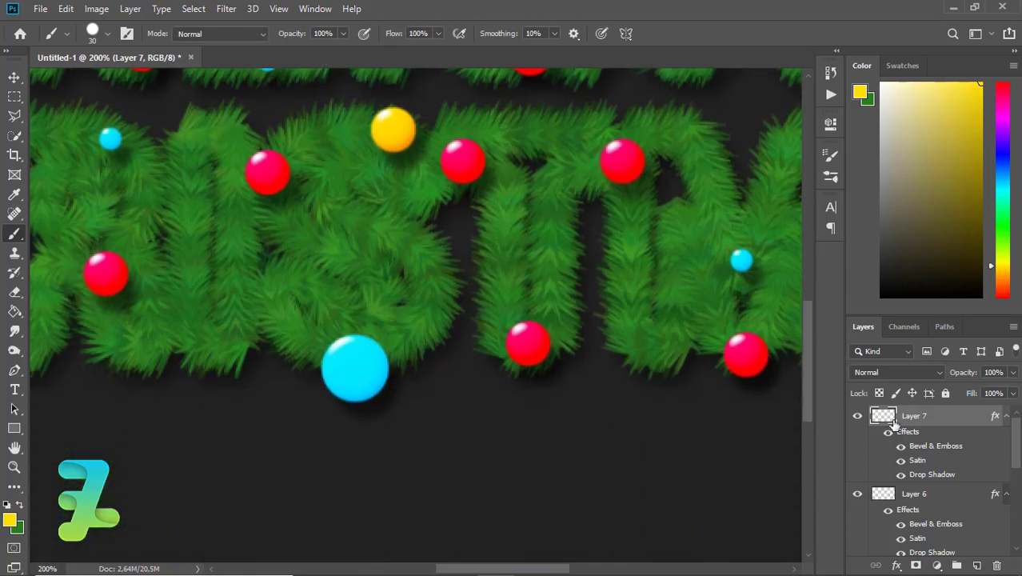
pyautogui.moveTo(1017, 458); pyautogui.dragTo(1017, 512)
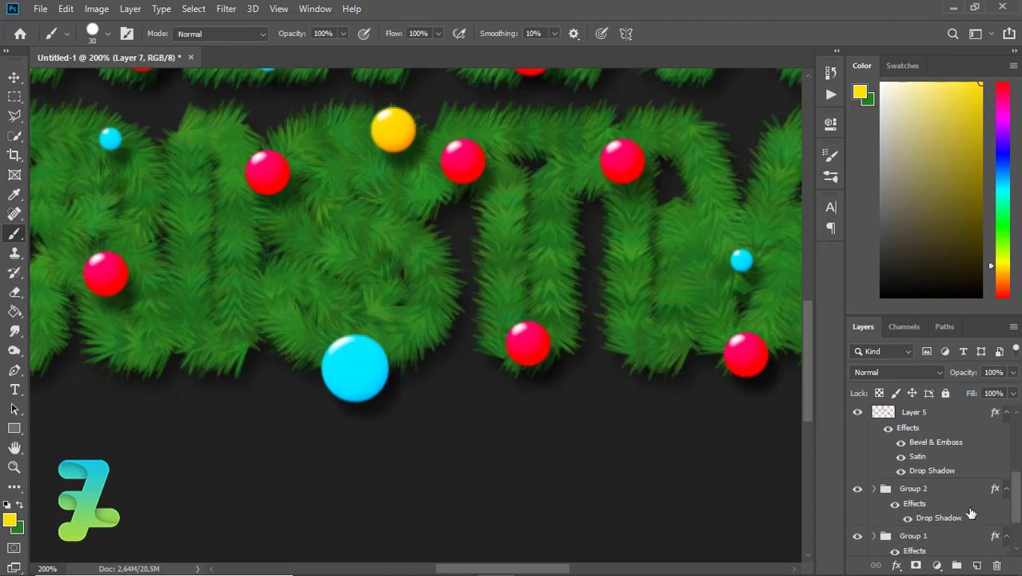
pyautogui.click(884, 493)
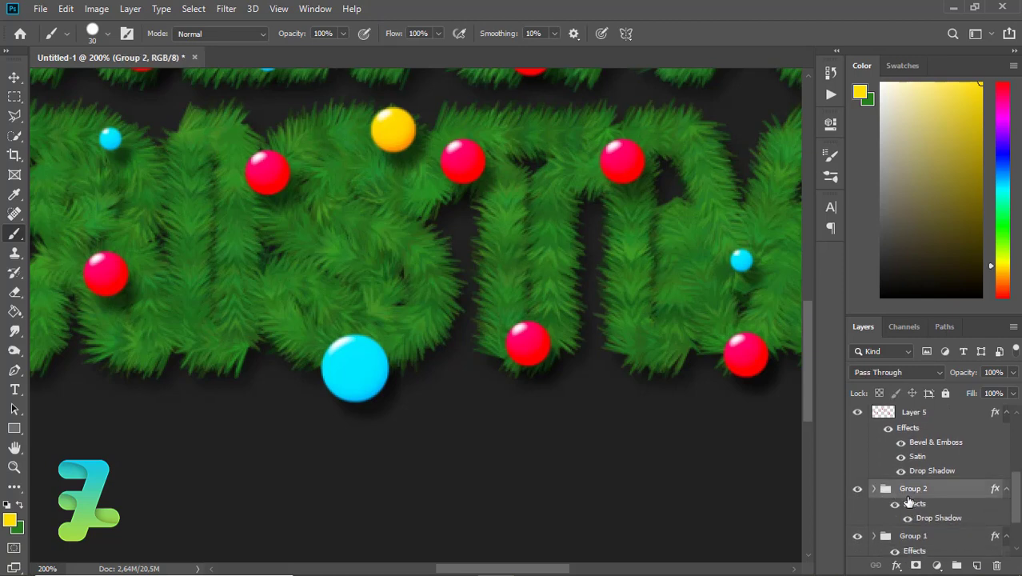
pyautogui.click(976, 565)
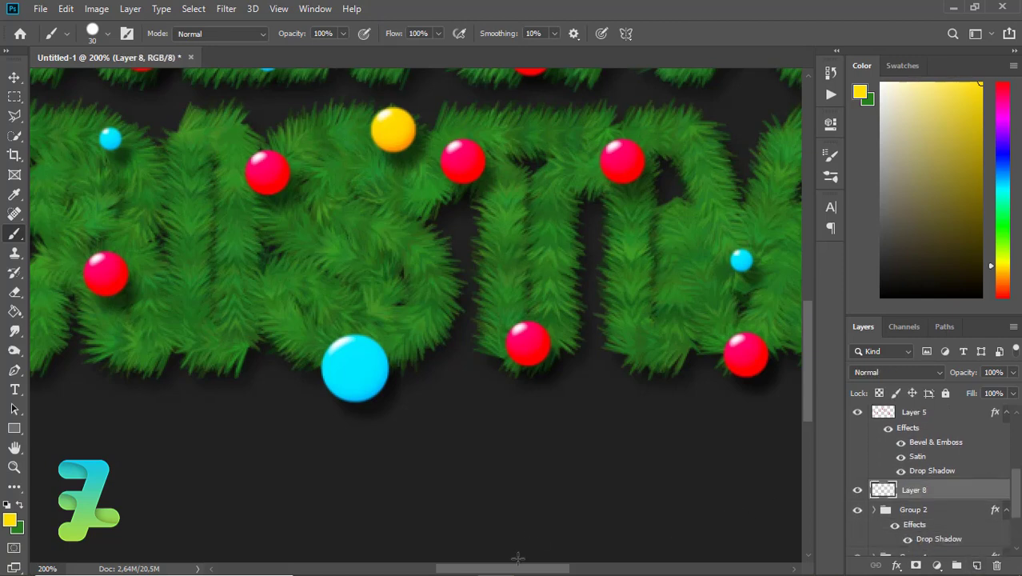
pyautogui.moveTo(518, 569); pyautogui.dragTo(461, 573)
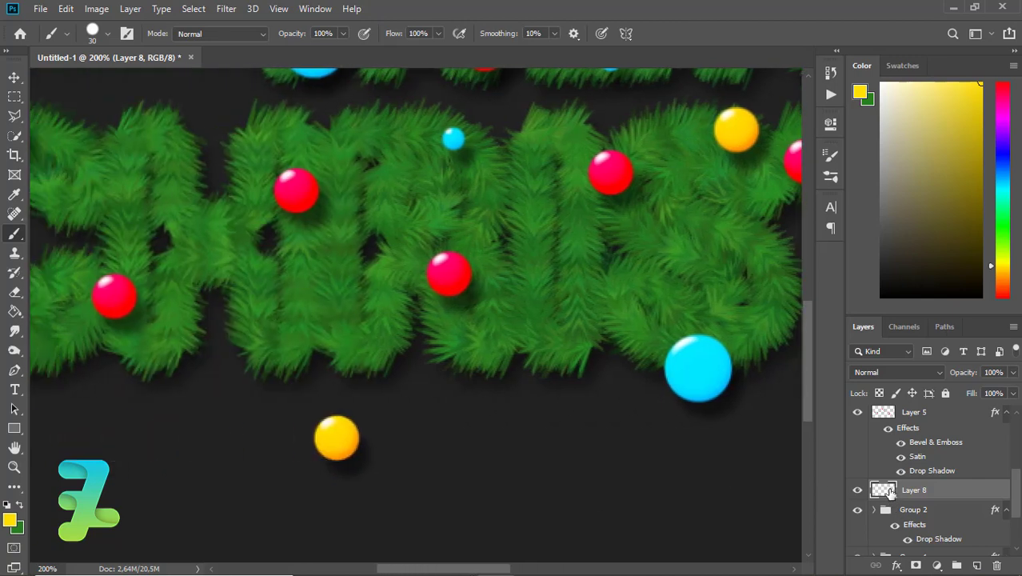
pyautogui.moveTo(890, 491); pyautogui.dragTo(887, 516)
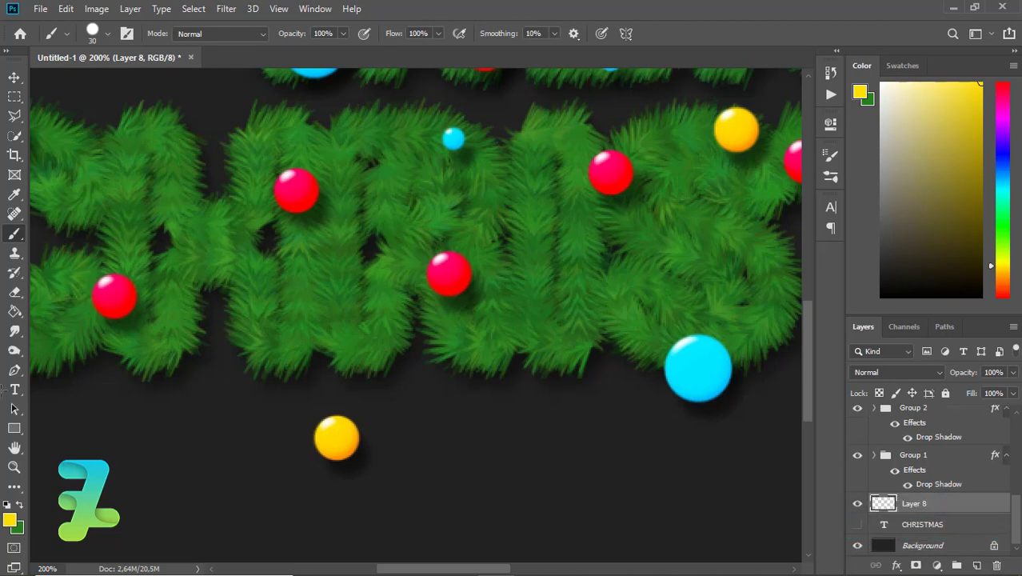
# Draw a 2 x 58 px rectangle as a string from the yellow ball below CHRISTMAS up into the letters, and fill it white
pyautogui.click(13, 429)
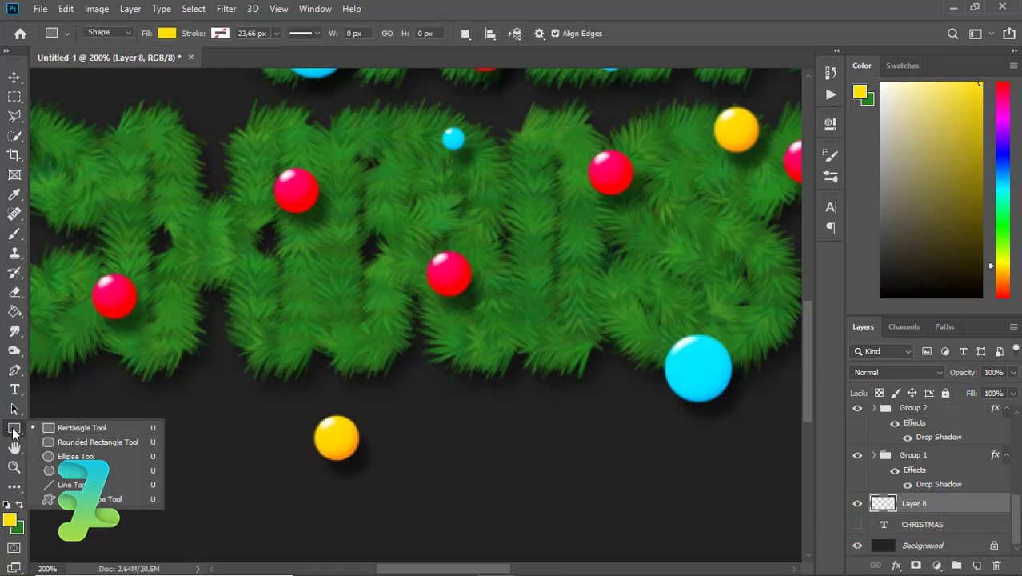
pyautogui.click(56, 428)
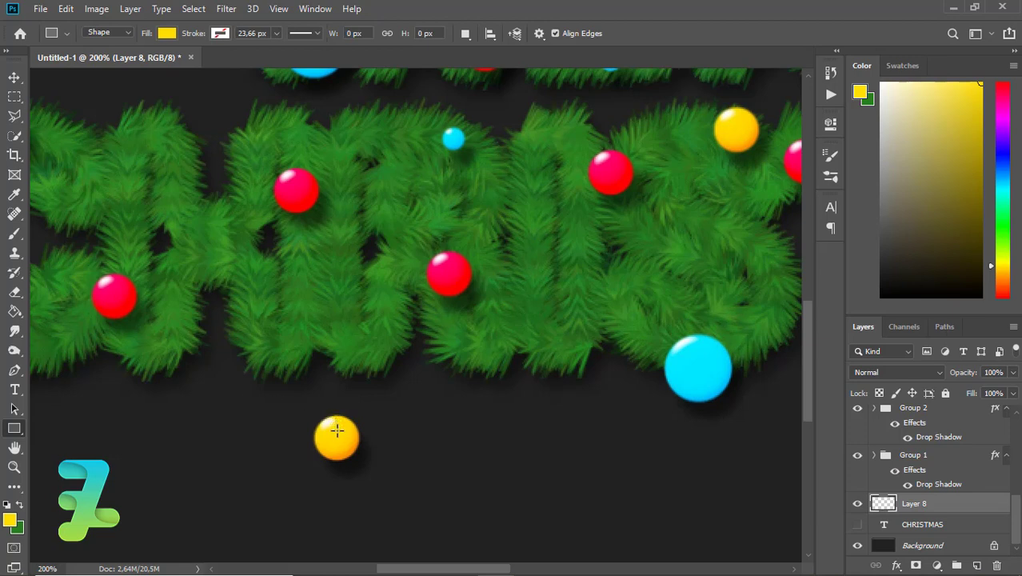
pyautogui.moveTo(337, 430); pyautogui.dragTo(337, 346)
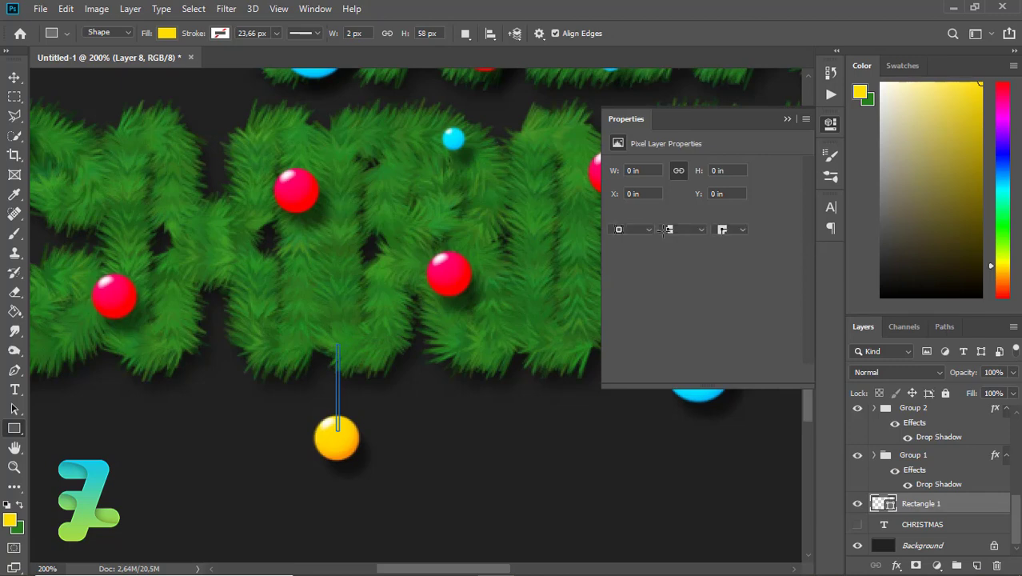
pyautogui.click(618, 214)
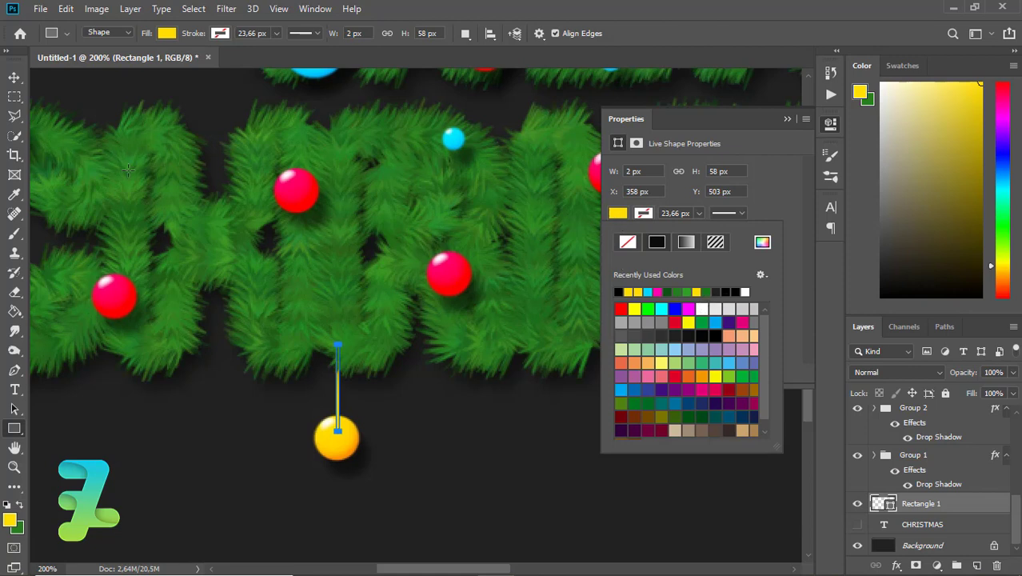
pyautogui.click(702, 310)
pyautogui.click(13, 78)
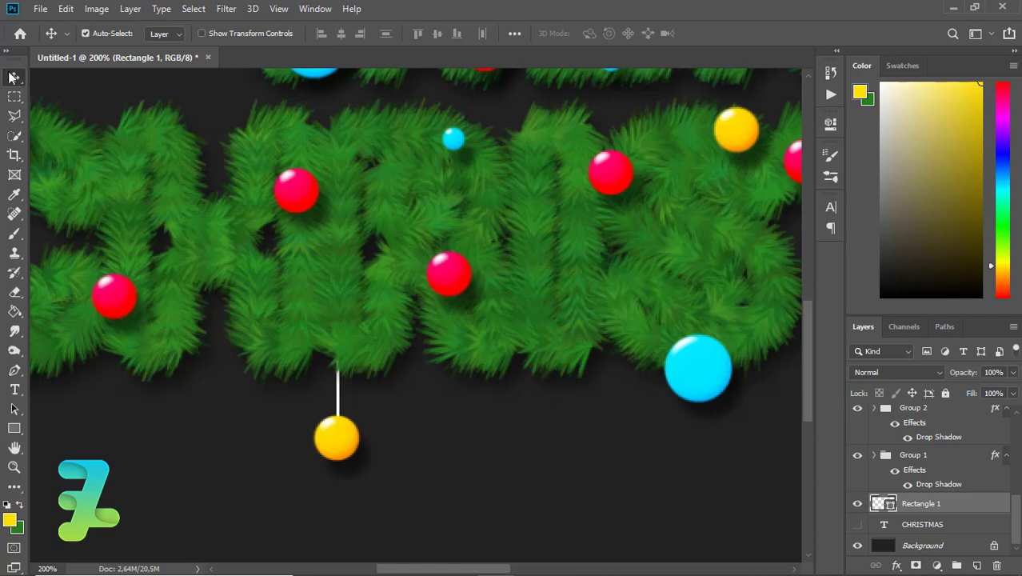
# Switch to the Brush tool and set its foreground color to near-black
pyautogui.click(14, 233)
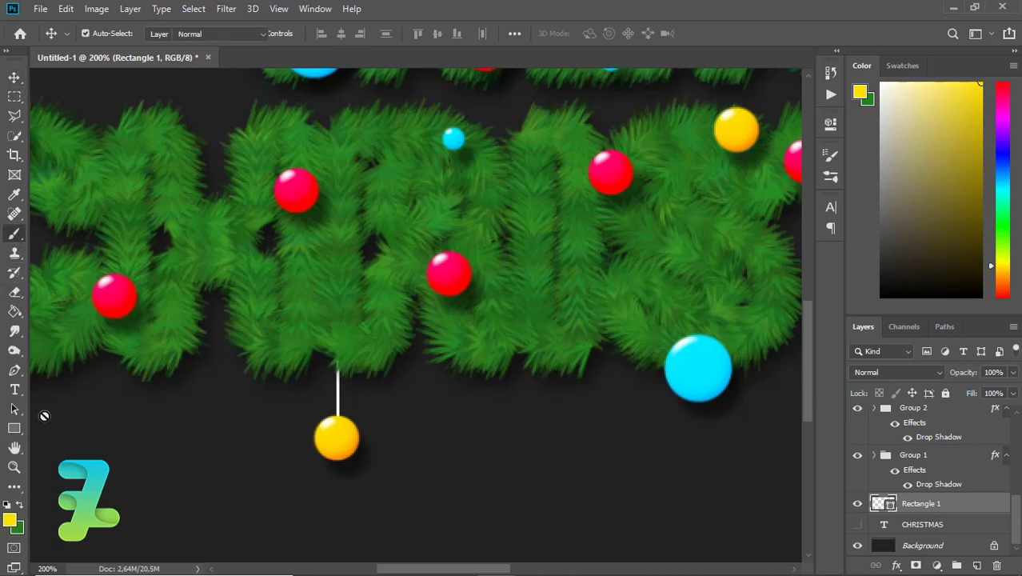
pyautogui.click(13, 523)
pyautogui.click(209, 415)
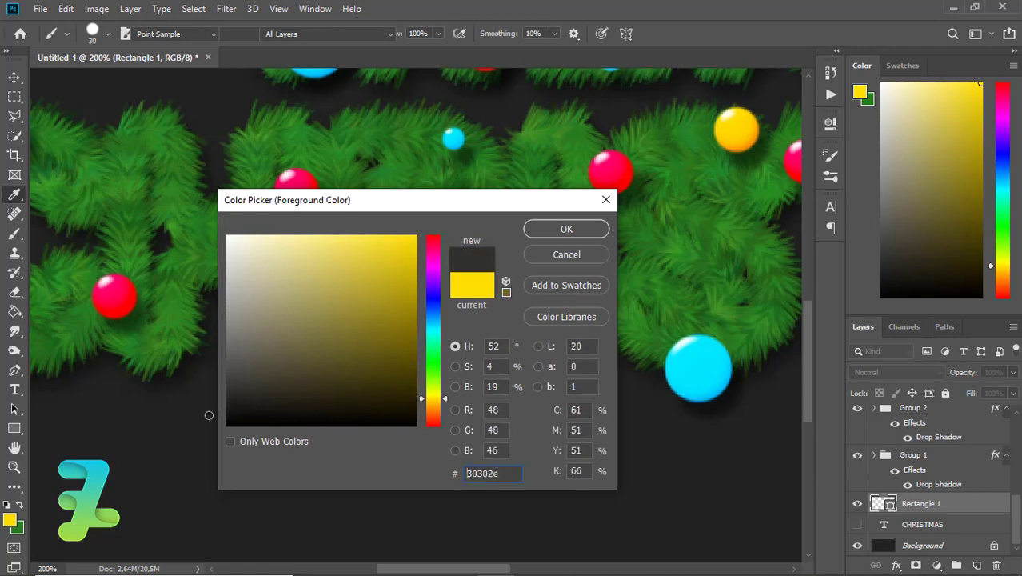
pyautogui.moveTo(209, 415); pyautogui.dragTo(209, 415)
pyautogui.click(569, 233)
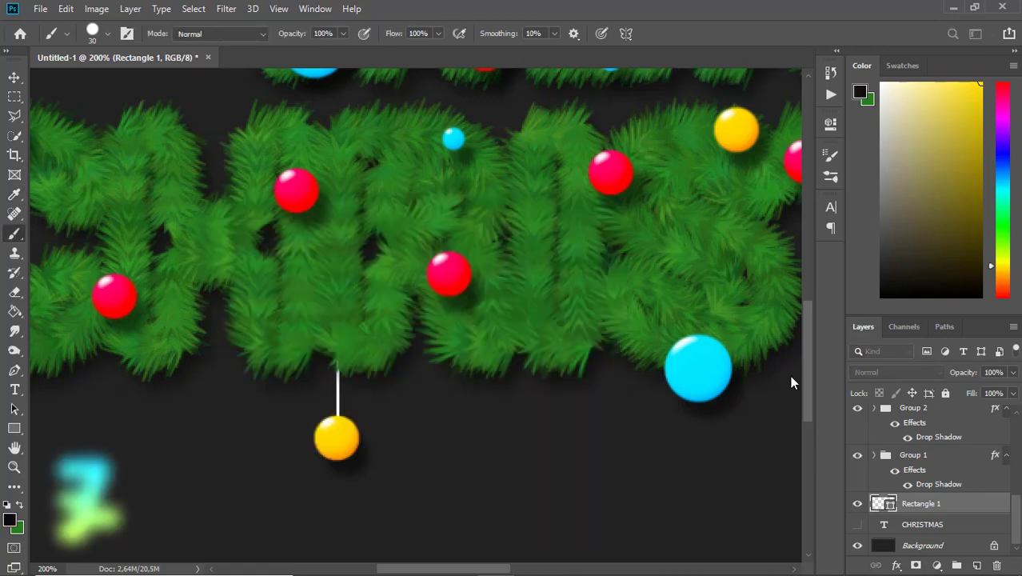
# Add a new layer above Rectangle 1 and make it a clipping mask on the string
pyautogui.click(975, 565)
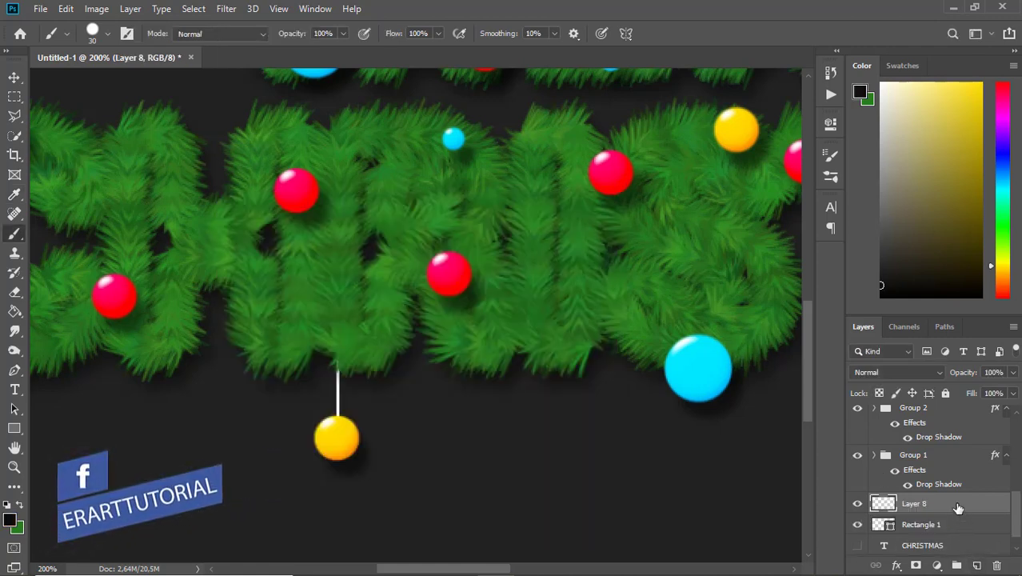
pyautogui.rightClick(848, 384)
pyautogui.click(720, 289)
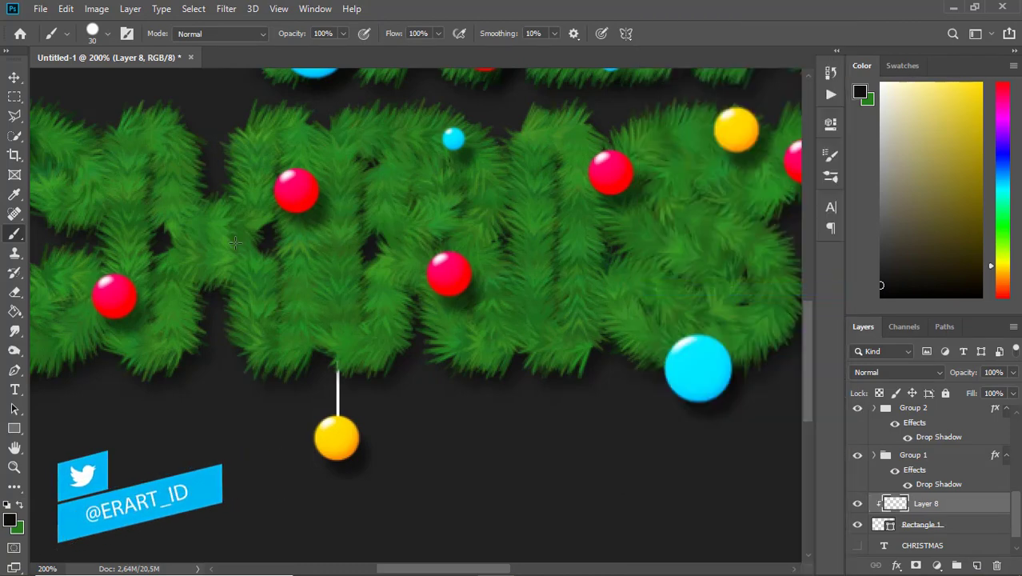
# Lower the hardness of the 30 px brush and softly darken the string just above the yellow ball
pyautogui.click(109, 35)
pyautogui.moveTo(164, 116); pyautogui.dragTo(76, 119)
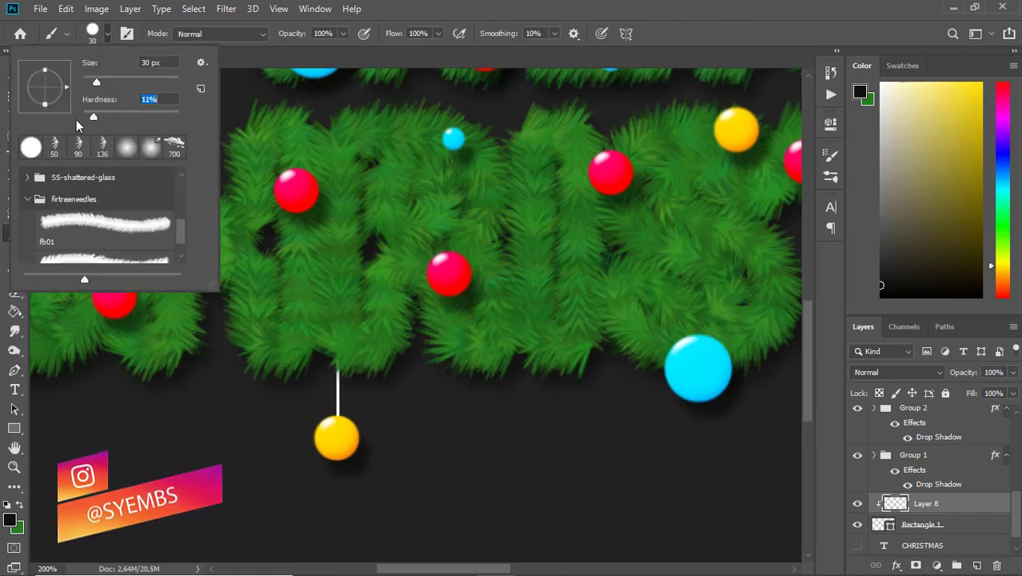
pyautogui.click(111, 32)
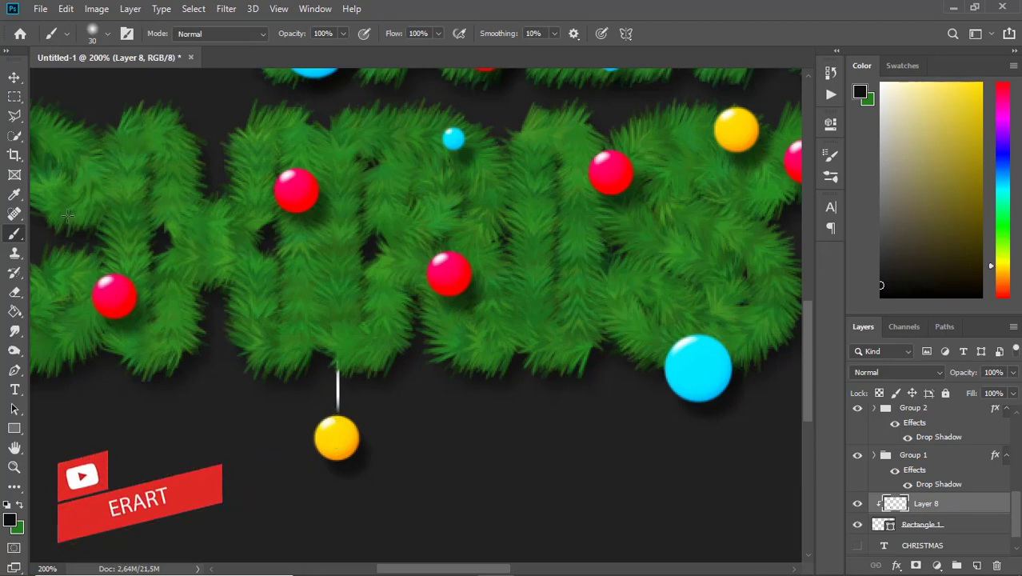
# Group Layer 8 with Rectangle 1 and nudge the string group slightly to the left and up
pyautogui.click(14, 77)
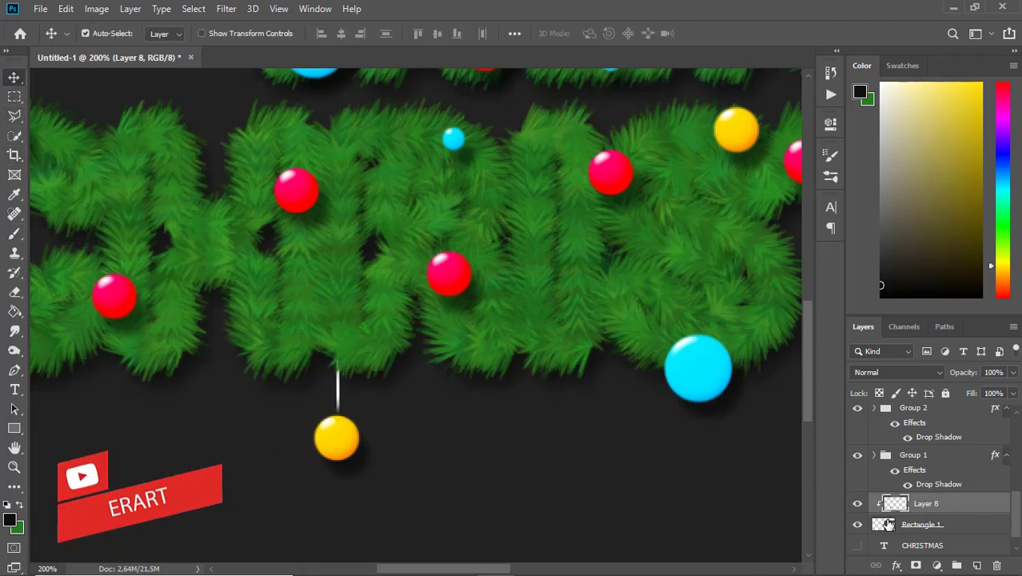
pyautogui.keyDown('shift'); pyautogui.click(884, 526); pyautogui.keyUp('shift')
pyautogui.hotkey('ctrl', 'g')
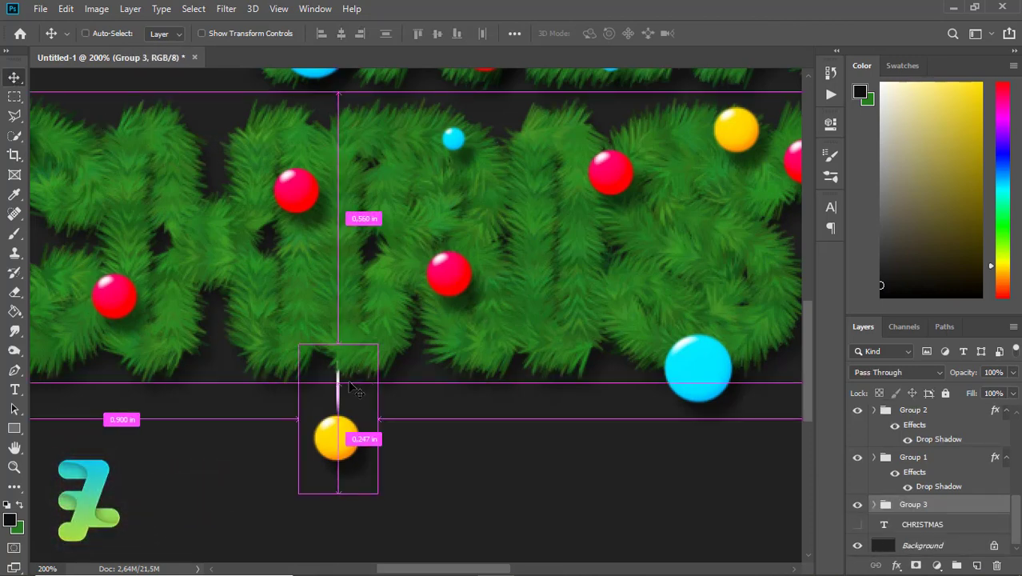
pyautogui.moveTo(348, 384); pyautogui.dragTo(346, 379)
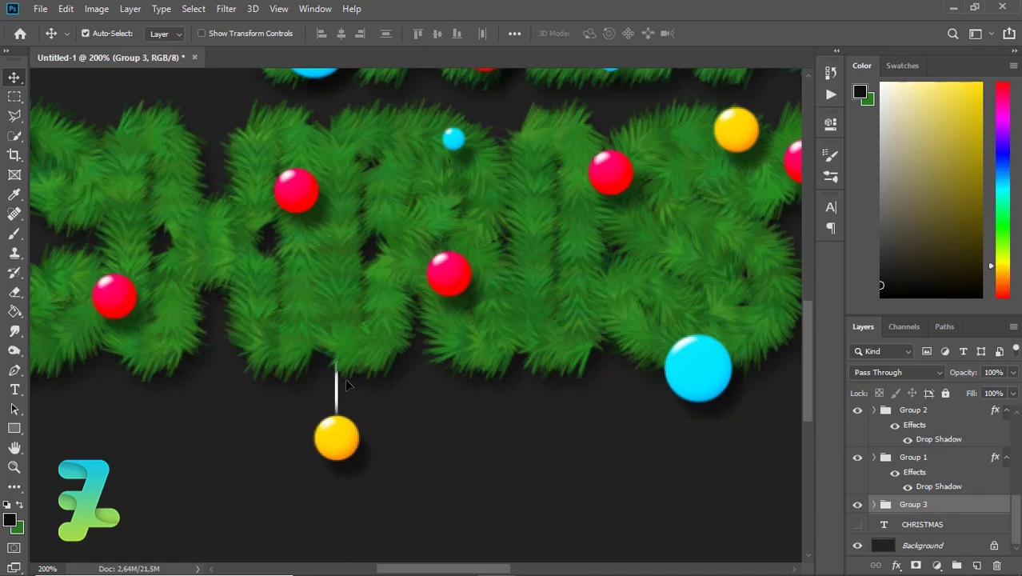
pyautogui.press('Left')
# Convert Group 3 to a smart object and undo its misplaced duplicate
pyautogui.rightClick(972, 512)
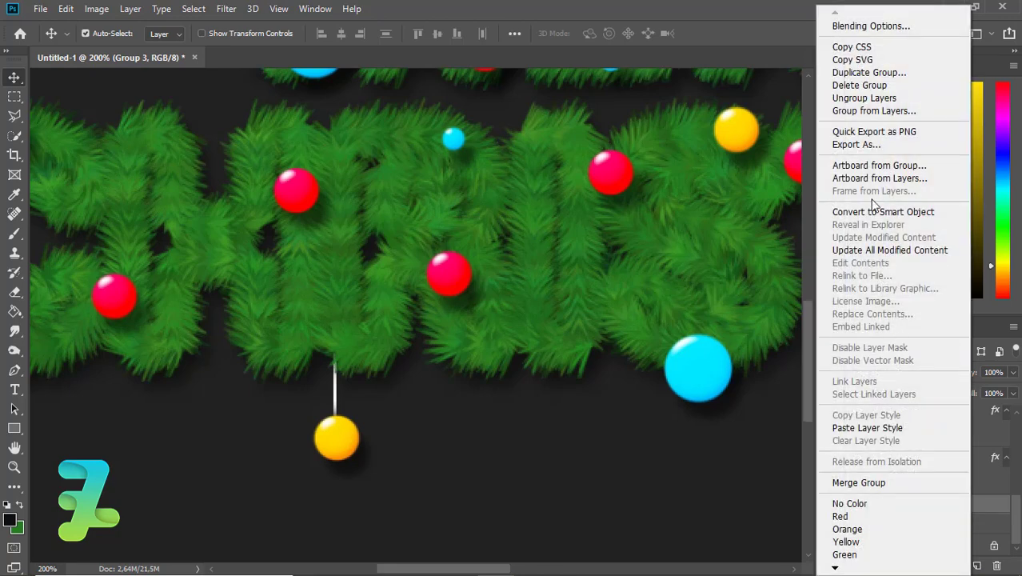
pyautogui.click(875, 211)
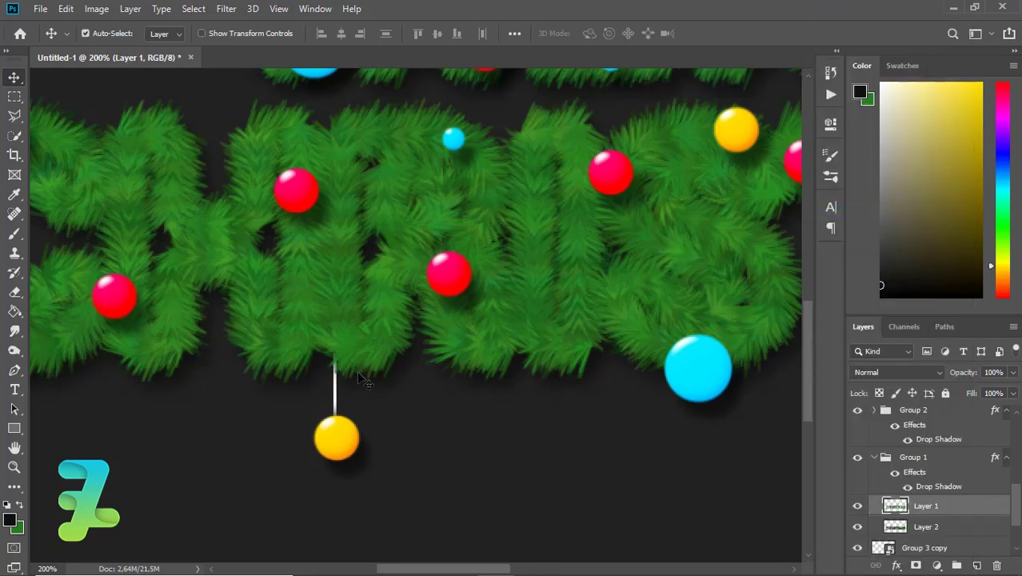
pyautogui.hotkey('ctrl', 'z')
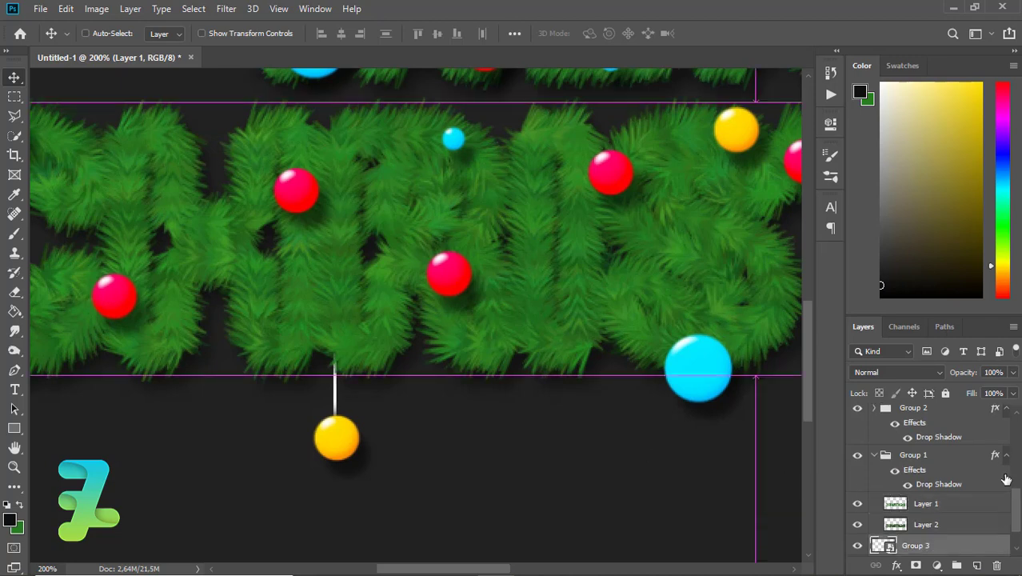
pyautogui.moveTo(1016, 512); pyautogui.dragTo(1007, 531)
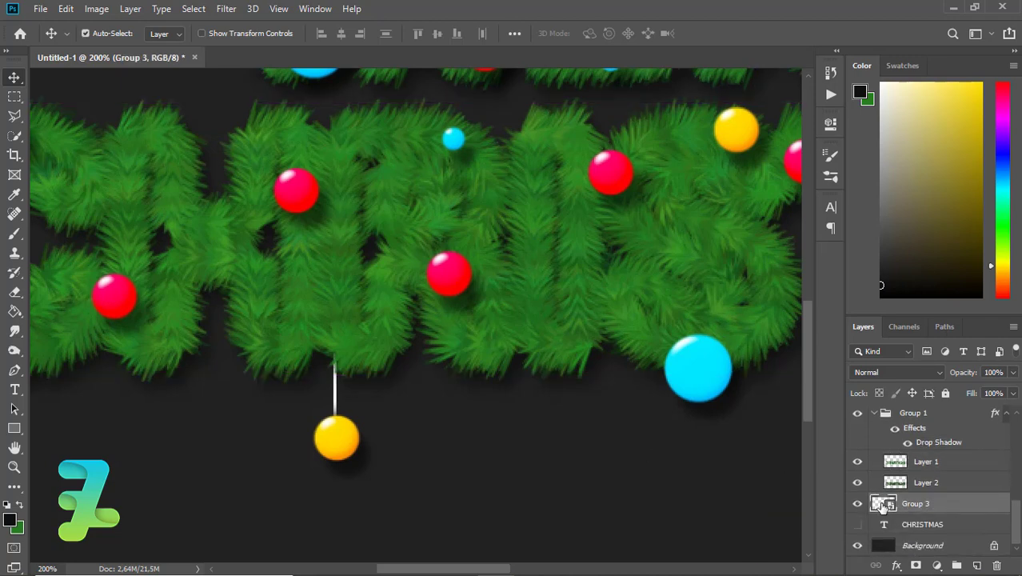
# Duplicate the Group 3 string and hang the copy directly above the yellow ball on the first S of CHRISTMAS
pyautogui.hotkey('ctrl', 'j')
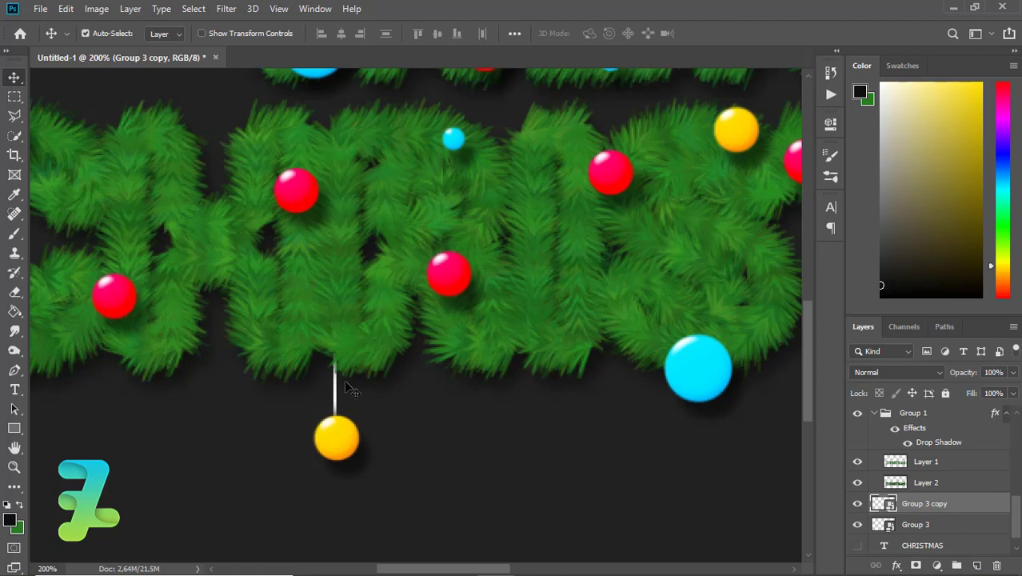
pyautogui.moveTo(332, 384); pyautogui.dragTo(535, 381)
pyautogui.hotkey('ctrl', '-')
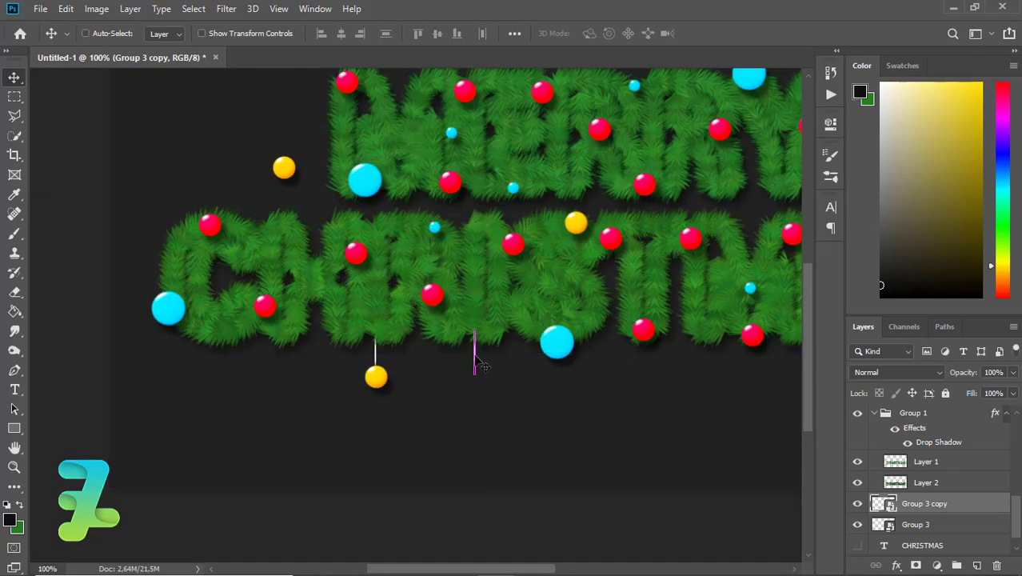
pyautogui.moveTo(478, 364); pyautogui.dragTo(574, 216)
pyautogui.hotkey('ctrl', 'Right')
# Duplicate the string above the pink ball between the I and S of CHRISTMAS and stretch it upward to about 0.343 in tall
pyautogui.hotkey('ctrl', 'j')
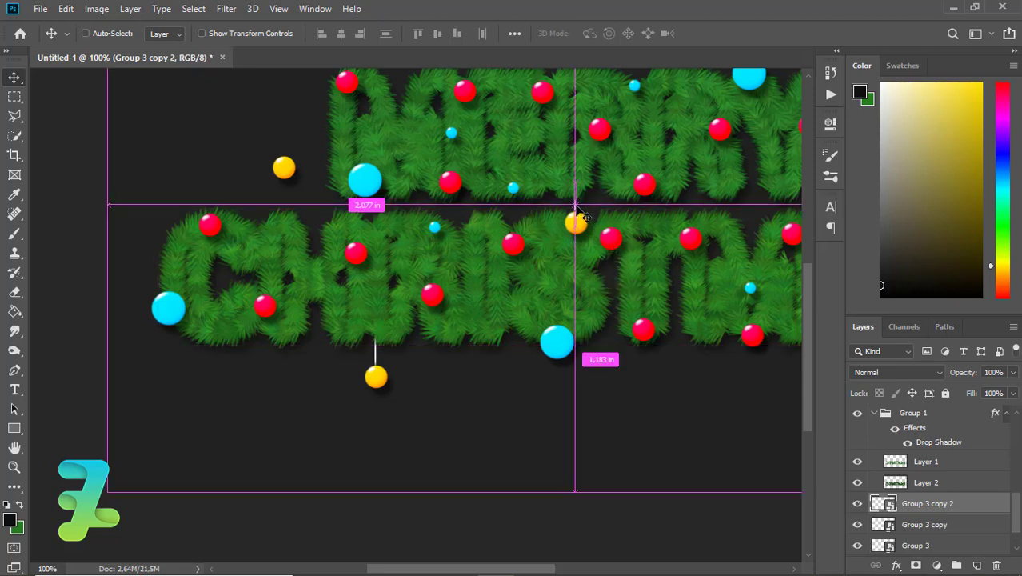
pyautogui.moveTo(574, 206); pyautogui.dragTo(513, 229)
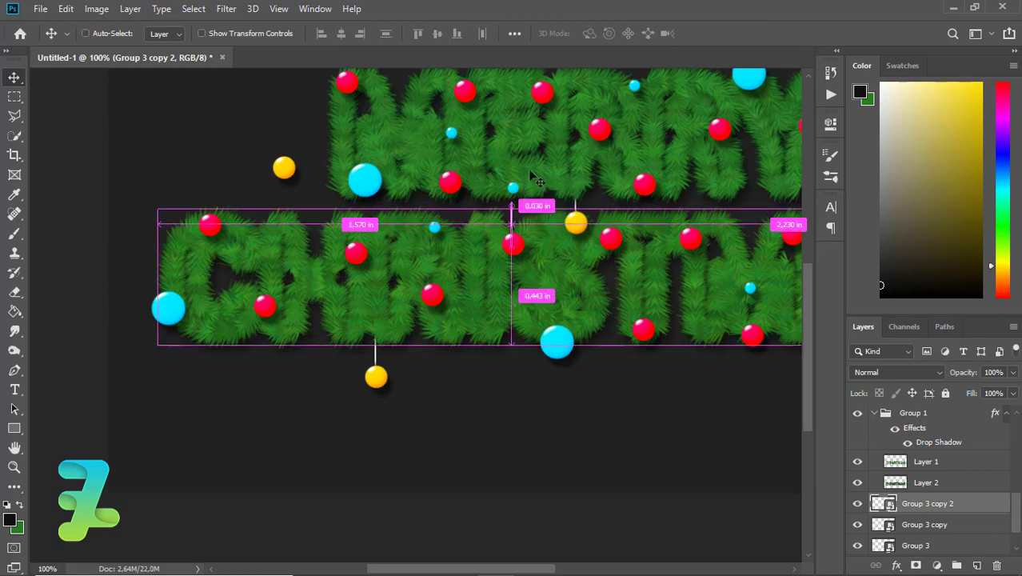
pyautogui.hotkey('ctrl', 't')
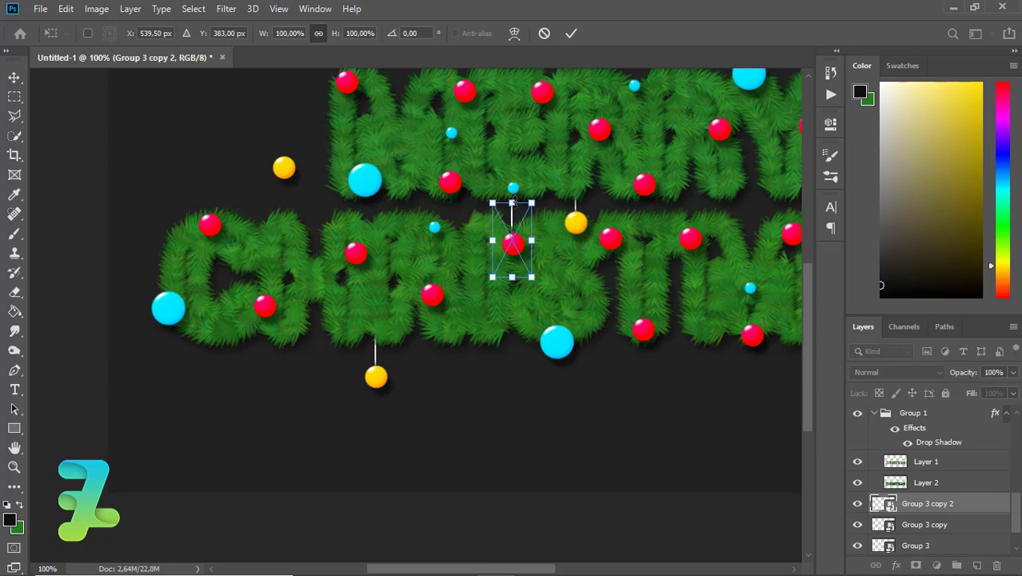
pyautogui.moveTo(514, 203); pyautogui.dragTo(512, 184)
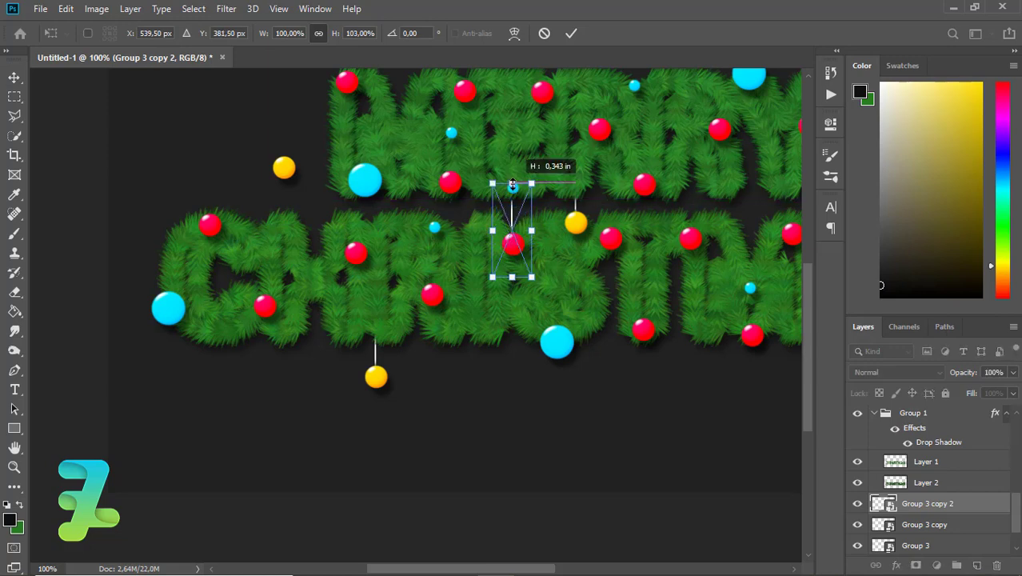
pyautogui.press('Return')
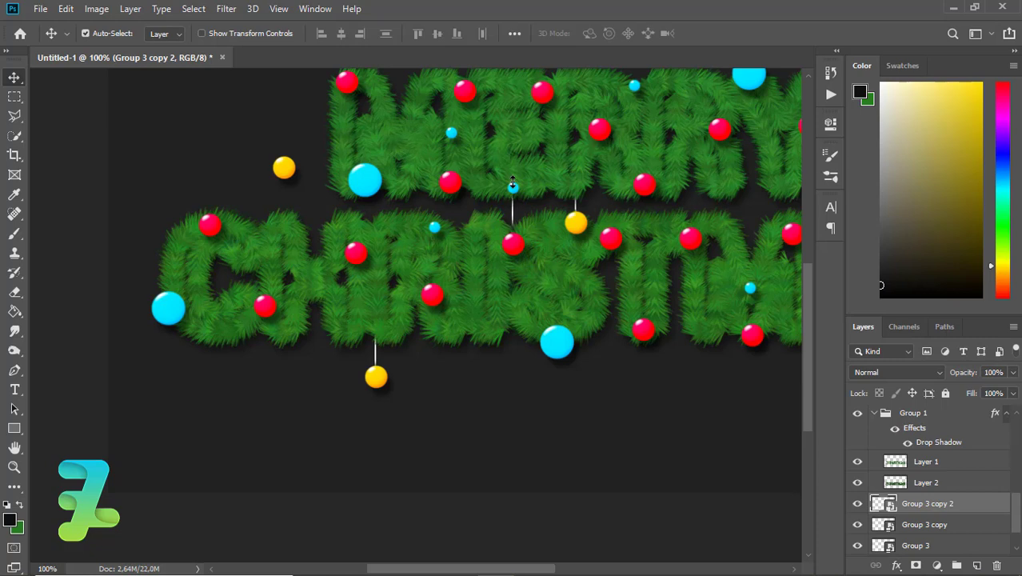
# Duplicate the string again and place the copy above the pink ball at the upper left of the M in CHRISTMAS
pyautogui.press('ctrl')
pyautogui.hotkey('ctrl', 'j')
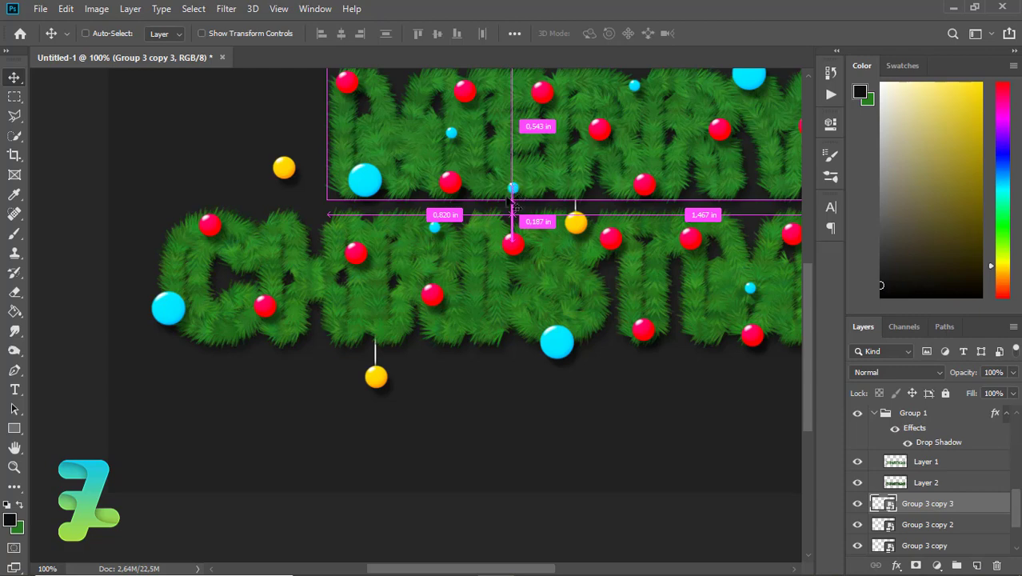
pyautogui.press('ctrl')
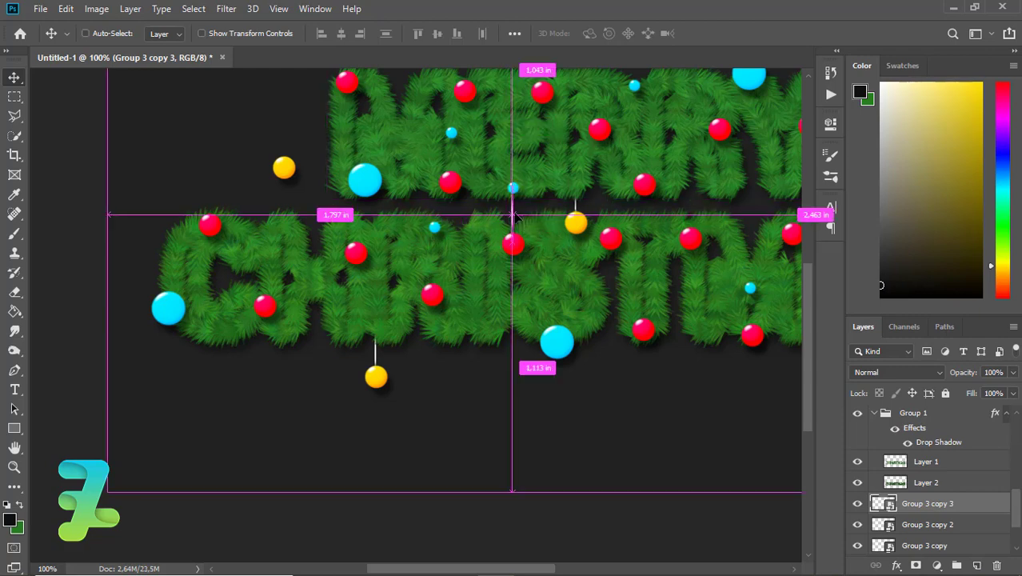
pyautogui.moveTo(514, 214); pyautogui.dragTo(687, 206)
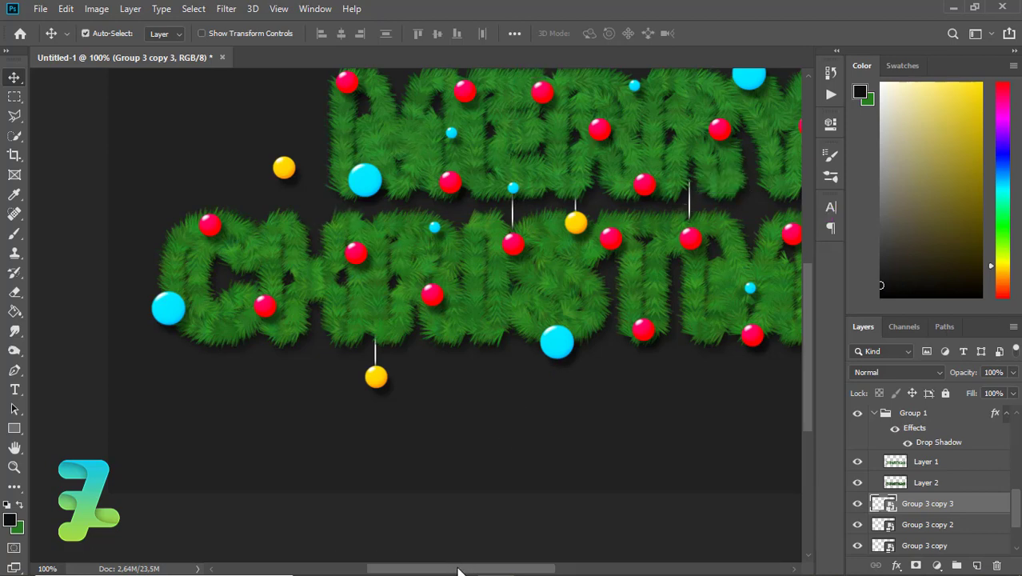
# Duplicate the string above the large cyan ball on the first S of CHRISTMAS and stack its layer just above Group 2, below the balls
pyautogui.moveTo(458, 568); pyautogui.dragTo(533, 568)
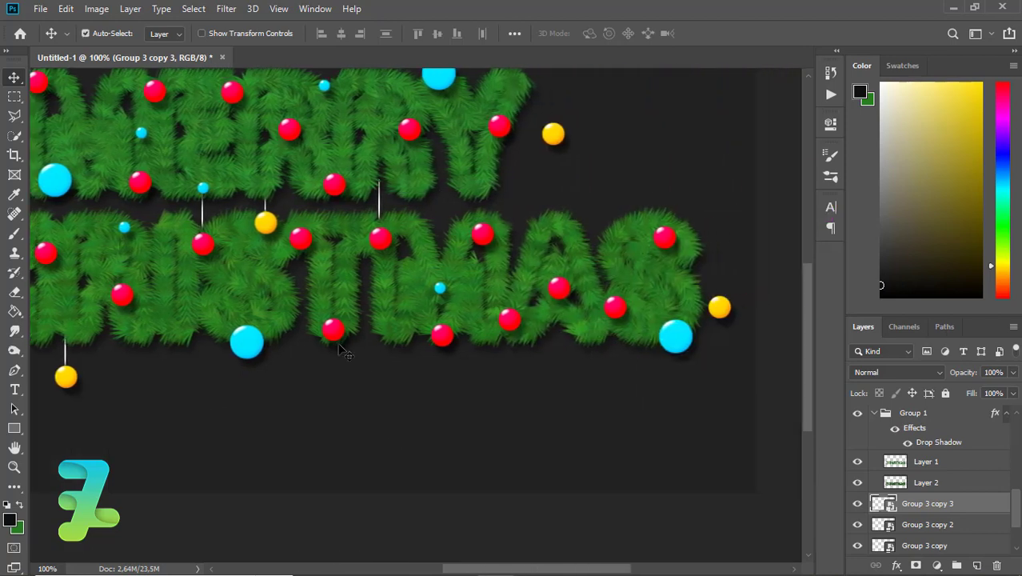
pyautogui.press('ctrl')
pyautogui.moveTo(886, 505); pyautogui.dragTo(893, 408)
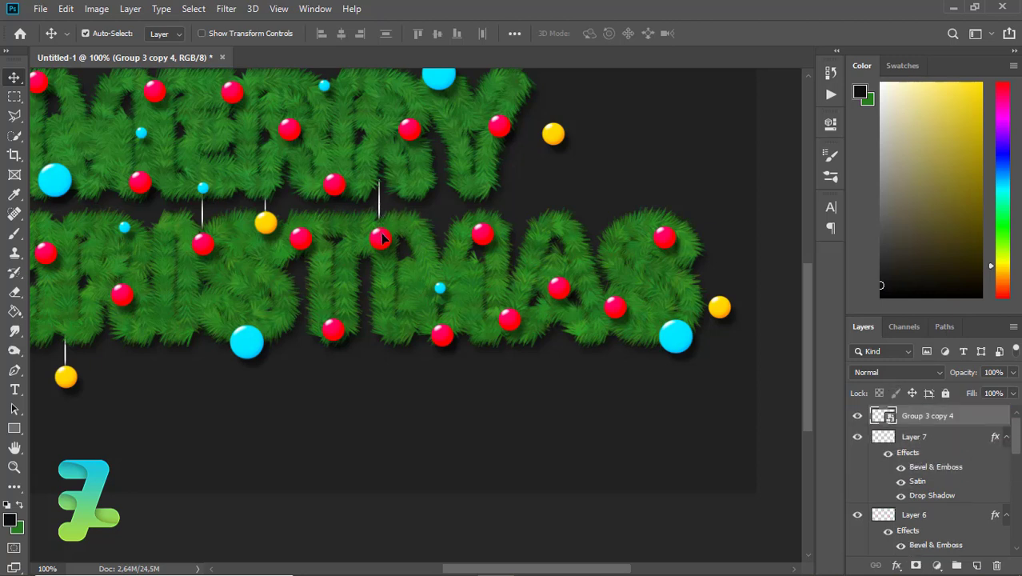
pyautogui.moveTo(378, 200); pyautogui.dragTo(390, 224)
pyautogui.moveTo(402, 260); pyautogui.dragTo(248, 308)
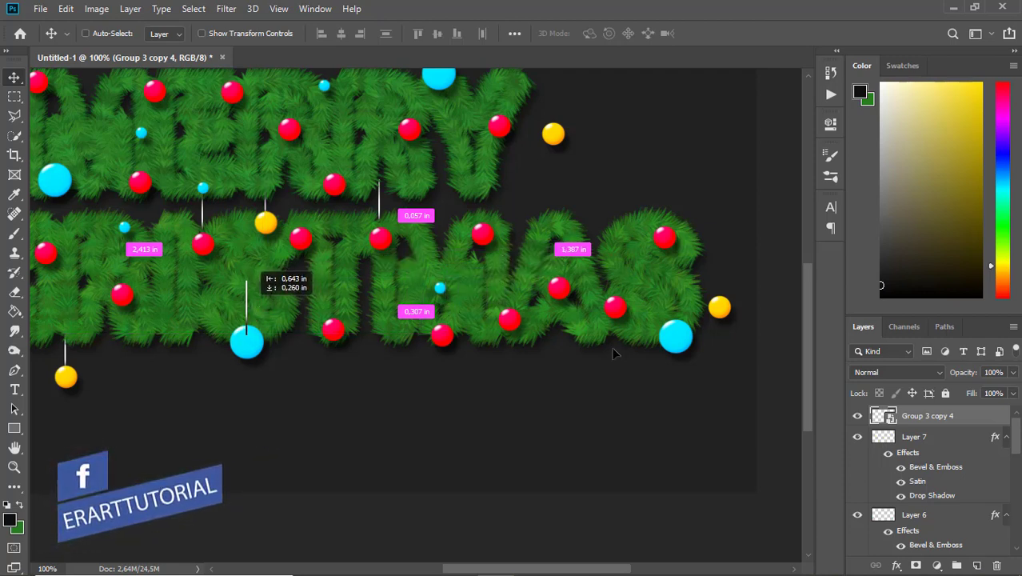
pyautogui.moveTo(881, 415); pyautogui.dragTo(894, 458)
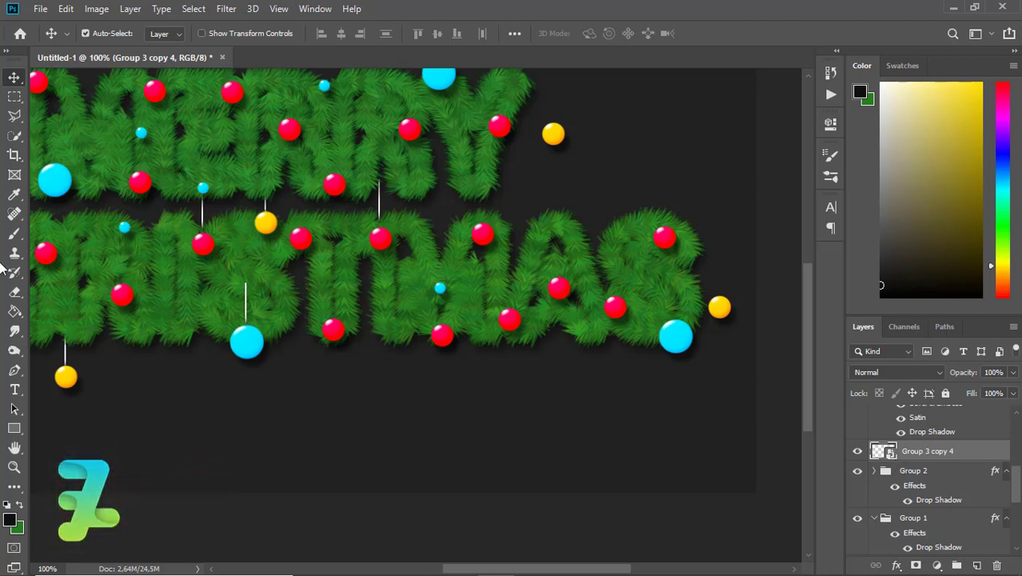
# Add a layer mask to the string above the cyan ball and softly fade its upper end with the 30 px black brush
pyautogui.click(13, 237)
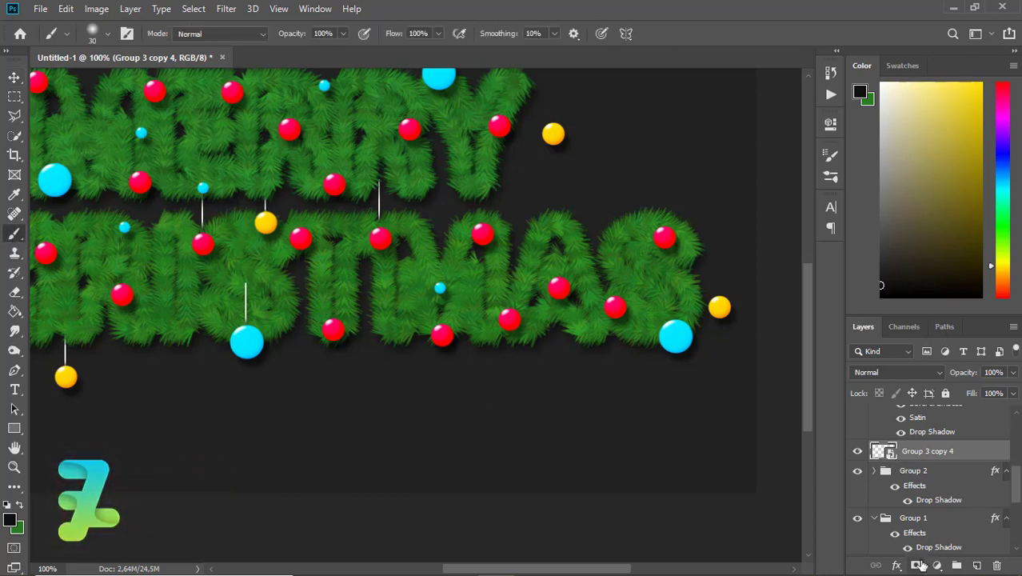
pyautogui.click(915, 564)
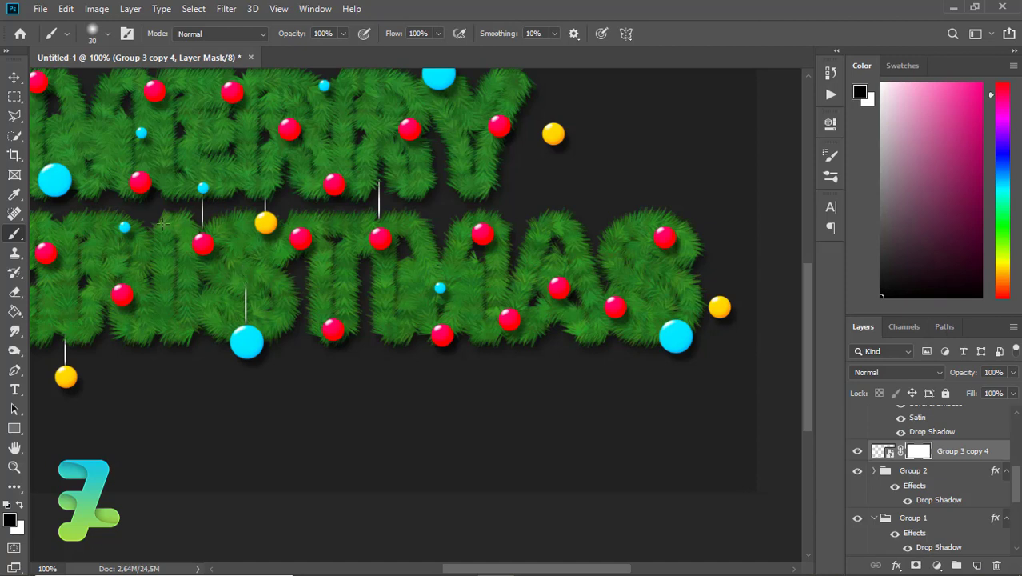
pyautogui.click(13, 77)
# Duplicate the masked string above the pink balls between the M and A of CHRISTMAS and between MERRY's two Rs, and above the cyan ball on MERRY's M
pyautogui.hotkey('ctrl', 'j')
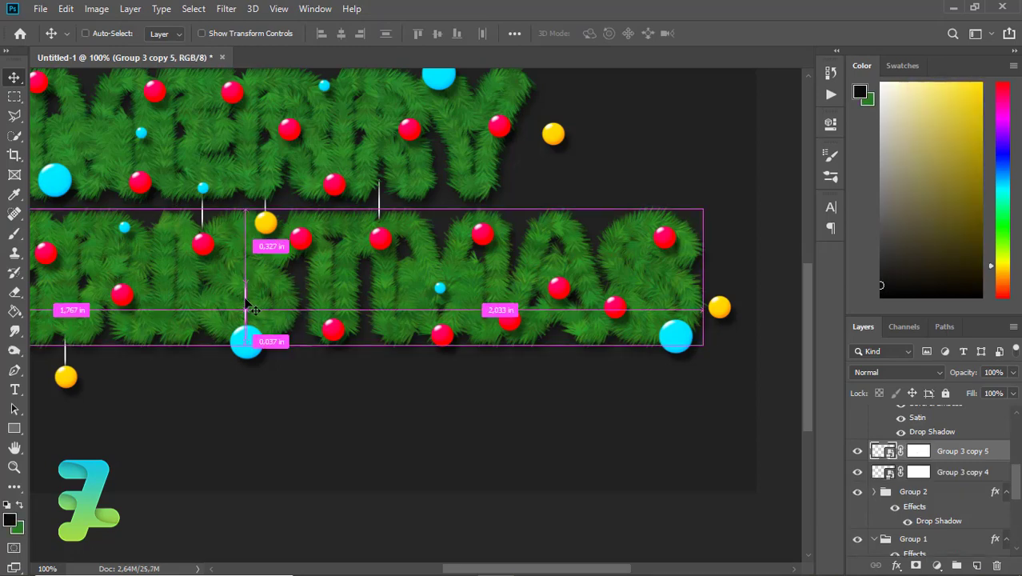
pyautogui.moveTo(248, 298); pyautogui.dragTo(334, 164)
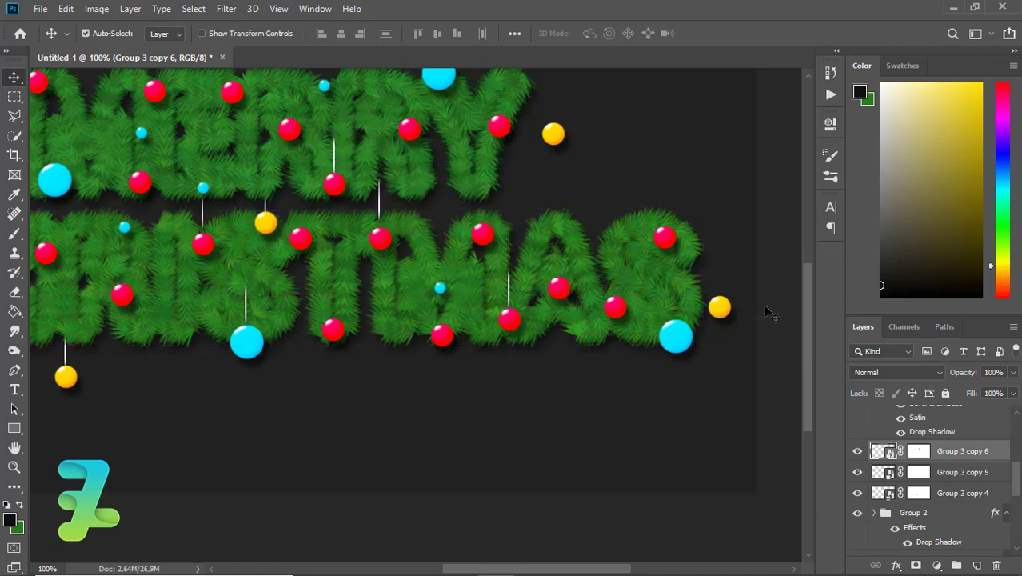
pyautogui.moveTo(807, 336); pyautogui.dragTo(806, 309)
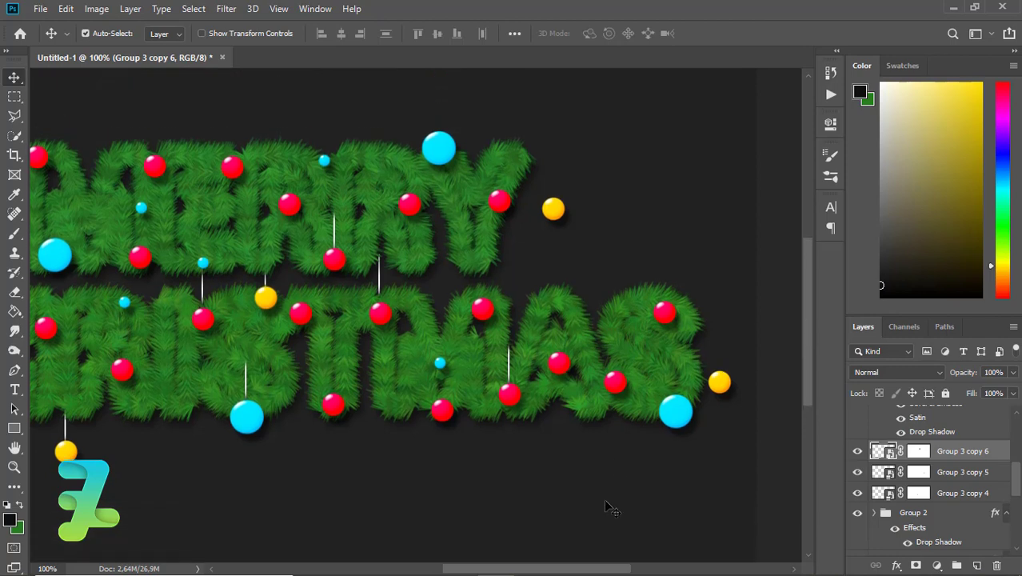
pyautogui.moveTo(595, 569); pyautogui.dragTo(559, 570)
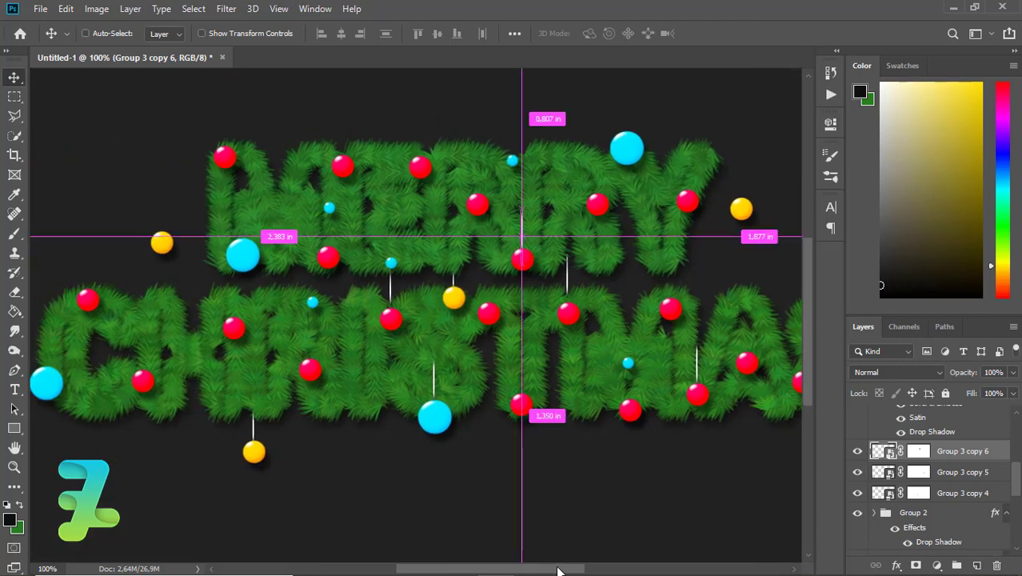
pyautogui.hotkey('ctrl', 'j')
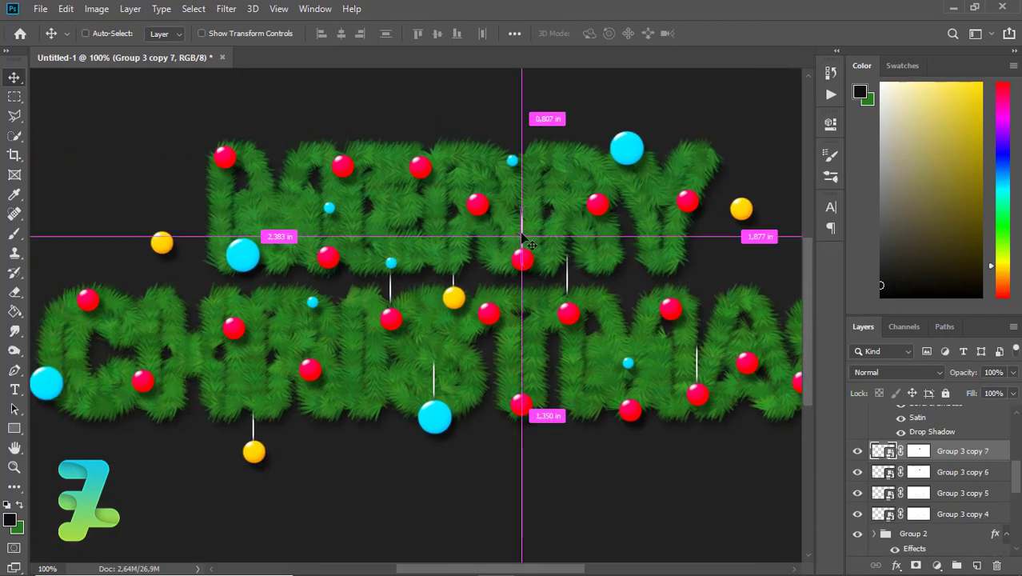
pyautogui.moveTo(521, 238); pyautogui.dragTo(243, 221)
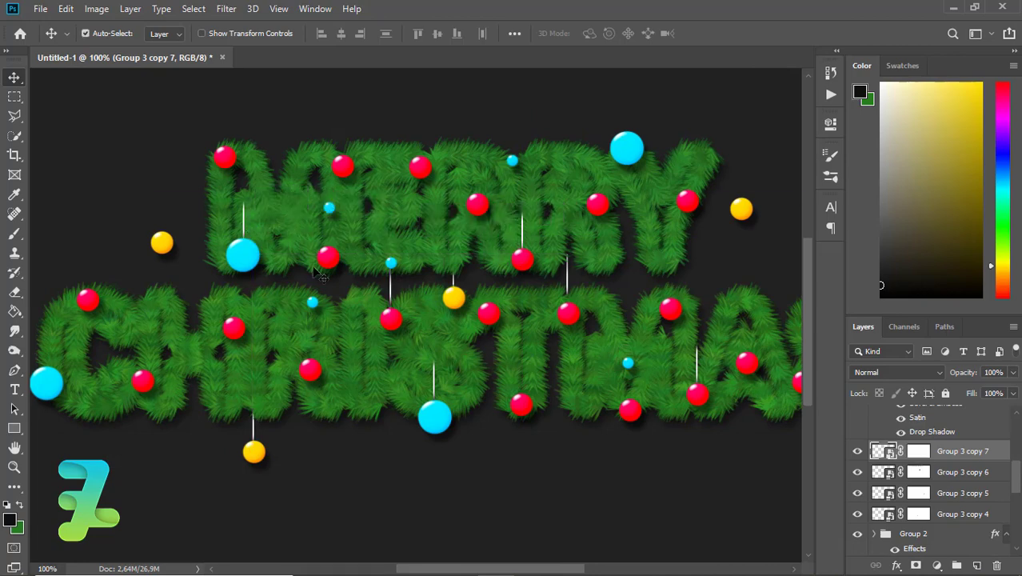
# Duplicate the masked string above the pink ball on MERRY's first R and above the lower pink ball between the C and H of CHRISTMAS
pyautogui.hotkey('ctrl', 'j')
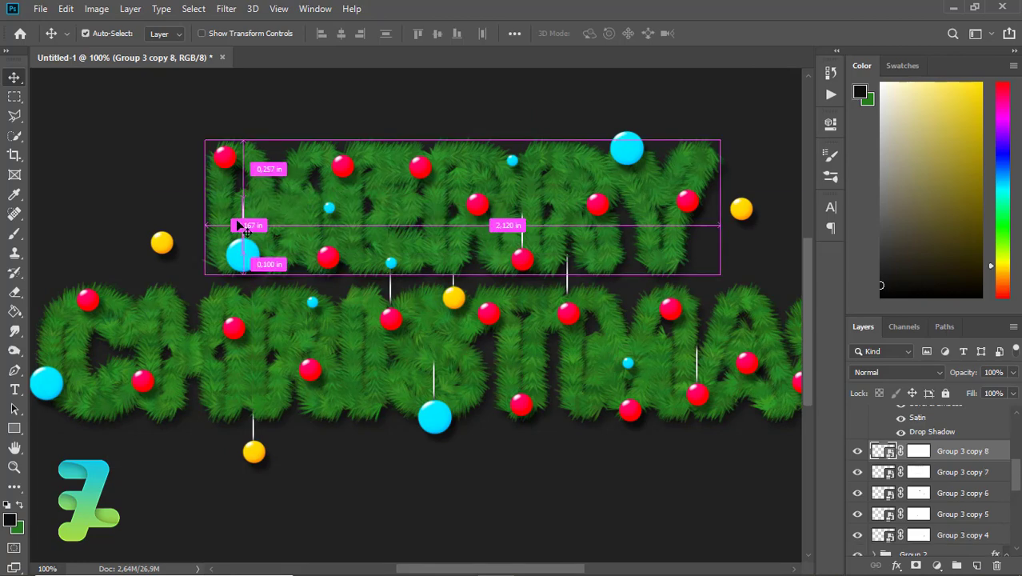
pyautogui.moveTo(242, 225); pyautogui.dragTo(476, 173)
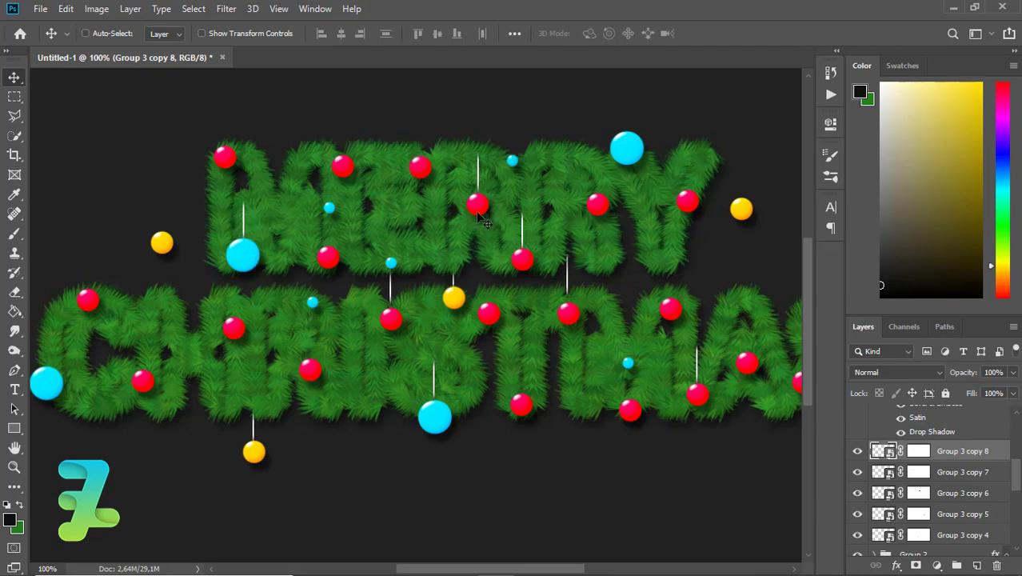
pyautogui.hotkey('ctrl', 'j')
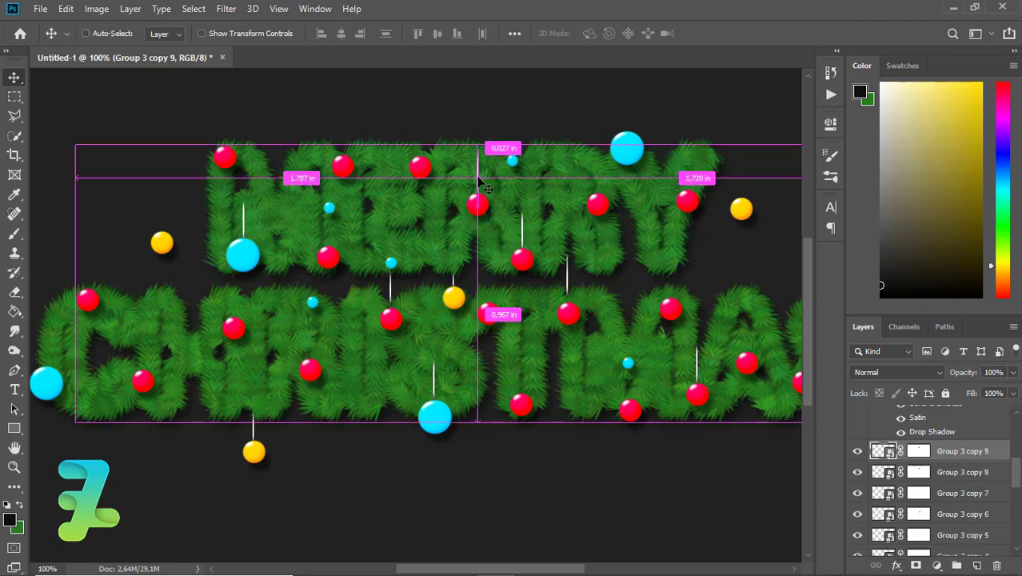
pyautogui.moveTo(478, 178); pyautogui.dragTo(140, 361)
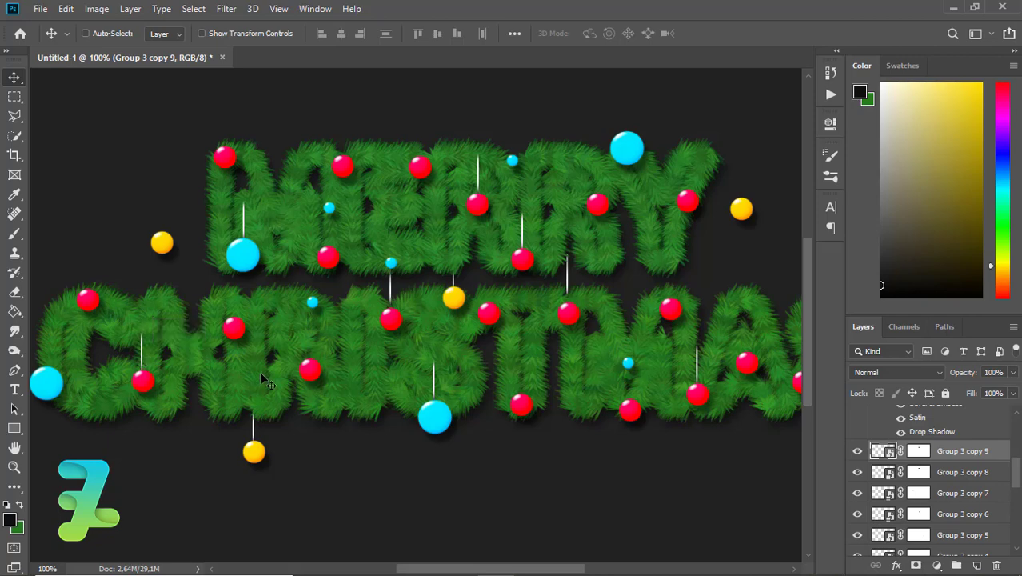
# Duplicate the masked string once more and place the copy above the large cyan ball on the last S of CHRISTMAS
pyautogui.moveTo(425, 569)
pyautogui.mouseDown()
pyautogui.moveTo(476, 569)
pyautogui.moveTo(443, 563)
pyautogui.mouseUp()
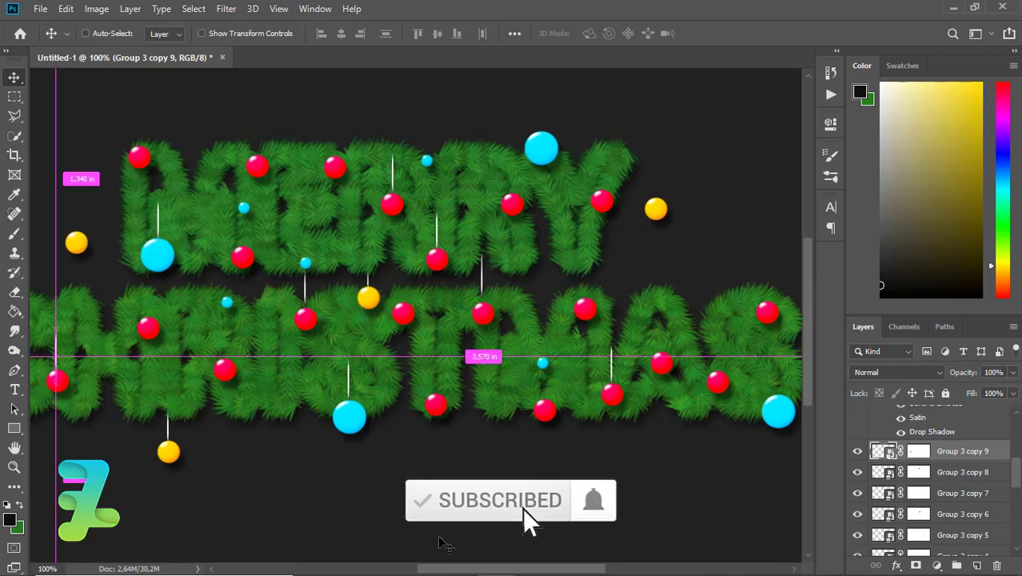
pyautogui.hotkey('ctrl', 'j')
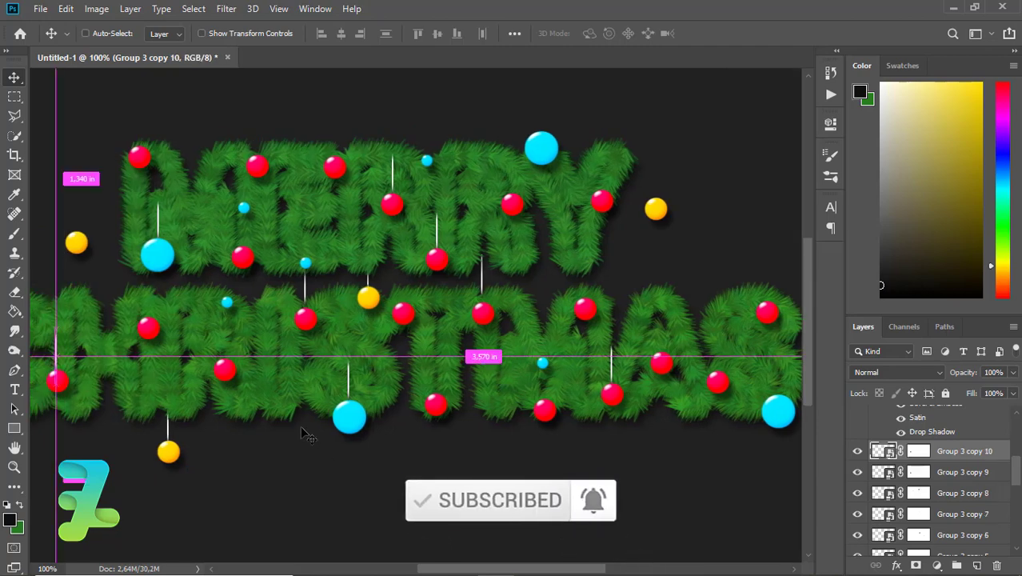
pyautogui.hotkey('ctrl', '-')
pyautogui.moveTo(203, 372); pyautogui.dragTo(681, 375)
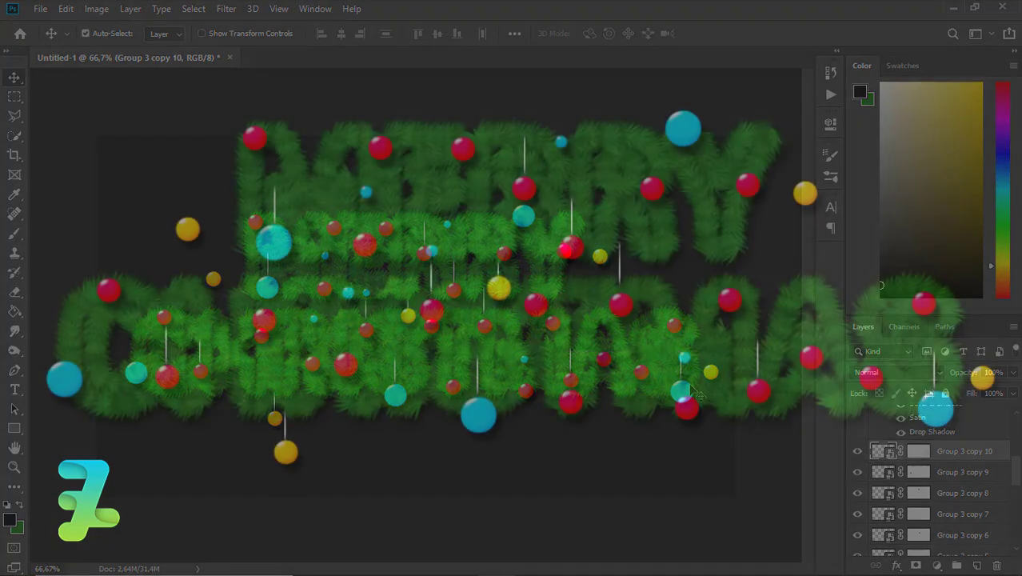